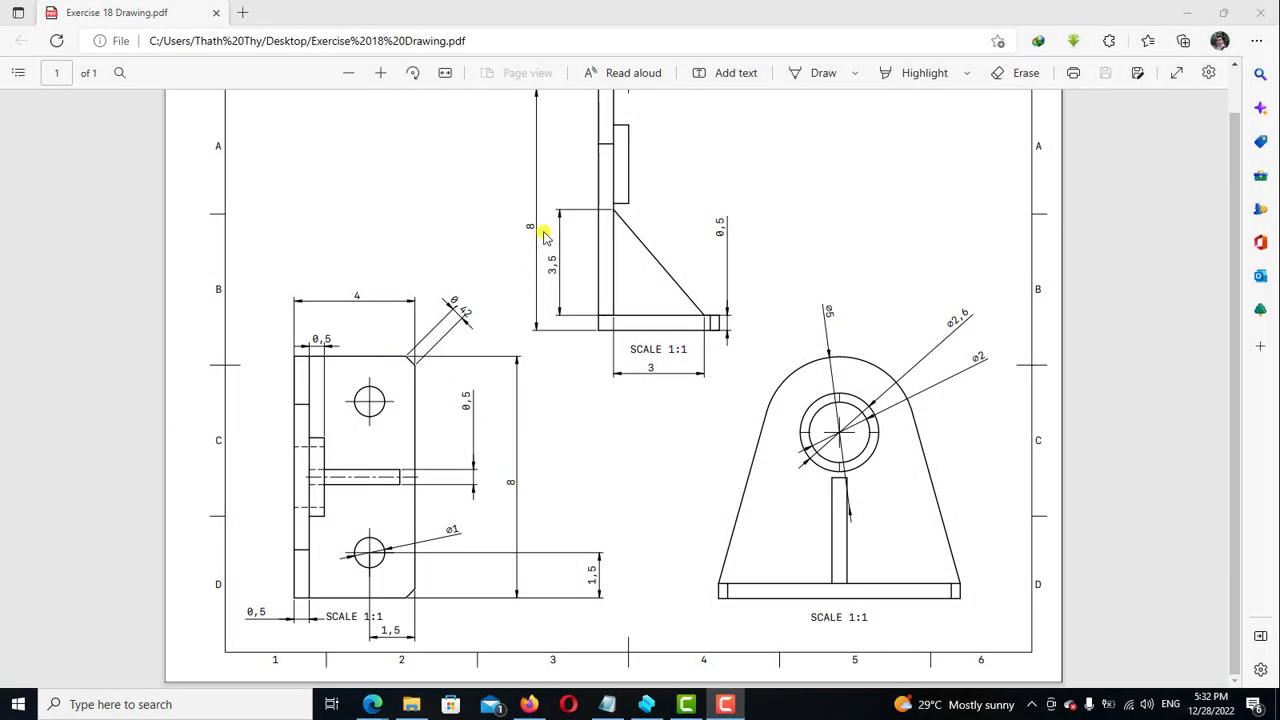
Leave the Exercise 18 Drawing PDF in Edge and switch to the empty Shapr3D design
{"action": "scroll", "coordinate": [544, 235], "scroll_direction": "up", "scroll_amount": 1}
{"action": "left_click", "coordinate": [646, 704]}
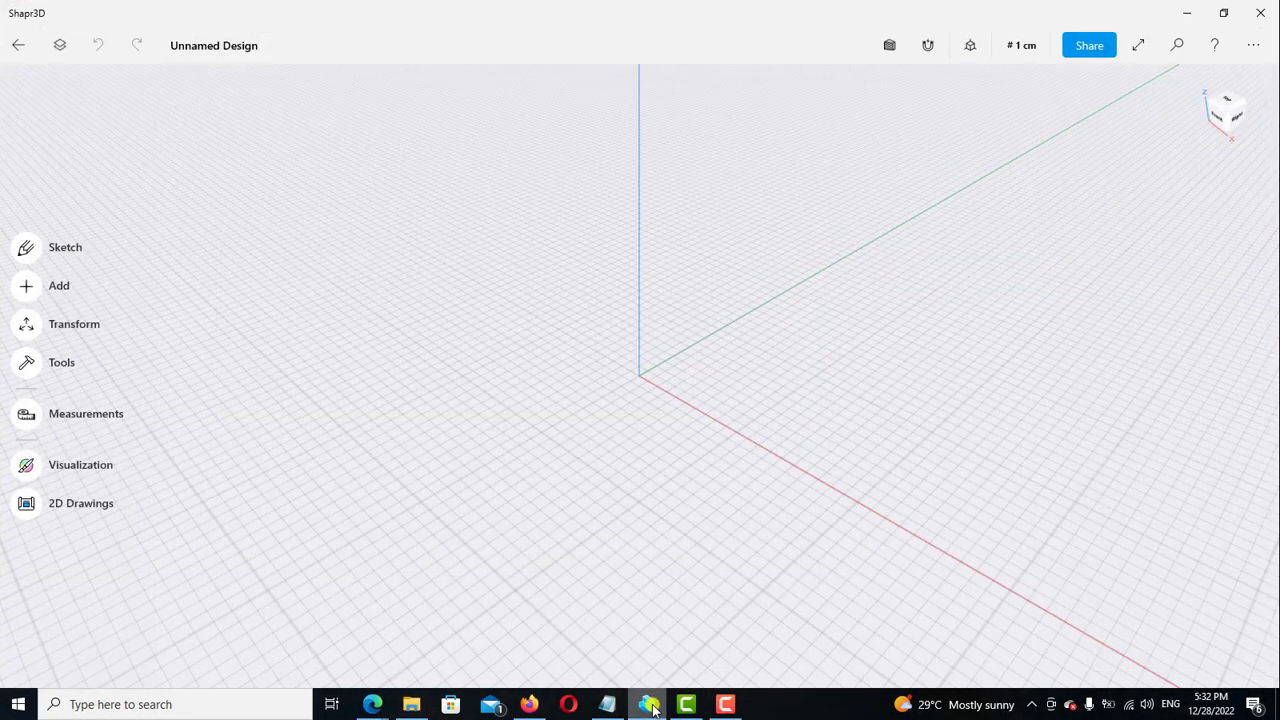
On the front plane, draw a vertical line down to the origin and a base line along X
{"action": "left_click", "coordinate": [1216, 120]}
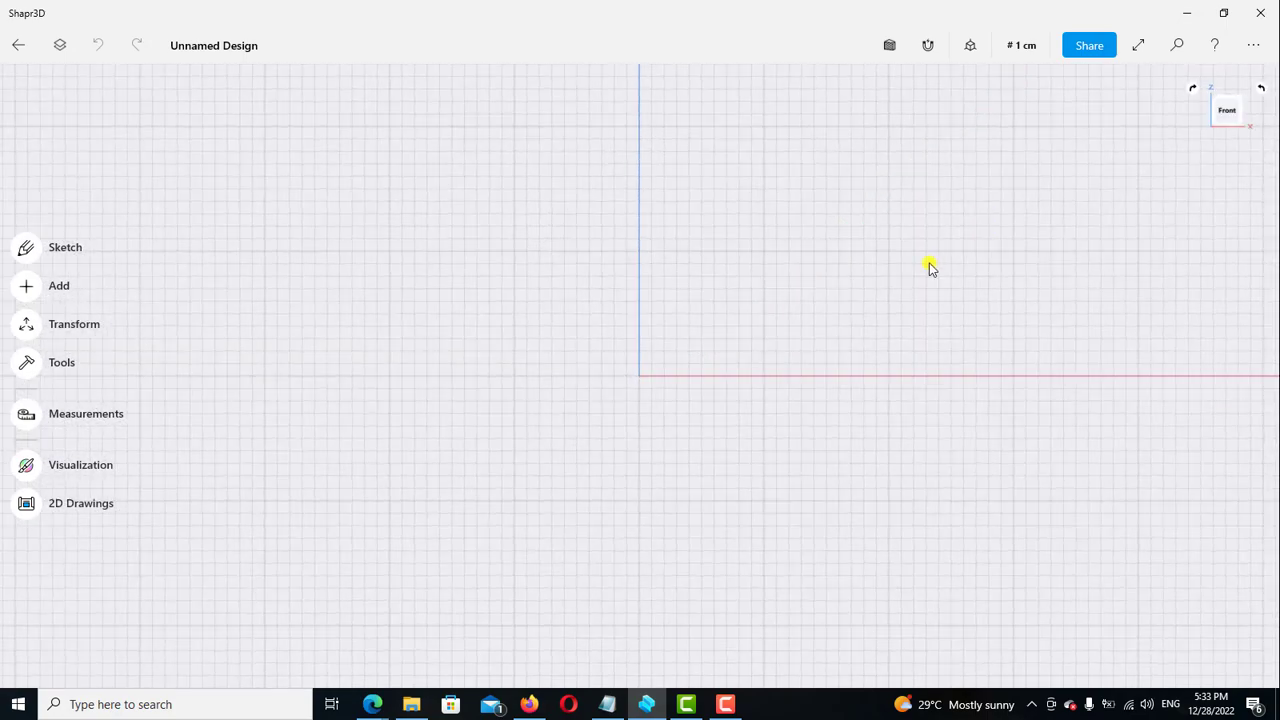
{"action": "left_click", "coordinate": [25, 250]}
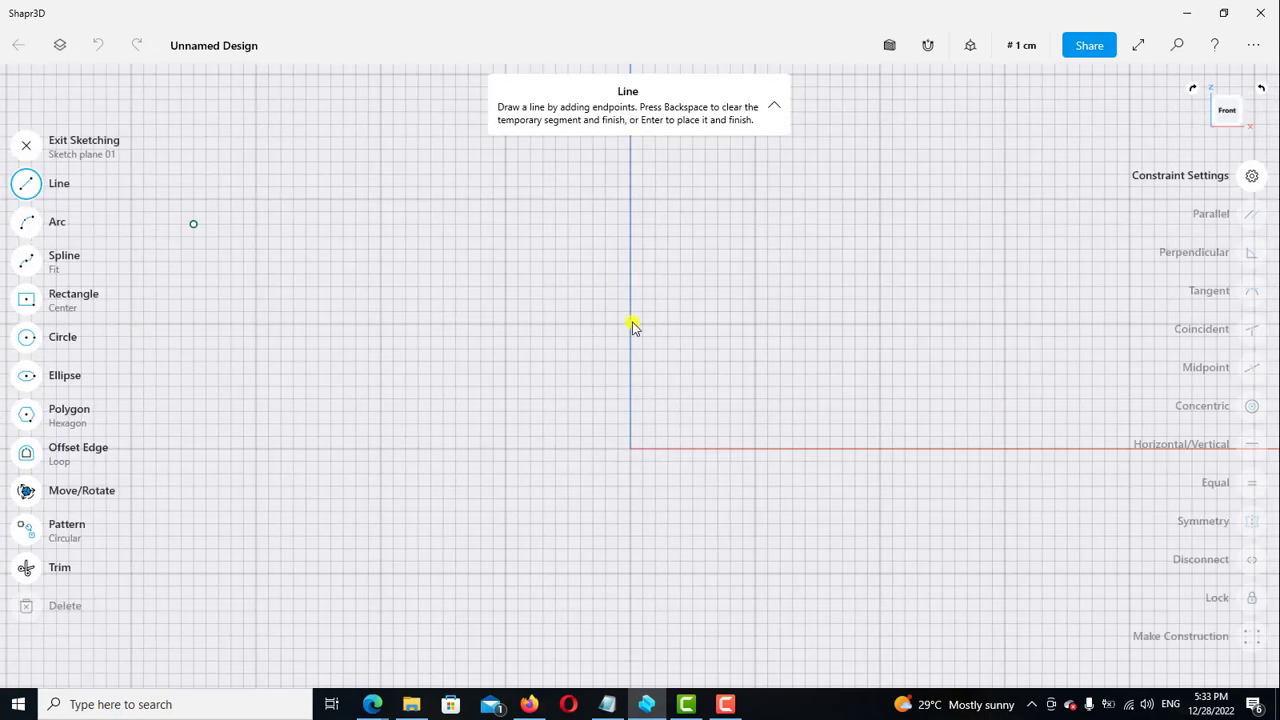
{"action": "left_click", "coordinate": [630, 248]}
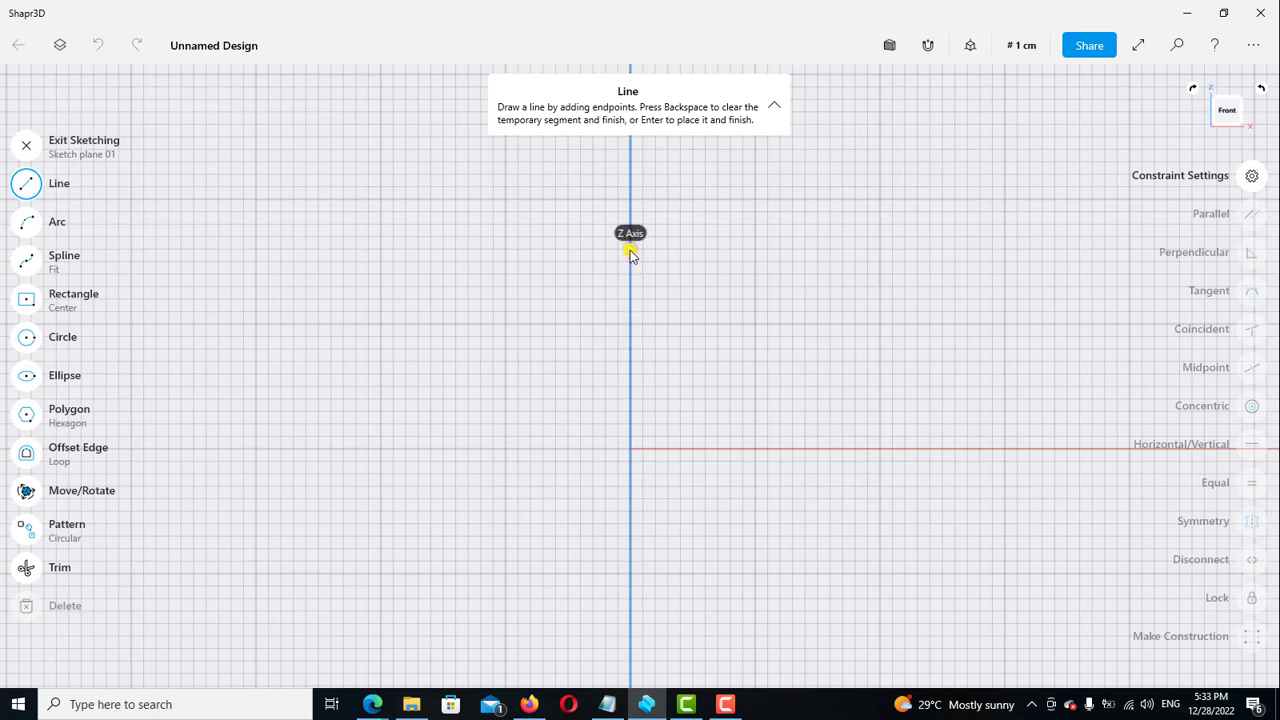
{"action": "left_click", "coordinate": [630, 450]}
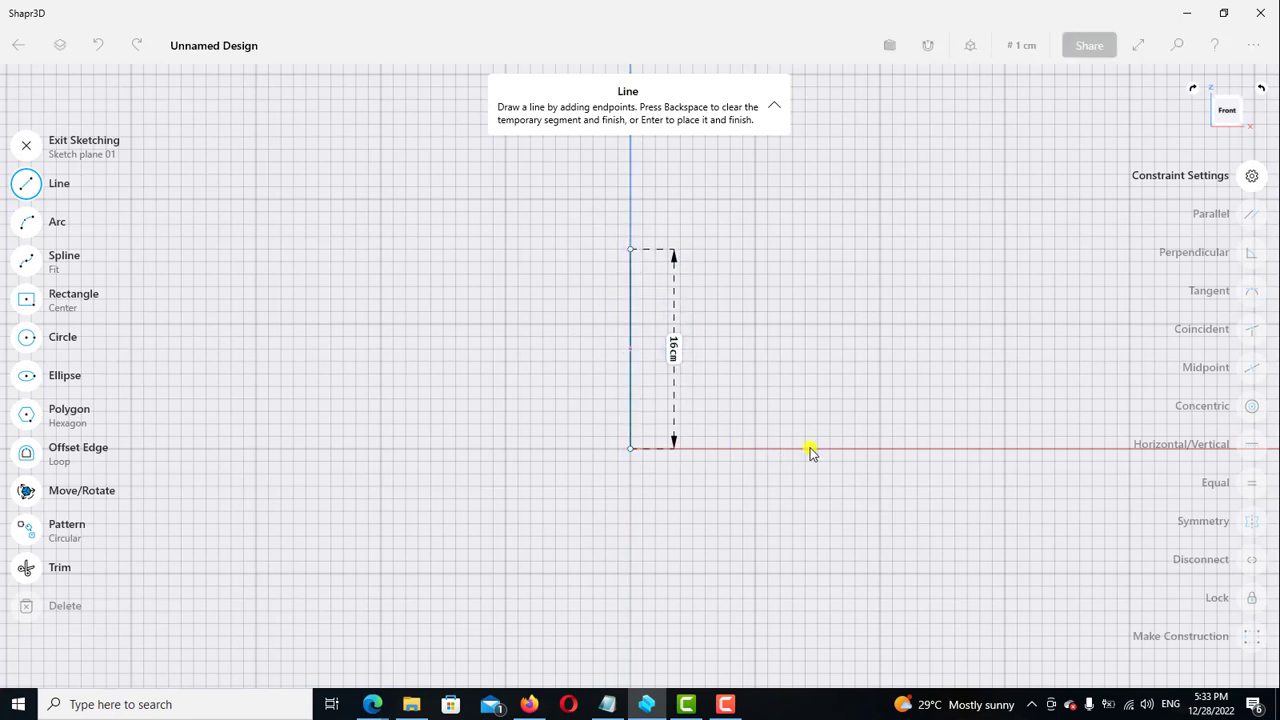
{"action": "left_click", "coordinate": [867, 448]}
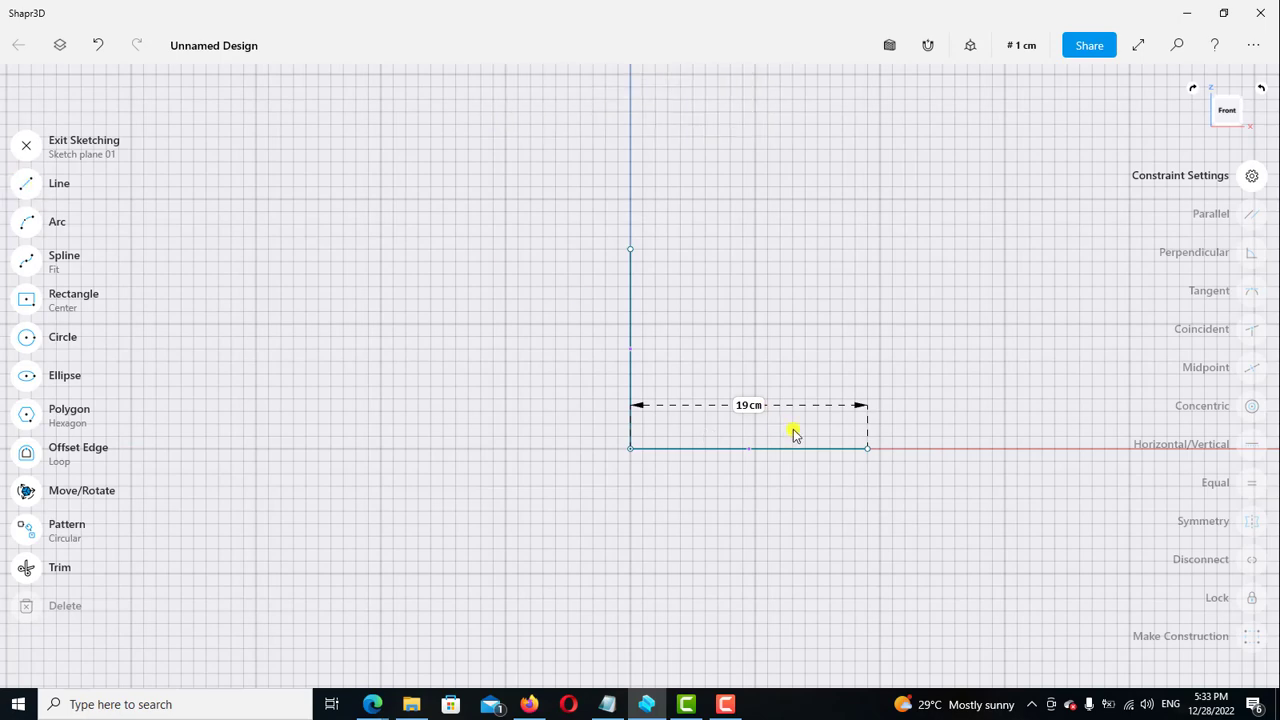
{"action": "scroll", "coordinate": [745, 410], "scroll_direction": "up", "scroll_amount": 1}
Dimension the base line to 4 cm and the vertical upright to 8 cm
{"action": "left_click", "coordinate": [743, 425]}
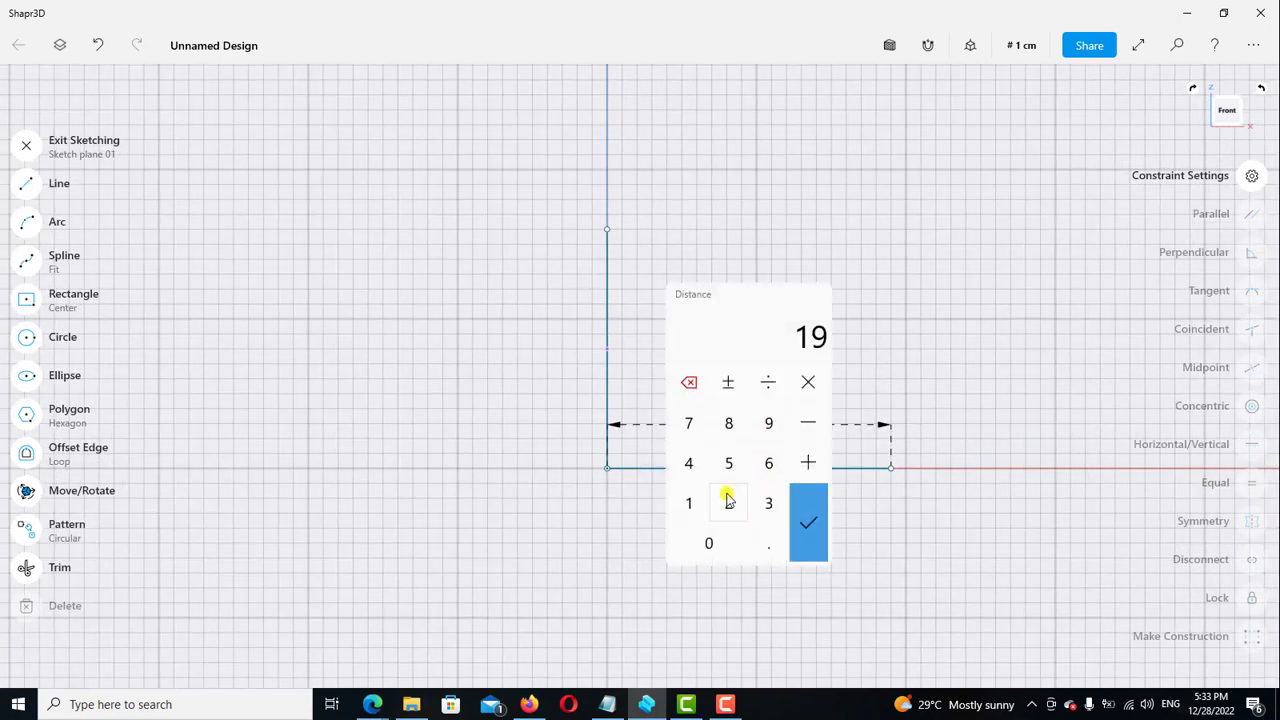
{"action": "left_click", "coordinate": [689, 463]}
{"action": "left_click", "coordinate": [808, 522]}
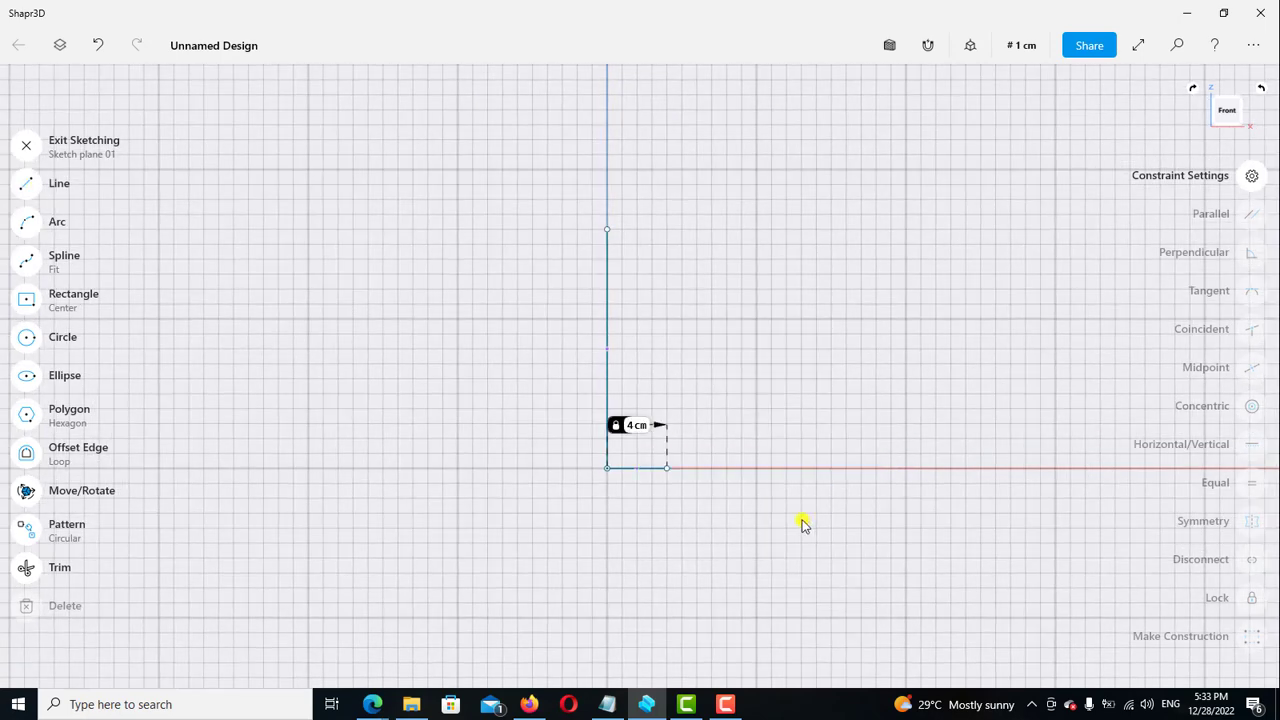
{"action": "left_click", "coordinate": [609, 345]}
{"action": "left_click", "coordinate": [651, 346]}
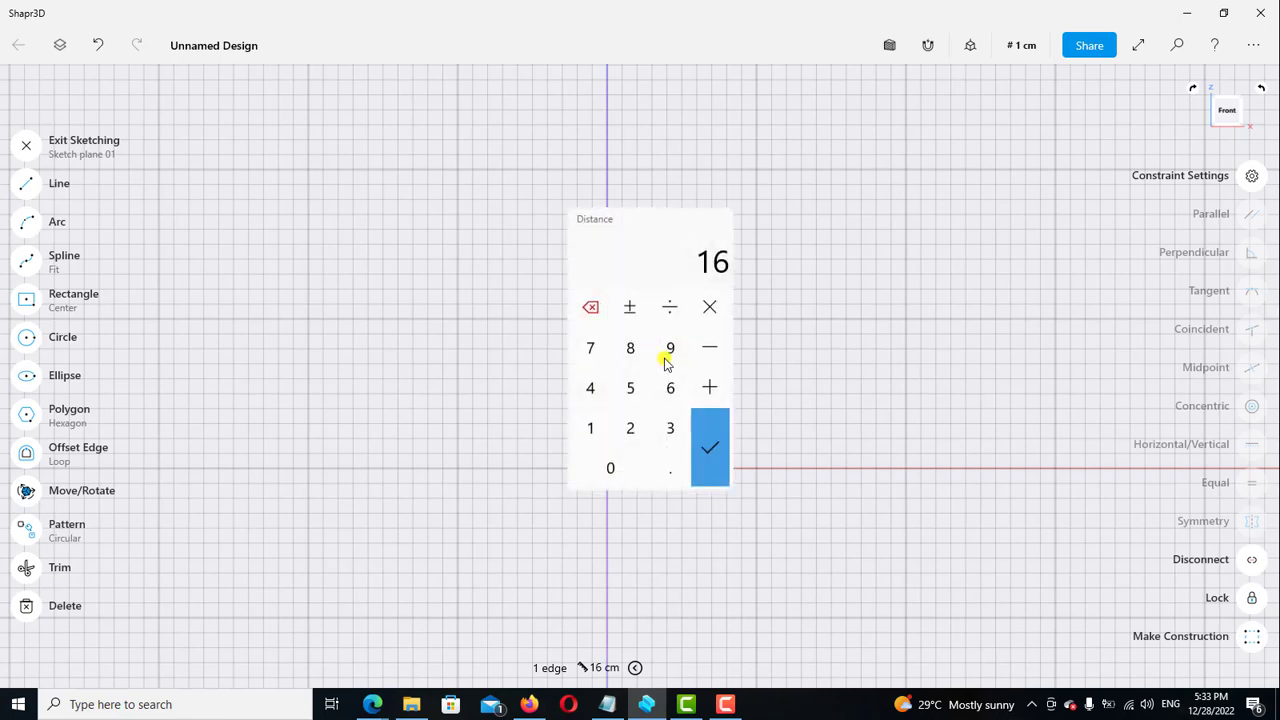
{"action": "left_click", "coordinate": [638, 355]}
{"action": "left_click", "coordinate": [710, 450]}
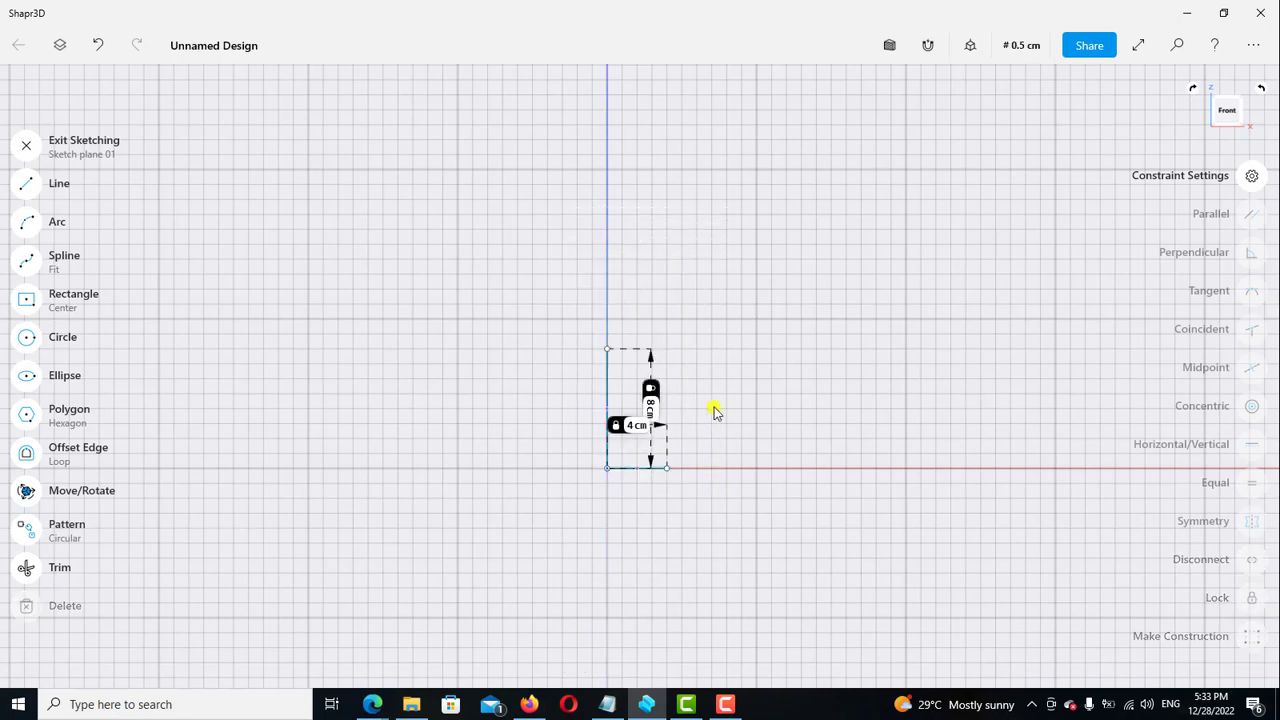
{"action": "scroll", "coordinate": [715, 412], "scroll_direction": "up", "scroll_amount": 1}
{"action": "scroll", "coordinate": [714, 428], "scroll_direction": "up", "scroll_amount": 2}
{"action": "scroll", "coordinate": [717, 457], "scroll_direction": "up", "scroll_amount": 2}
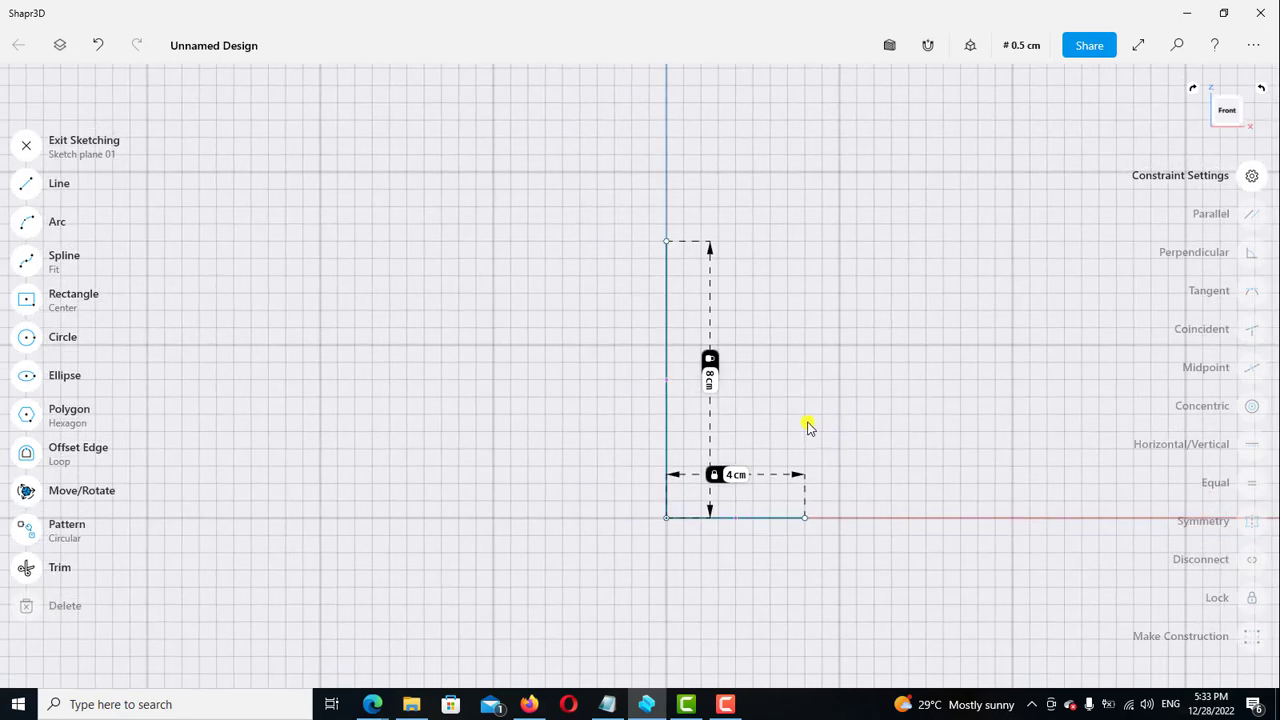
{"action": "scroll", "coordinate": [808, 427], "scroll_direction": "up", "scroll_amount": 1}
{"action": "left_click", "coordinate": [642, 475]}
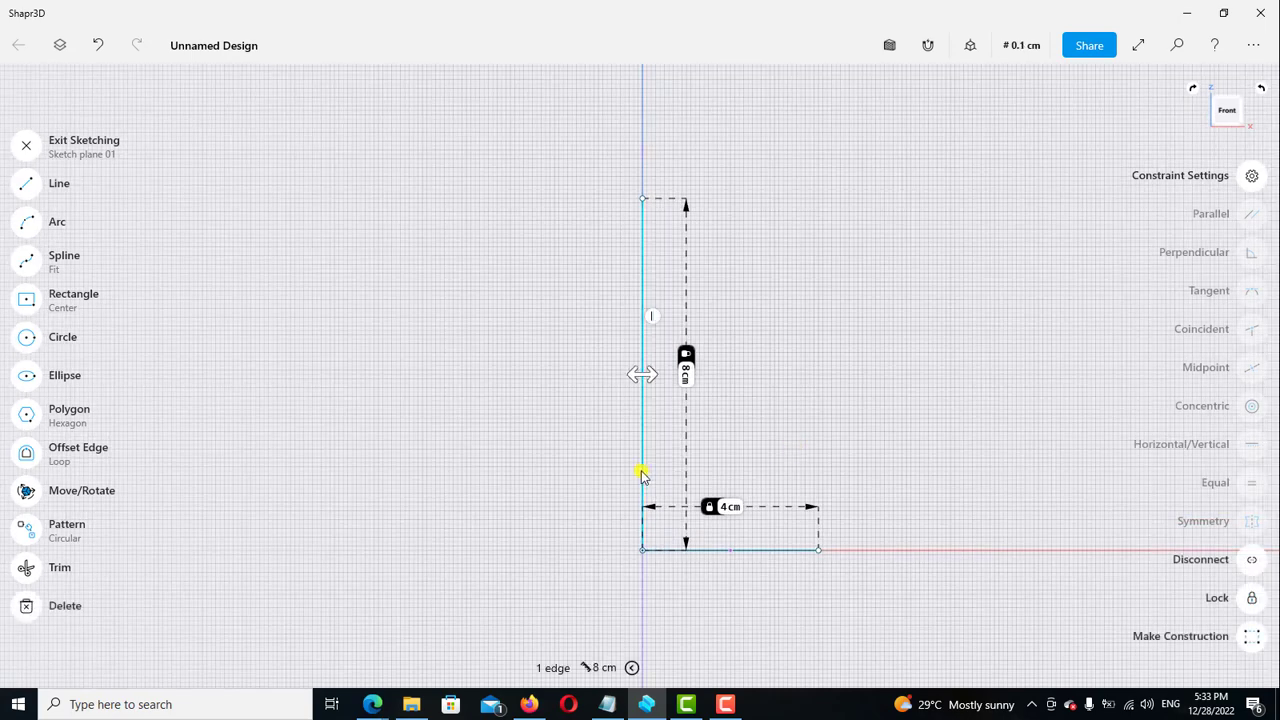
Offset the 8 cm upright edge inward by 0.5 cm
{"action": "key", "text": "o"}
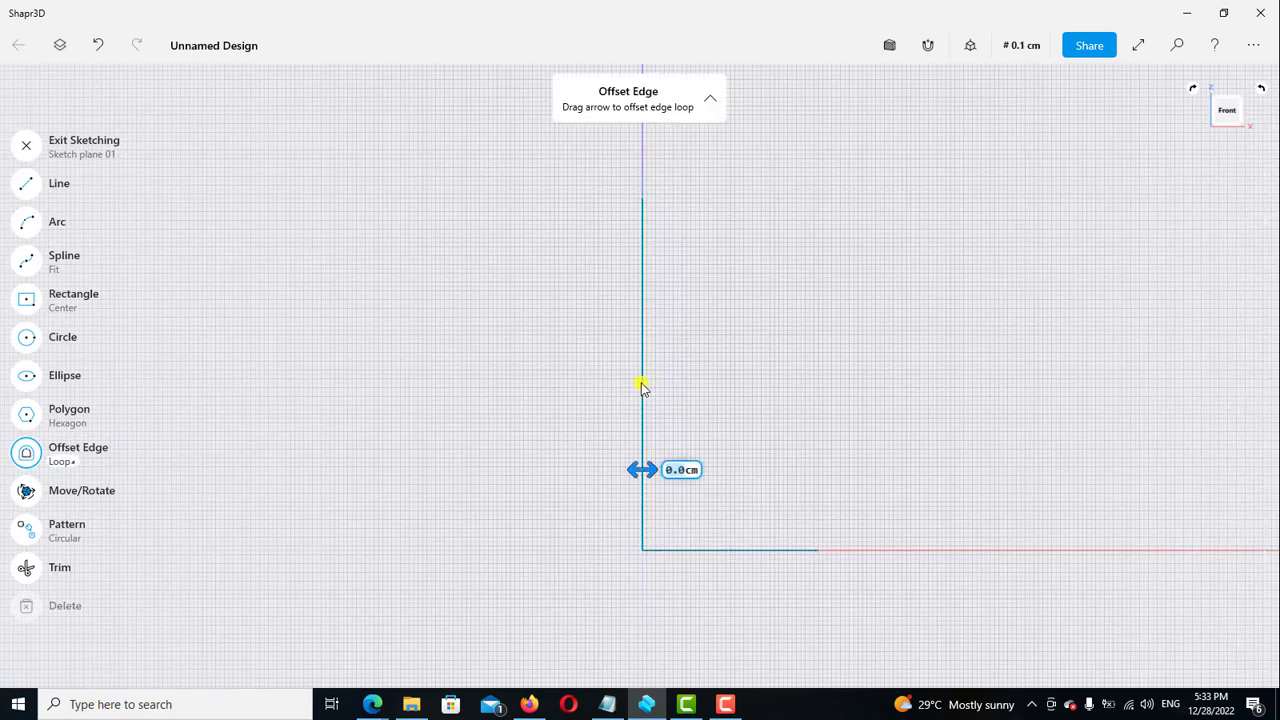
{"action": "left_click_drag", "start_coordinate": [643, 469], "coordinate": [706, 472]}
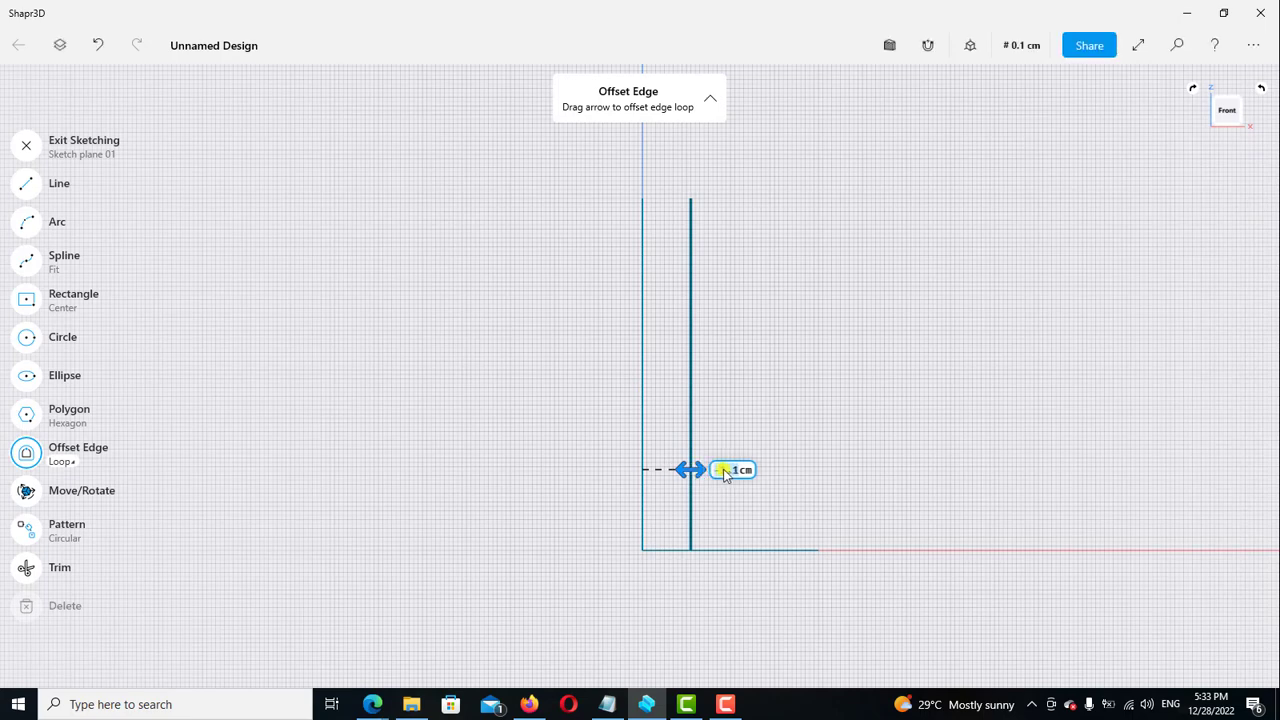
{"action": "left_click", "coordinate": [721, 468]}
{"action": "left_click", "coordinate": [693, 589]}
{"action": "left_click", "coordinate": [751, 589]}
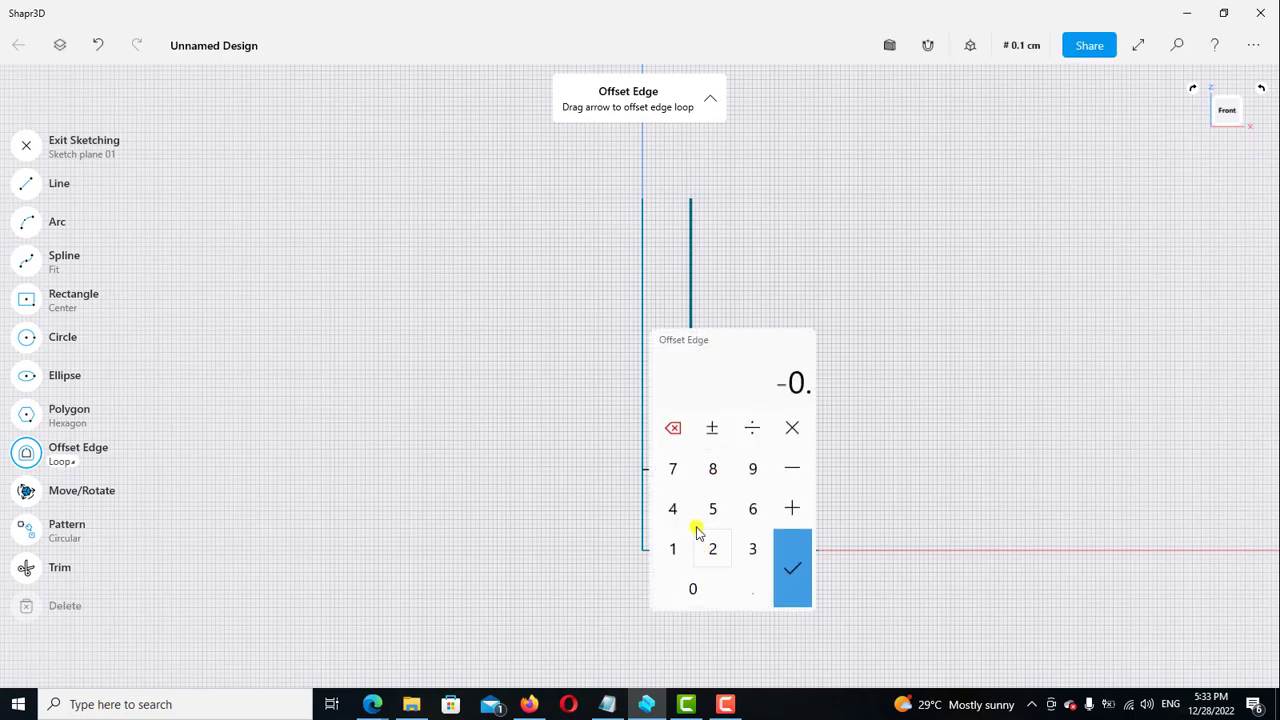
{"action": "left_click", "coordinate": [713, 508]}
{"action": "left_click", "coordinate": [792, 568]}
Offset the 4 cm base edge upward by 0.5 cm
{"action": "left_click", "coordinate": [725, 549]}
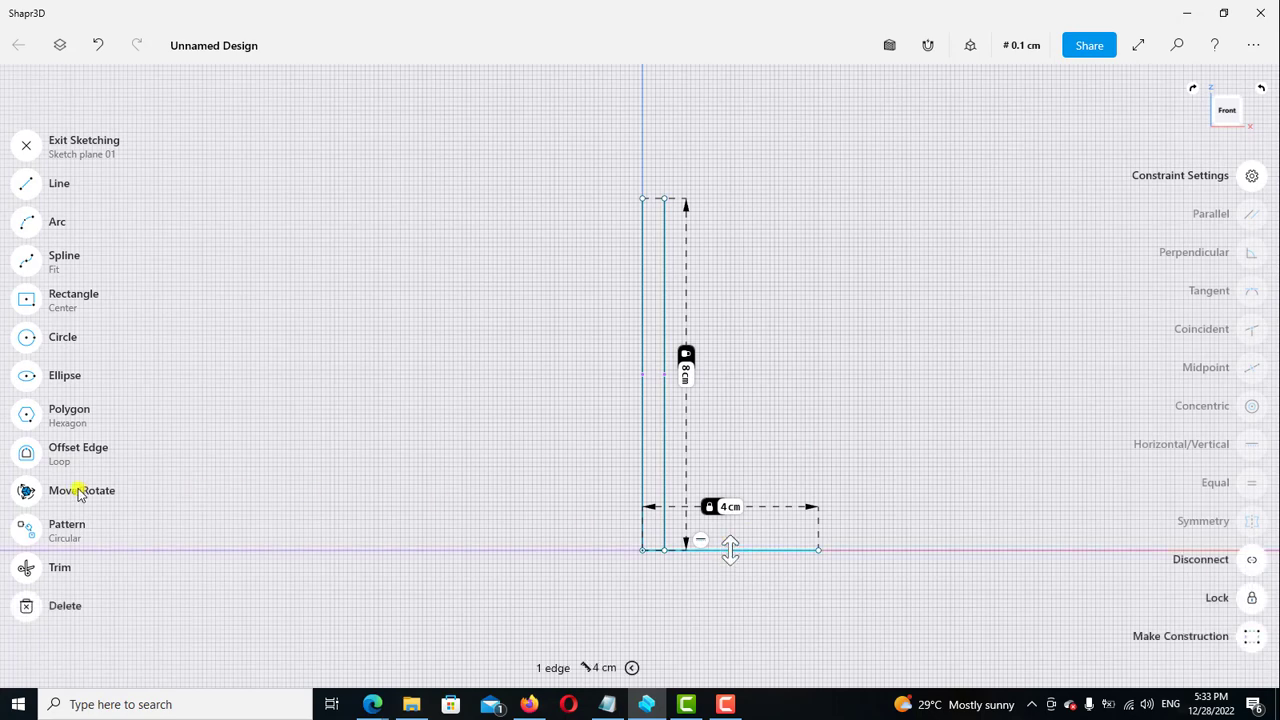
{"action": "left_click", "coordinate": [26, 452]}
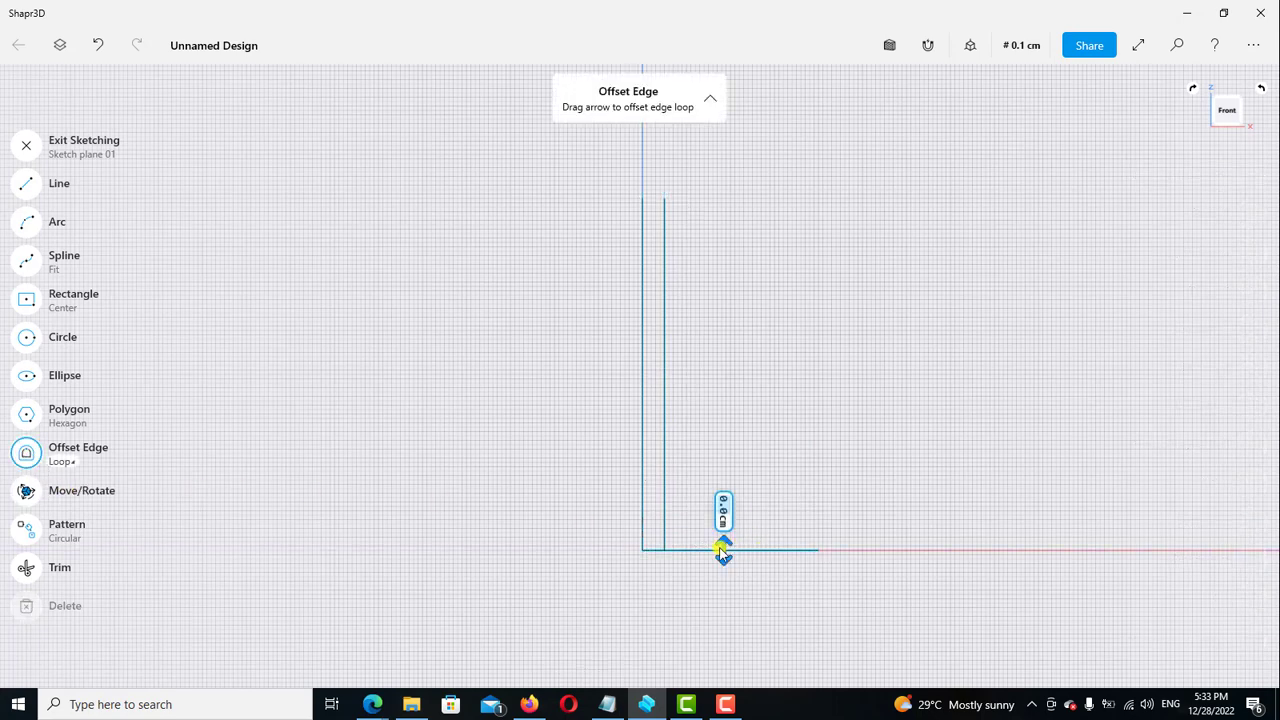
{"action": "left_click_drag", "start_coordinate": [726, 548], "coordinate": [727, 500]}
{"action": "left_click", "coordinate": [723, 457]}
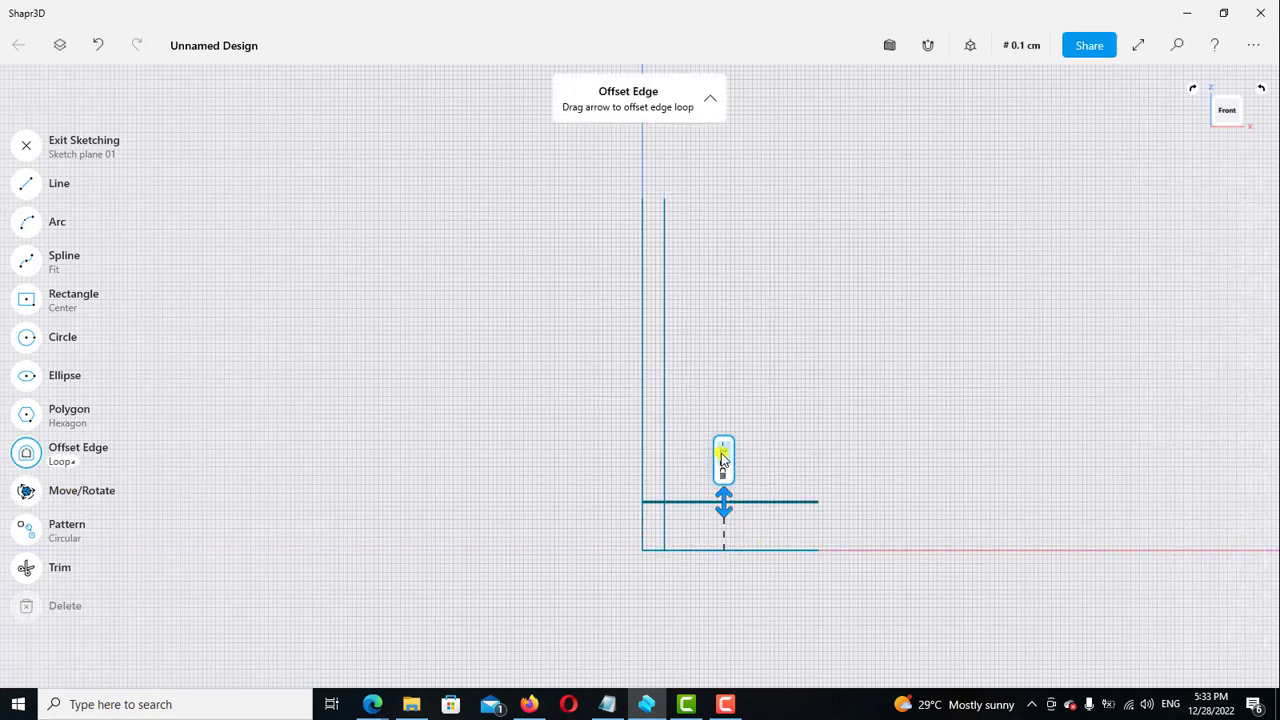
{"action": "left_click", "coordinate": [684, 579]}
{"action": "left_click", "coordinate": [743, 579]}
{"action": "left_click", "coordinate": [703, 498]}
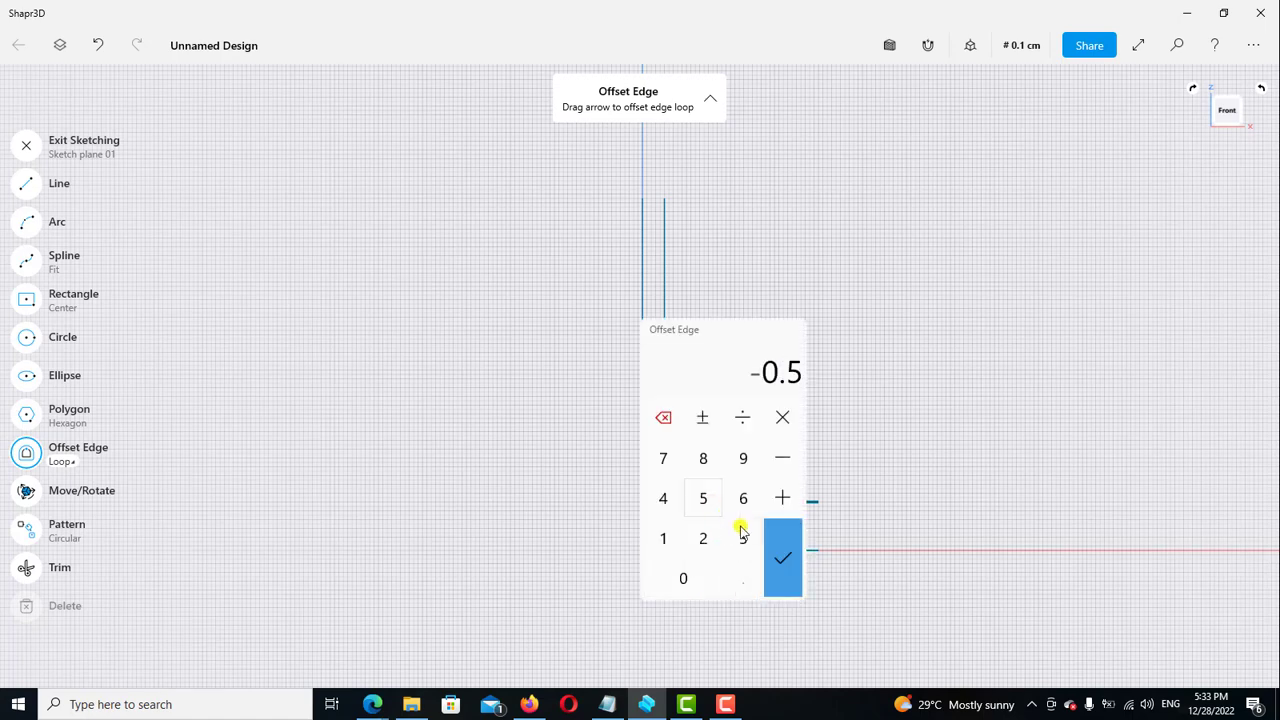
{"action": "left_click", "coordinate": [783, 557]}
{"action": "left_click", "coordinate": [818, 457]}
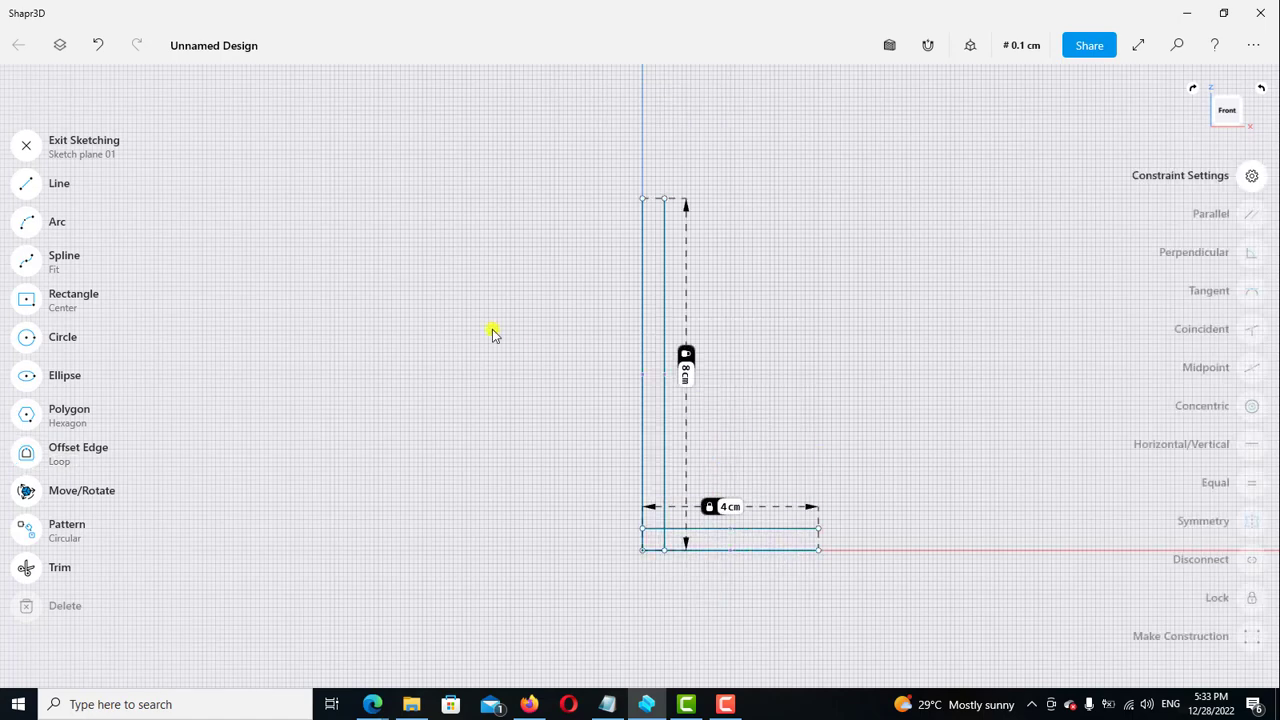
Draw short lines closing the top of the upright and the end of the base
{"action": "left_click", "coordinate": [27, 185]}
{"action": "scroll", "coordinate": [670, 180], "scroll_direction": "up", "scroll_amount": 2}
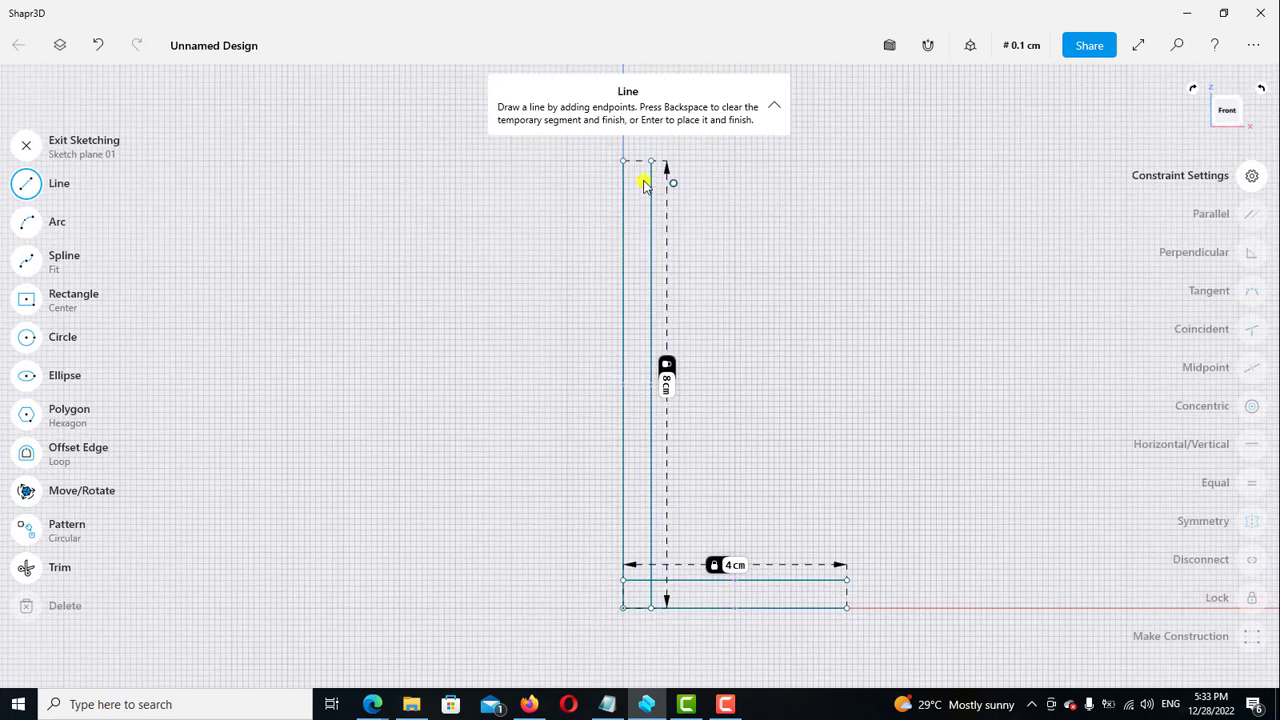
{"action": "left_click", "coordinate": [623, 161]}
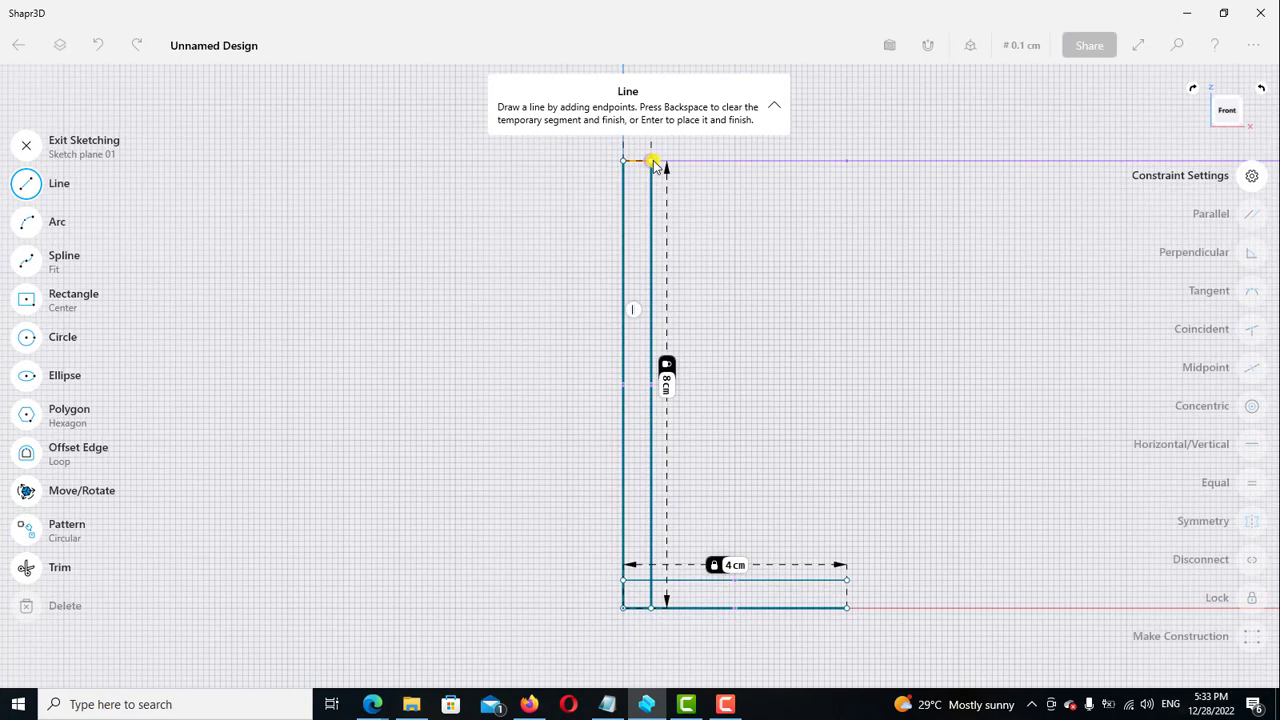
{"action": "left_click", "coordinate": [652, 161]}
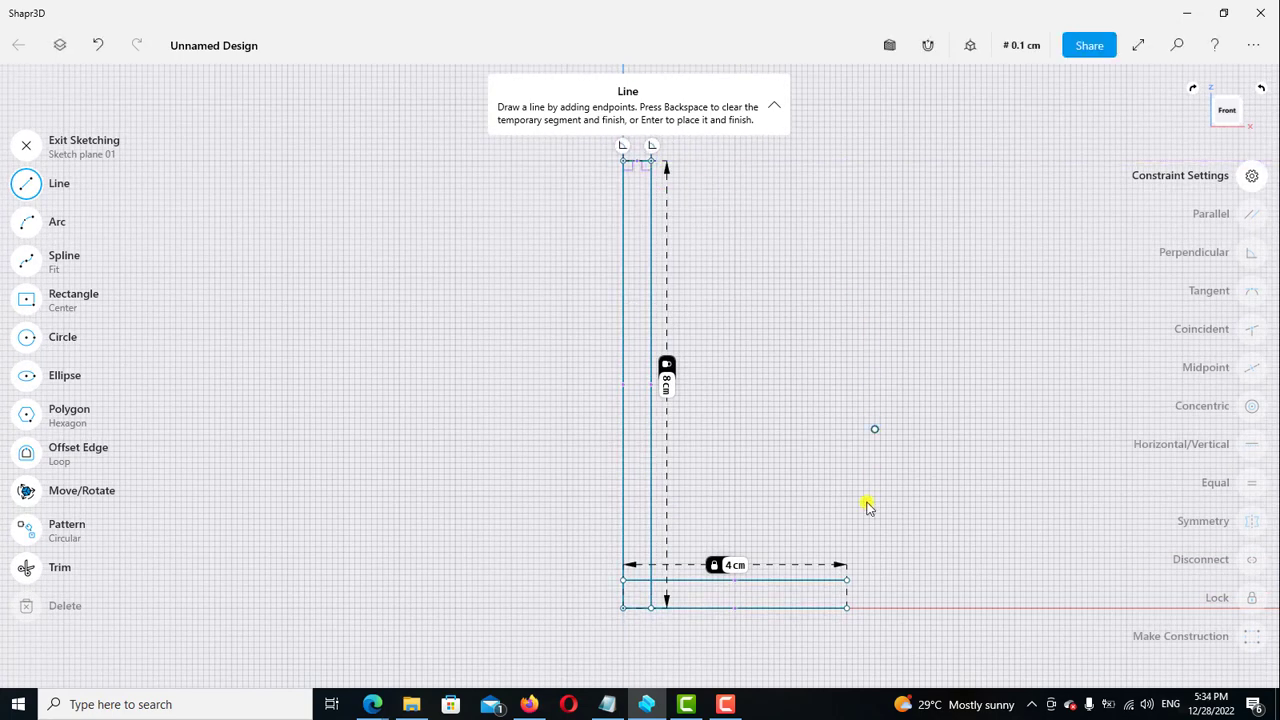
{"action": "left_click", "coordinate": [847, 580]}
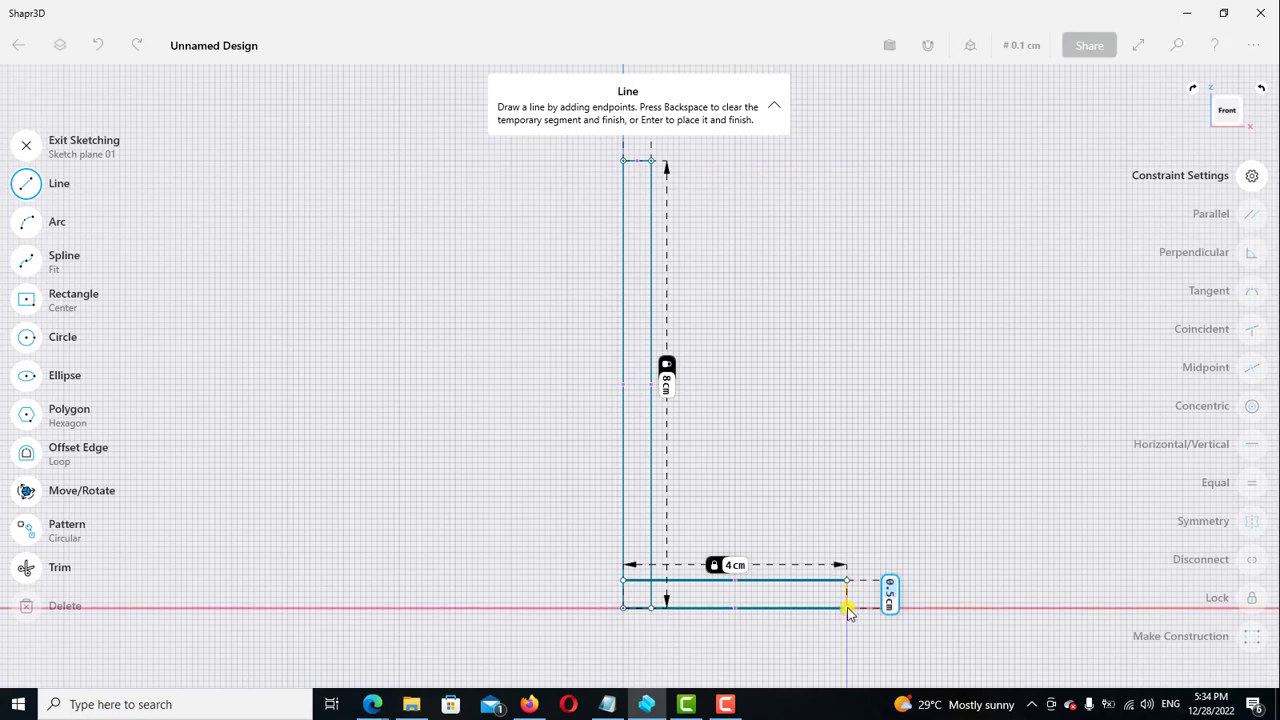
{"action": "left_click", "coordinate": [847, 608]}
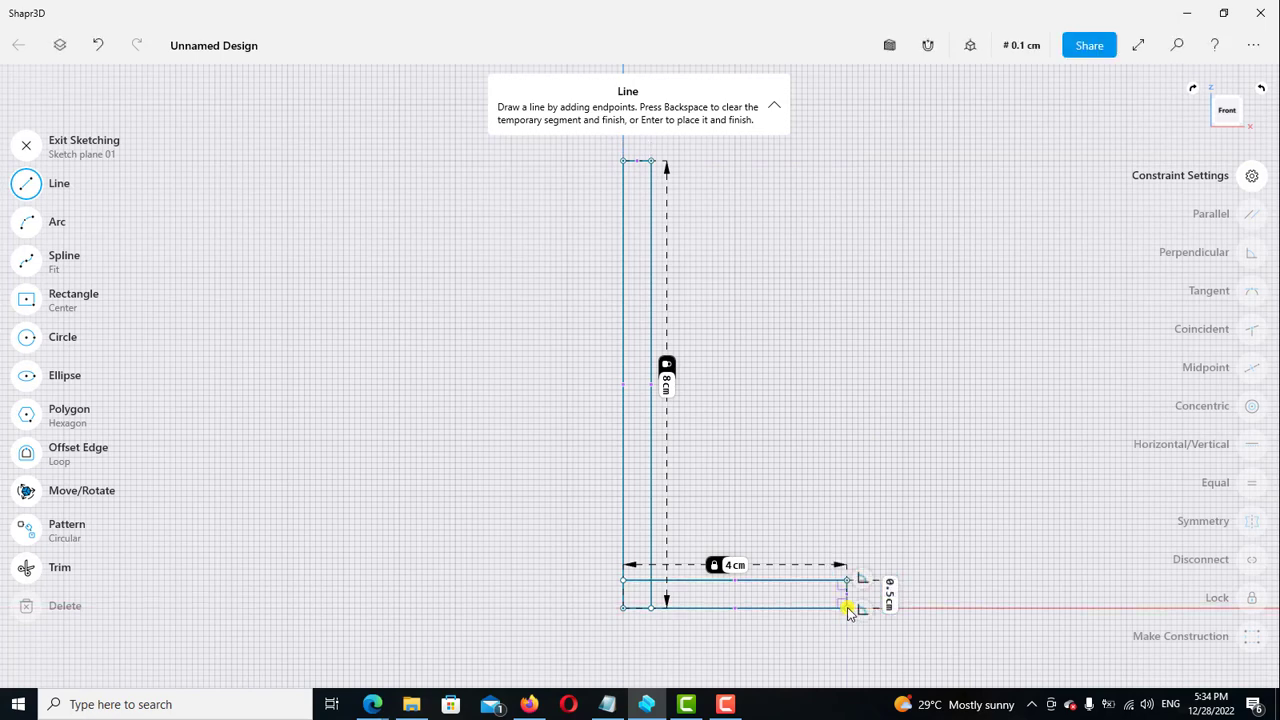
Trim the overlapping sketch segments into a clean L outline
{"action": "left_click", "coordinate": [35, 570]}
{"action": "scroll", "coordinate": [660, 610], "scroll_direction": "up", "scroll_amount": 2}
{"action": "scroll", "coordinate": [625, 585], "scroll_direction": "up", "scroll_amount": 1}
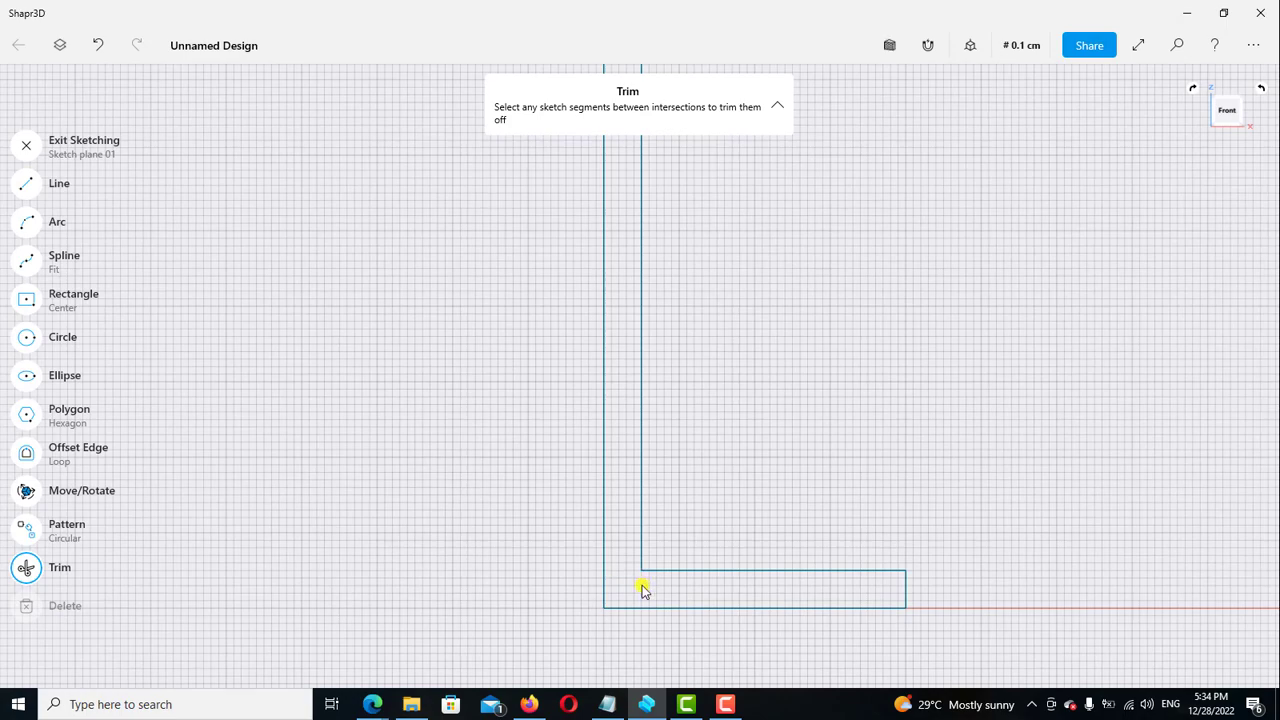
{"action": "scroll", "coordinate": [660, 570], "scroll_direction": "down", "scroll_amount": 2}
{"action": "scroll", "coordinate": [706, 551], "scroll_direction": "down", "scroll_amount": 2}
Finish the sketch and extrude the L-shaped face 4 cm into a solid
{"action": "left_click", "coordinate": [75, 148]}
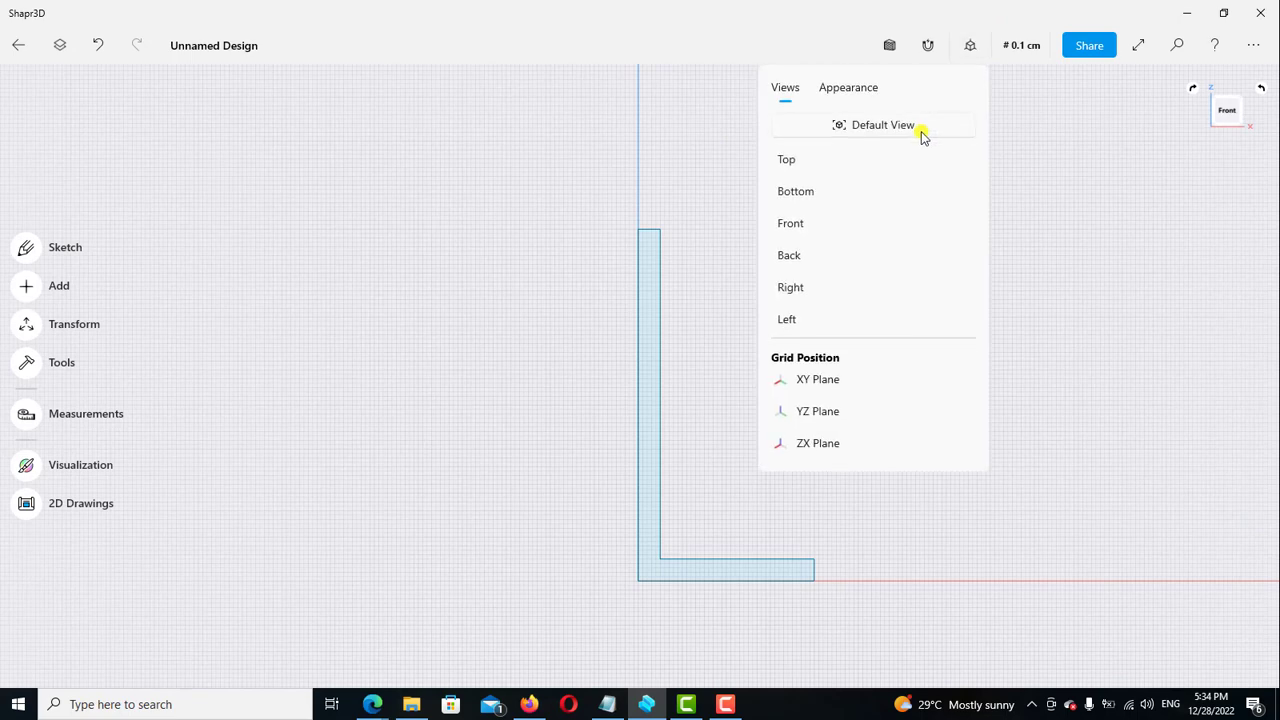
{"action": "left_click", "coordinate": [918, 132]}
{"action": "scroll", "coordinate": [705, 548], "scroll_direction": "up", "scroll_amount": 2}
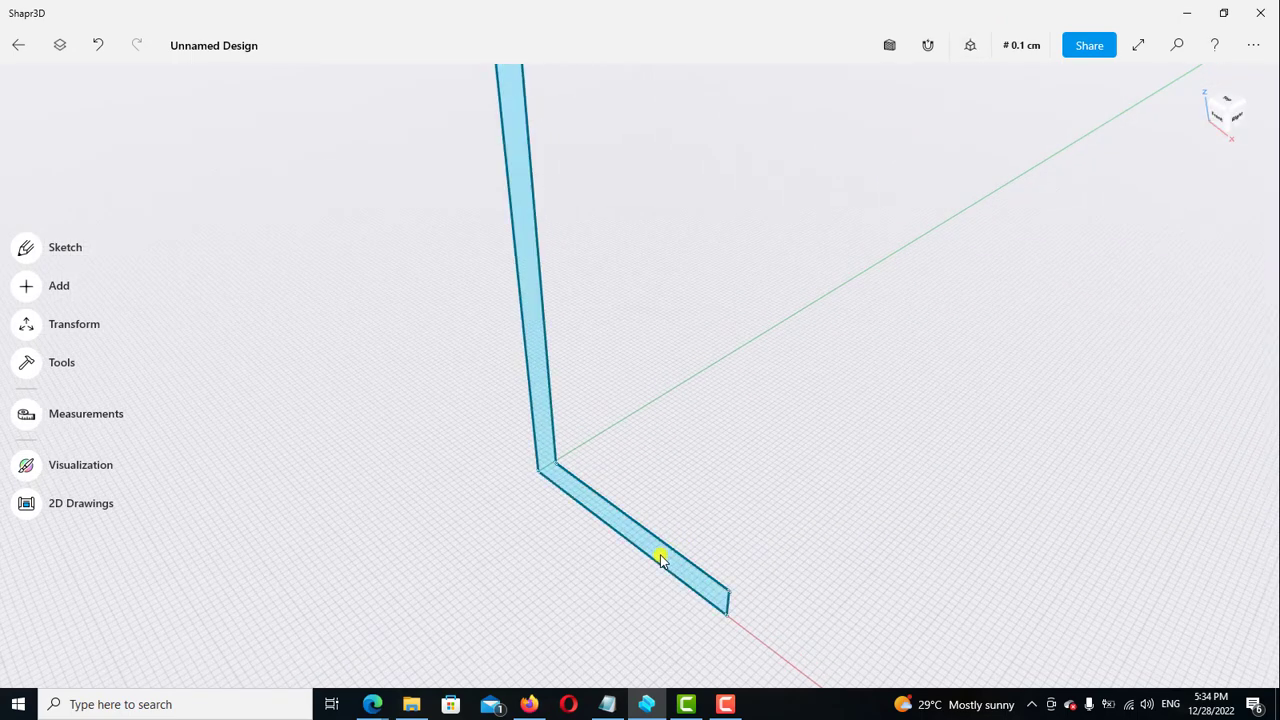
{"action": "left_click", "coordinate": [660, 558]}
{"action": "left_click_drag", "start_coordinate": [675, 552], "coordinate": [766, 506]}
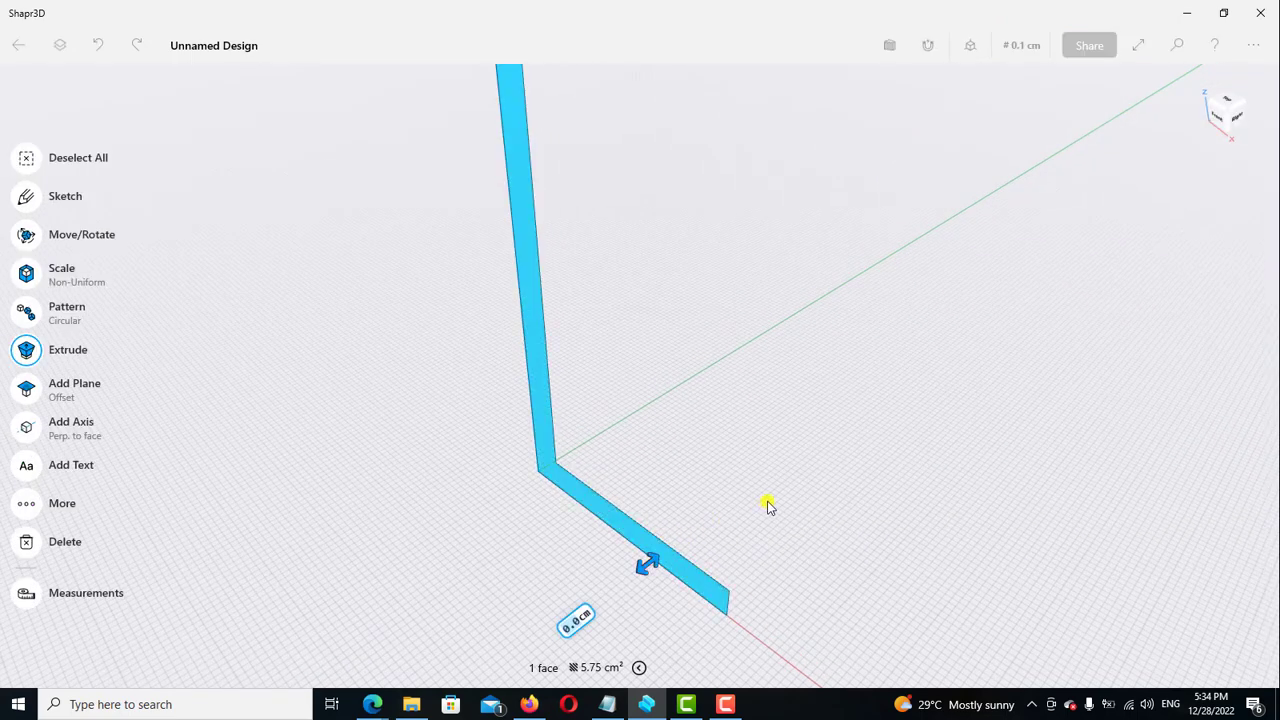
{"action": "left_click", "coordinate": [711, 515]}
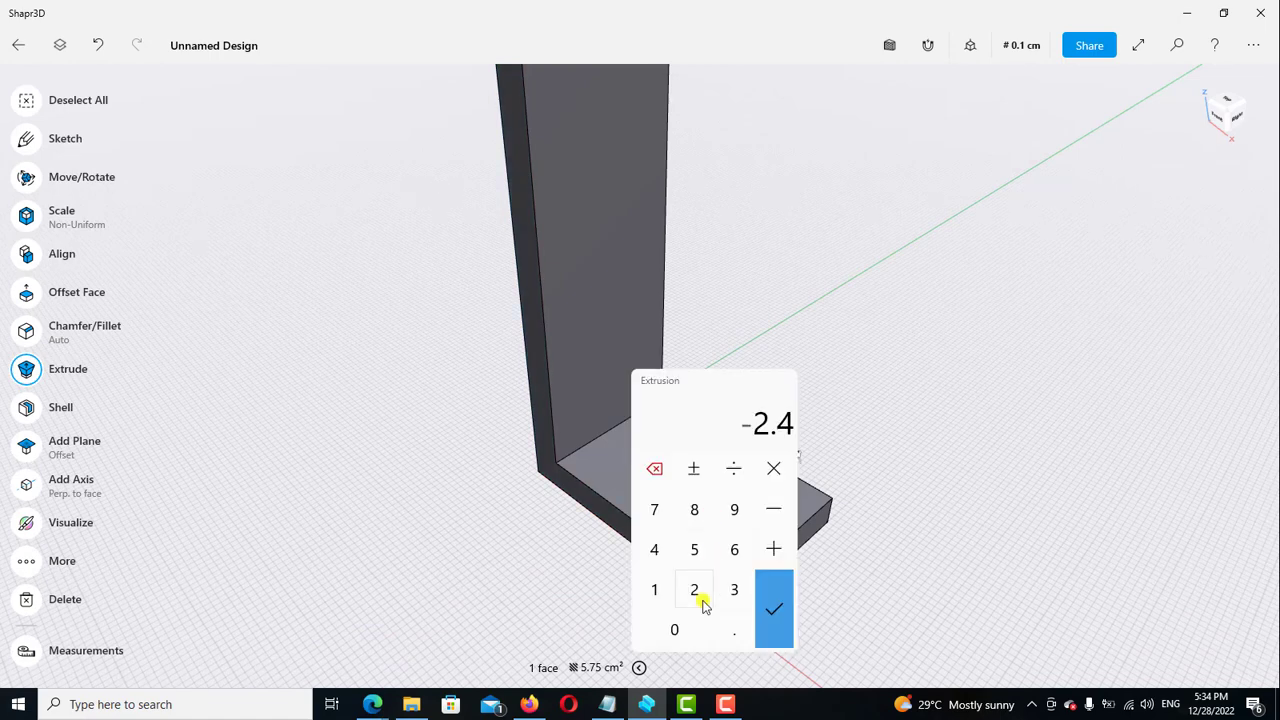
{"action": "left_click", "coordinate": [655, 552]}
{"action": "left_click", "coordinate": [772, 605]}
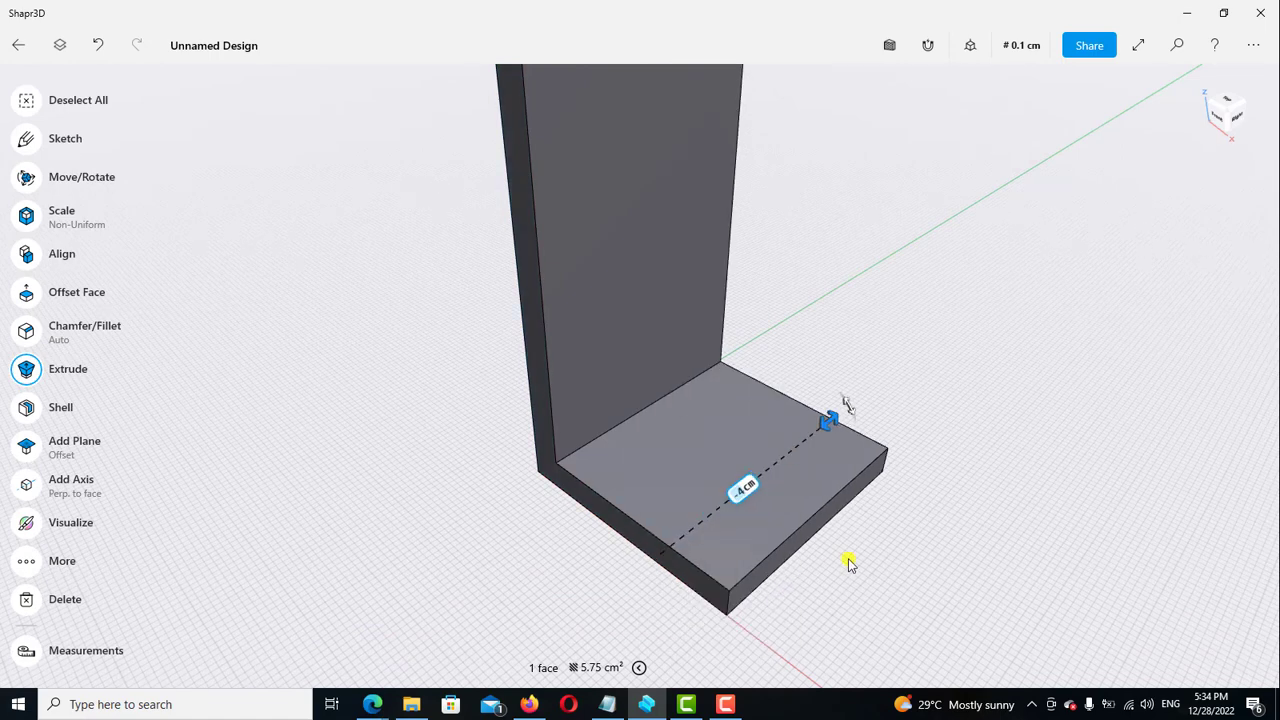
Offset the bracket's left side face so the body spans 8 cm
{"action": "right_click_drag", "start_coordinate": [860, 525], "coordinate": [684, 535]}
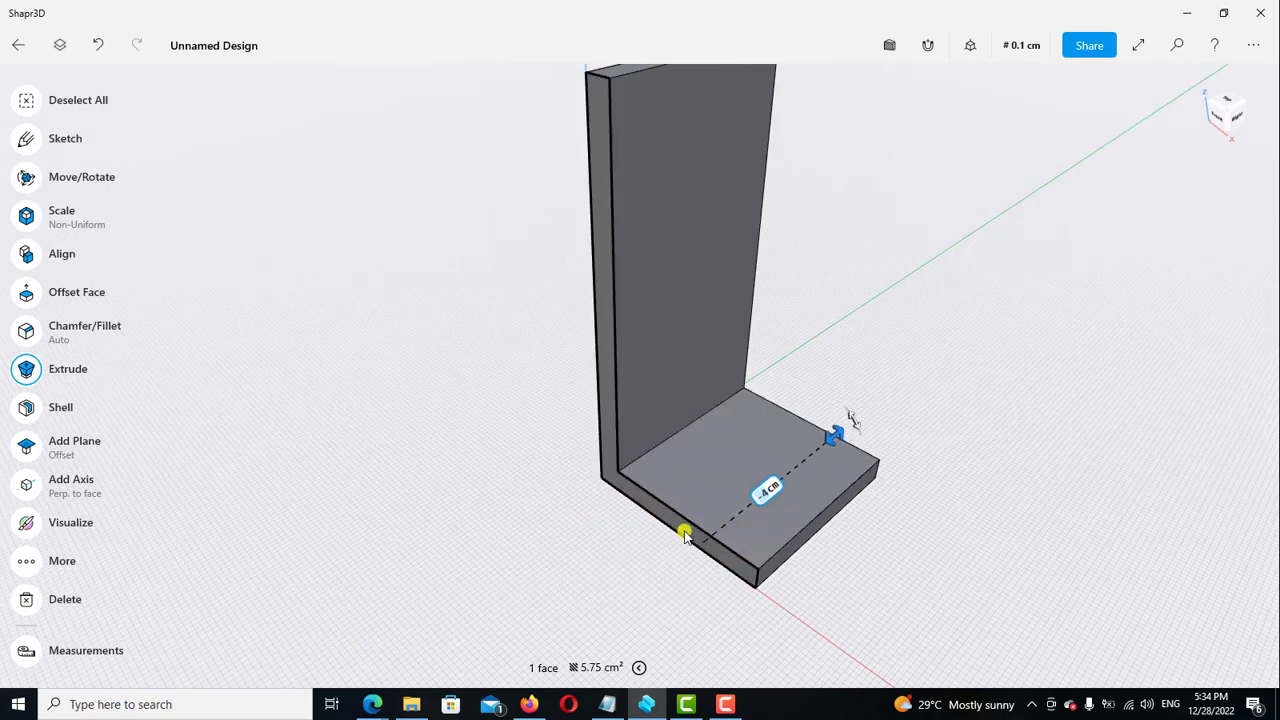
{"action": "left_click", "coordinate": [666, 534]}
{"action": "left_click_drag", "start_coordinate": [666, 536], "coordinate": [600, 592]}
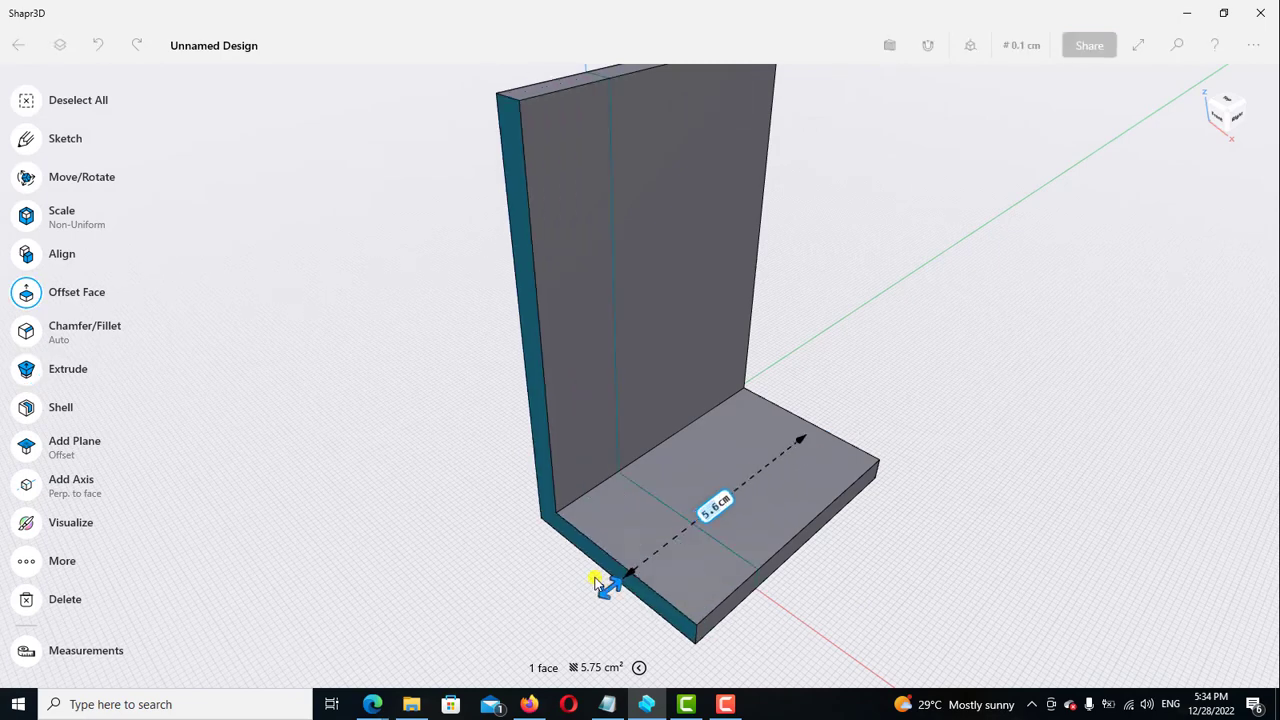
{"action": "left_click", "coordinate": [710, 508]}
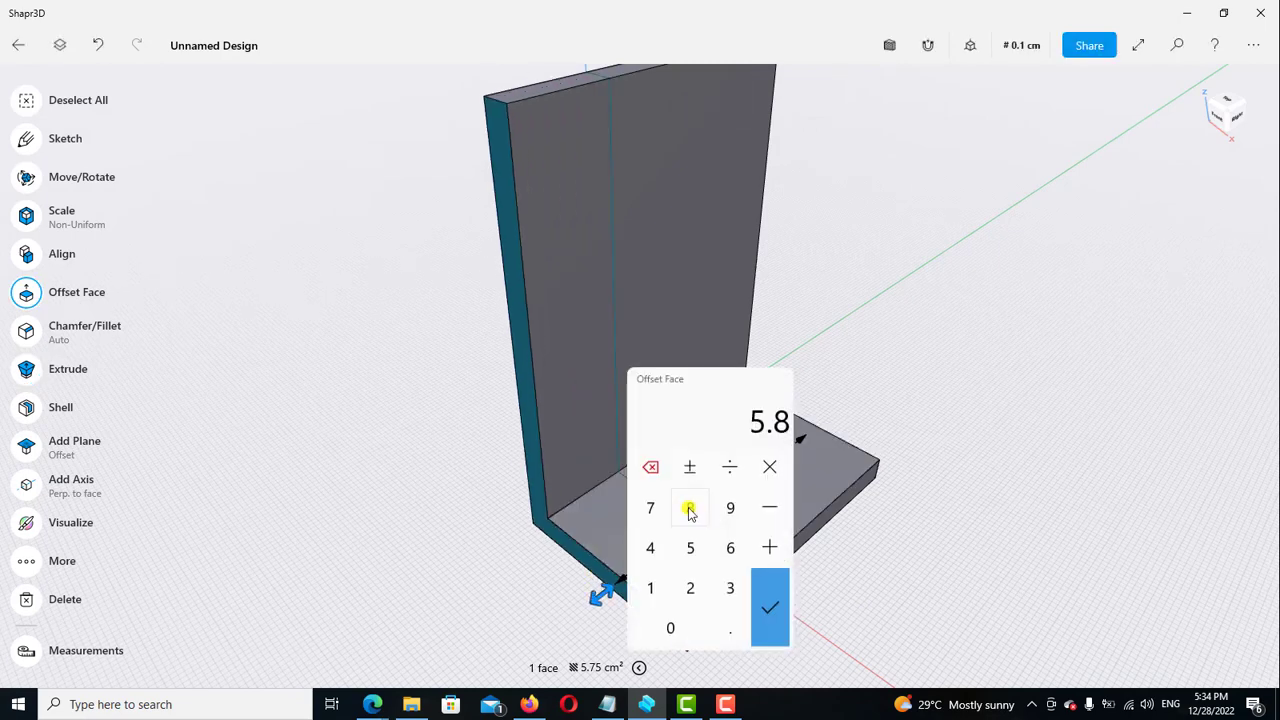
{"action": "left_click", "coordinate": [766, 591]}
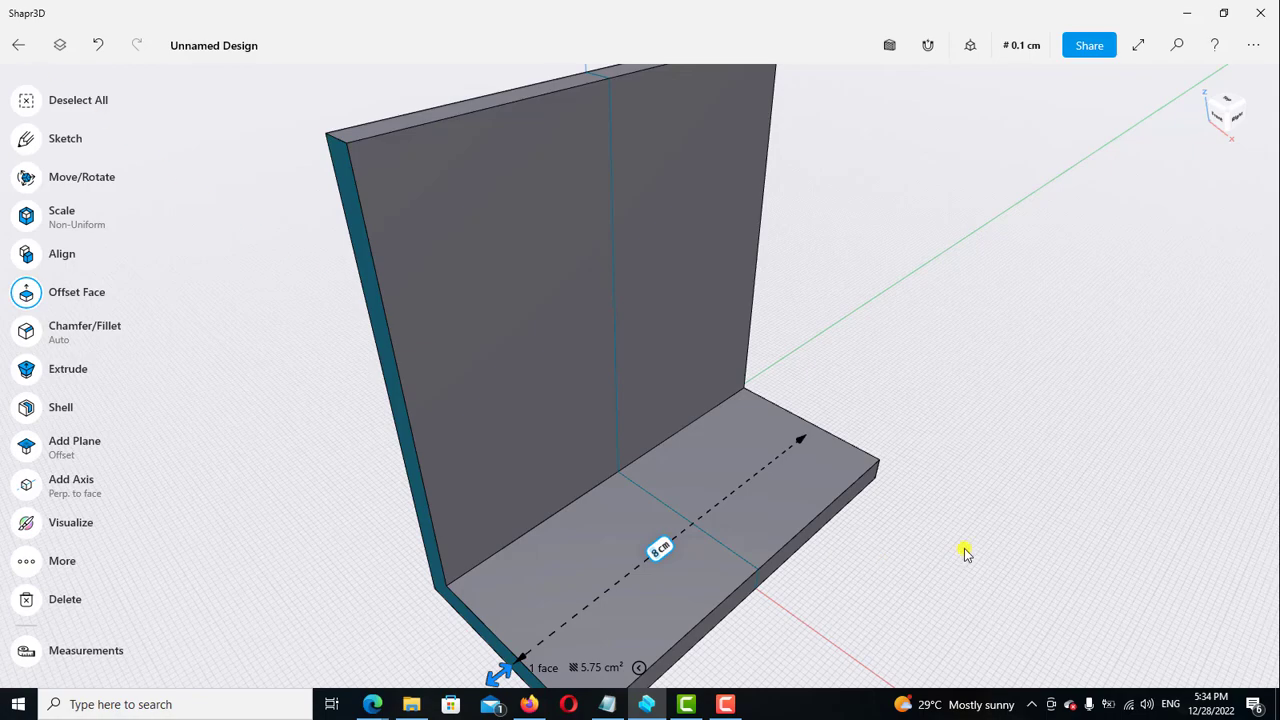
{"action": "left_click", "coordinate": [960, 548]}
{"action": "scroll", "coordinate": [953, 538], "scroll_direction": "down", "scroll_amount": 2}
{"action": "scroll", "coordinate": [990, 510], "scroll_direction": "down", "scroll_amount": 2}
{"action": "scroll", "coordinate": [1020, 477], "scroll_direction": "down", "scroll_amount": 2}
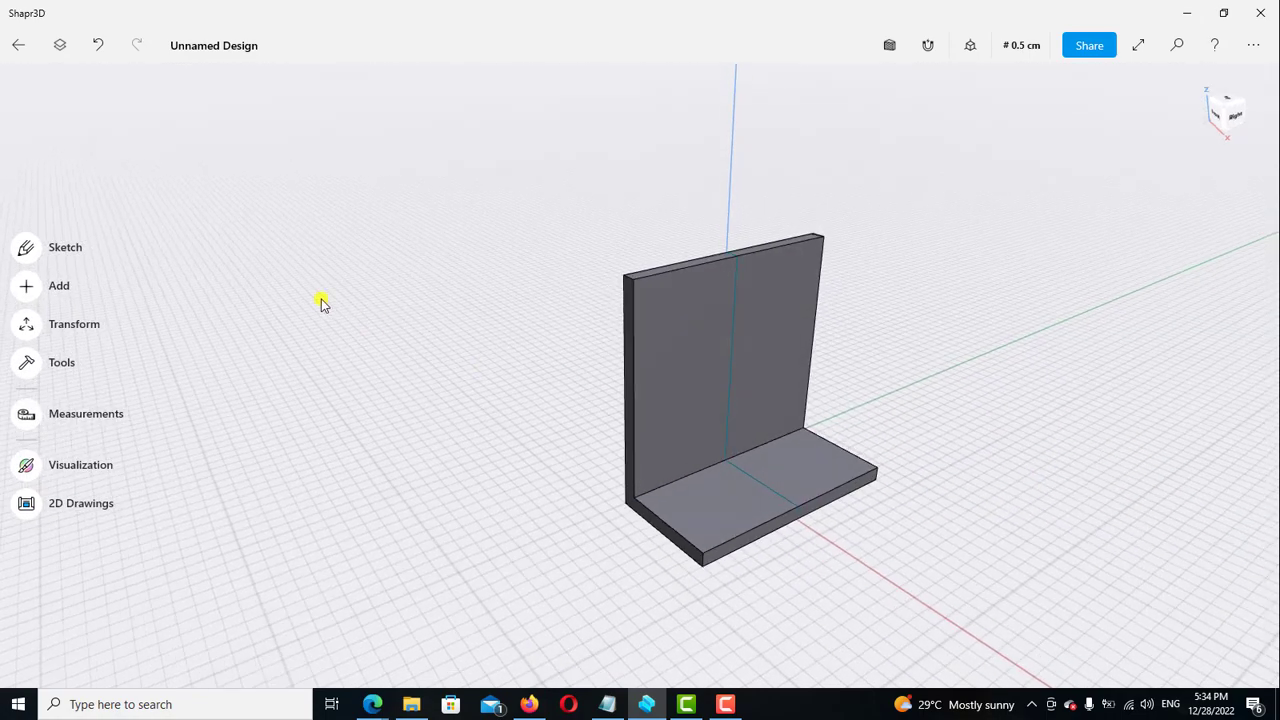
{"action": "left_click", "coordinate": [57, 47]}
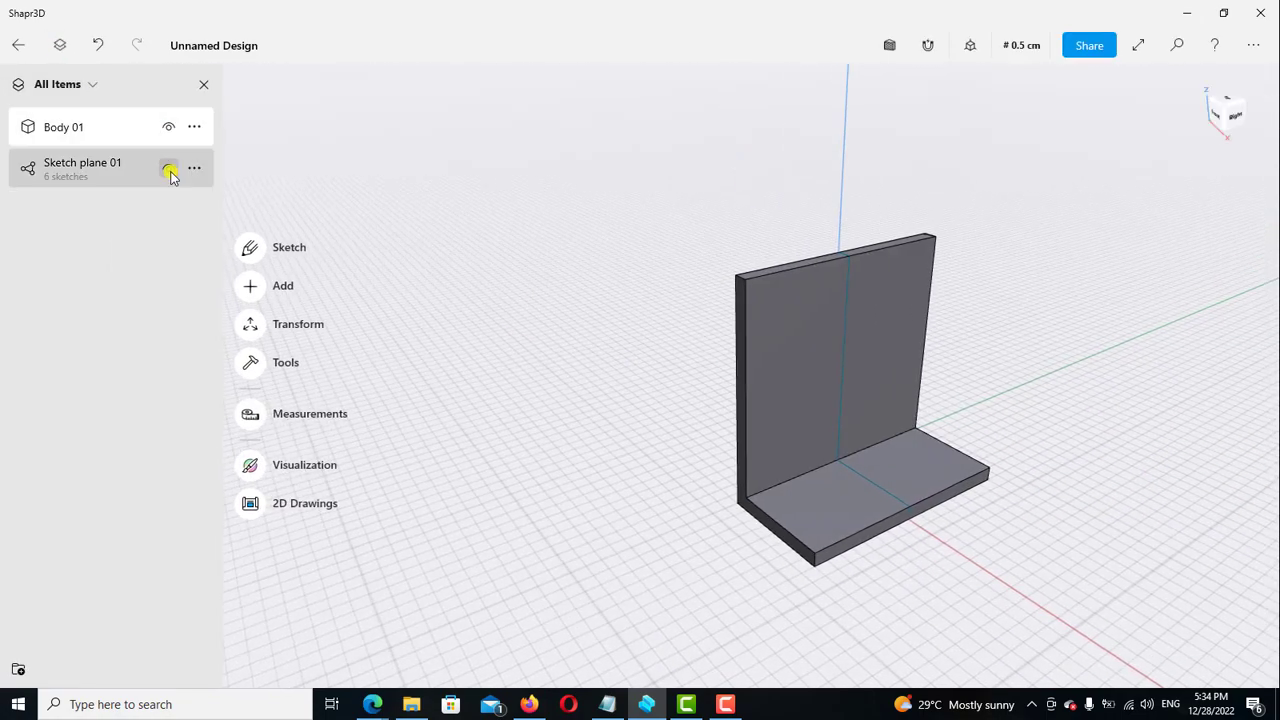
{"action": "left_click", "coordinate": [204, 84]}
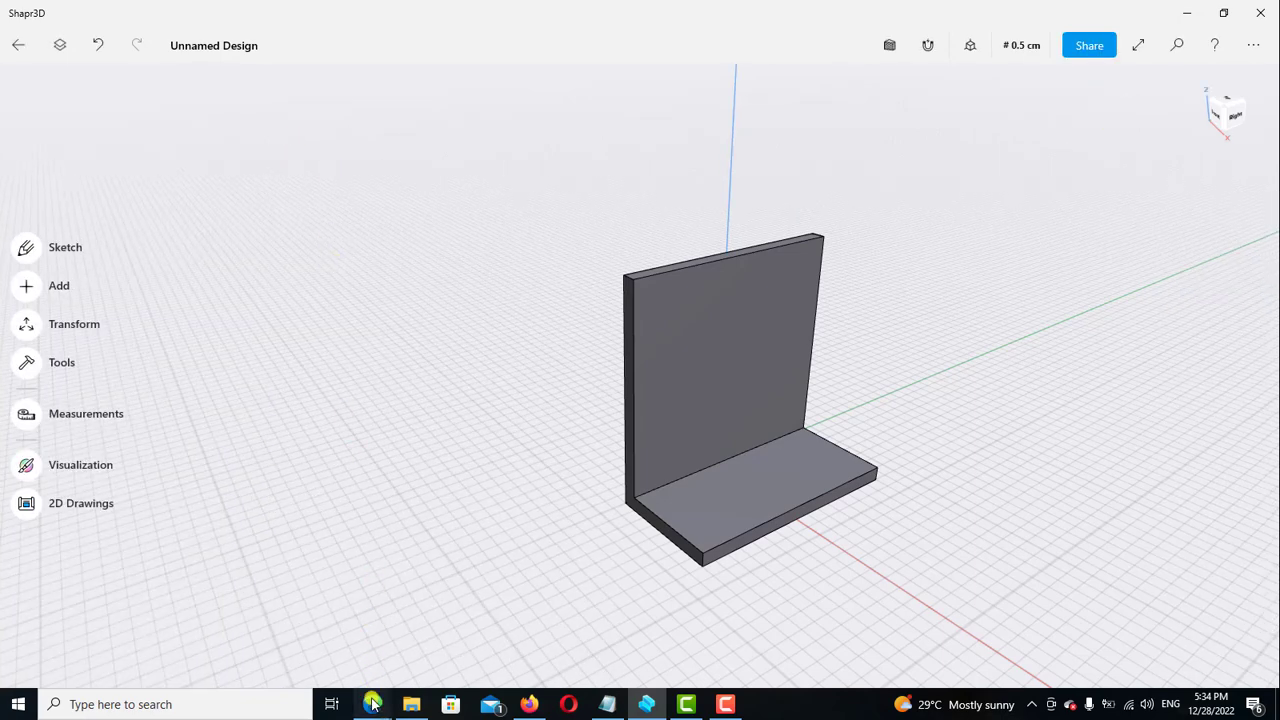
Check the Exercise 18 Drawing PDF for dimensions, then return to the Shapr3D bracket
{"action": "left_click", "coordinate": [452, 642]}
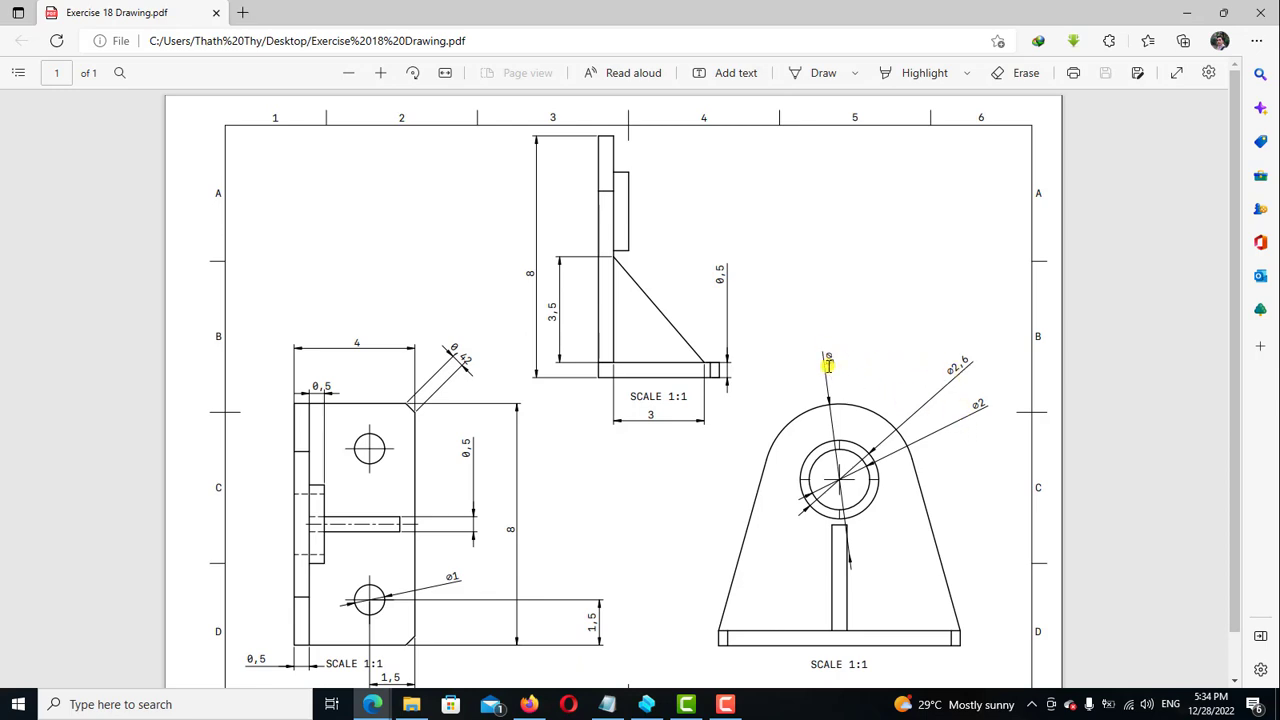
{"action": "left_click", "coordinate": [646, 704]}
Sketch on the upright face and draw a 5 cm circle centred on its vertical midline
{"action": "key", "text": "l"}
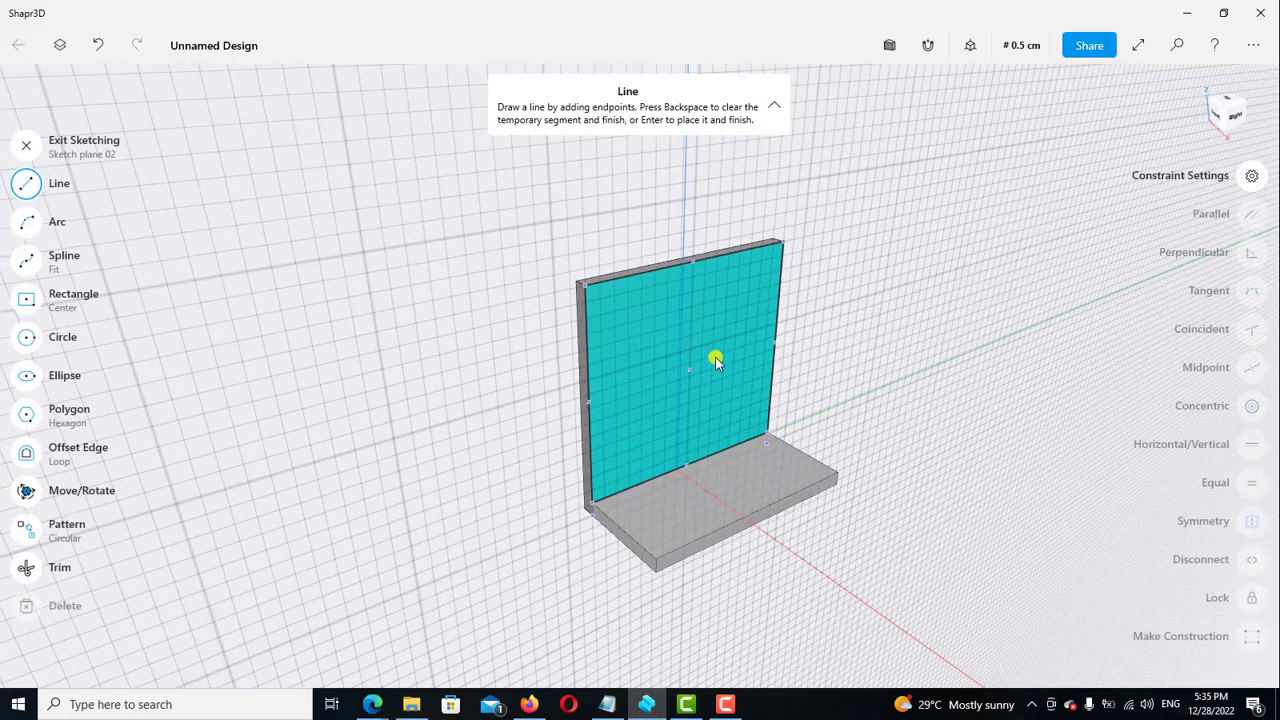
{"action": "left_click", "coordinate": [715, 360]}
{"action": "scroll", "coordinate": [637, 479], "scroll_direction": "down", "scroll_amount": 2}
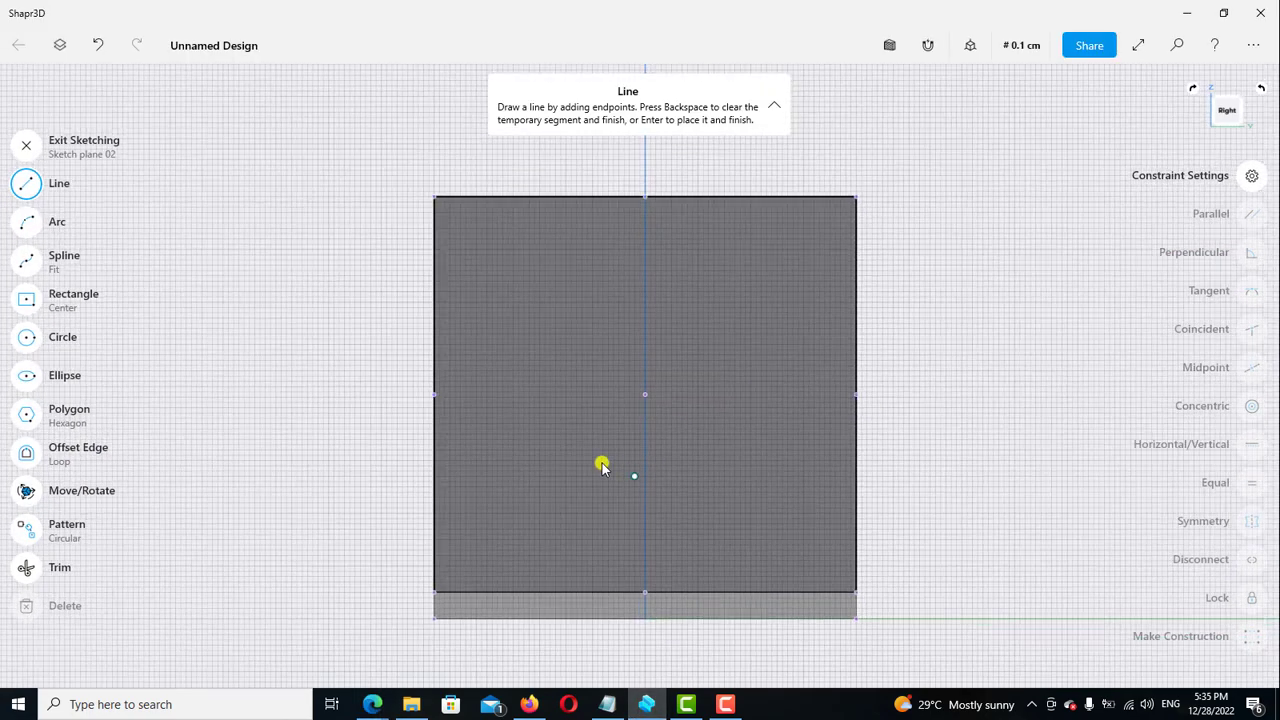
{"action": "left_click", "coordinate": [27, 338]}
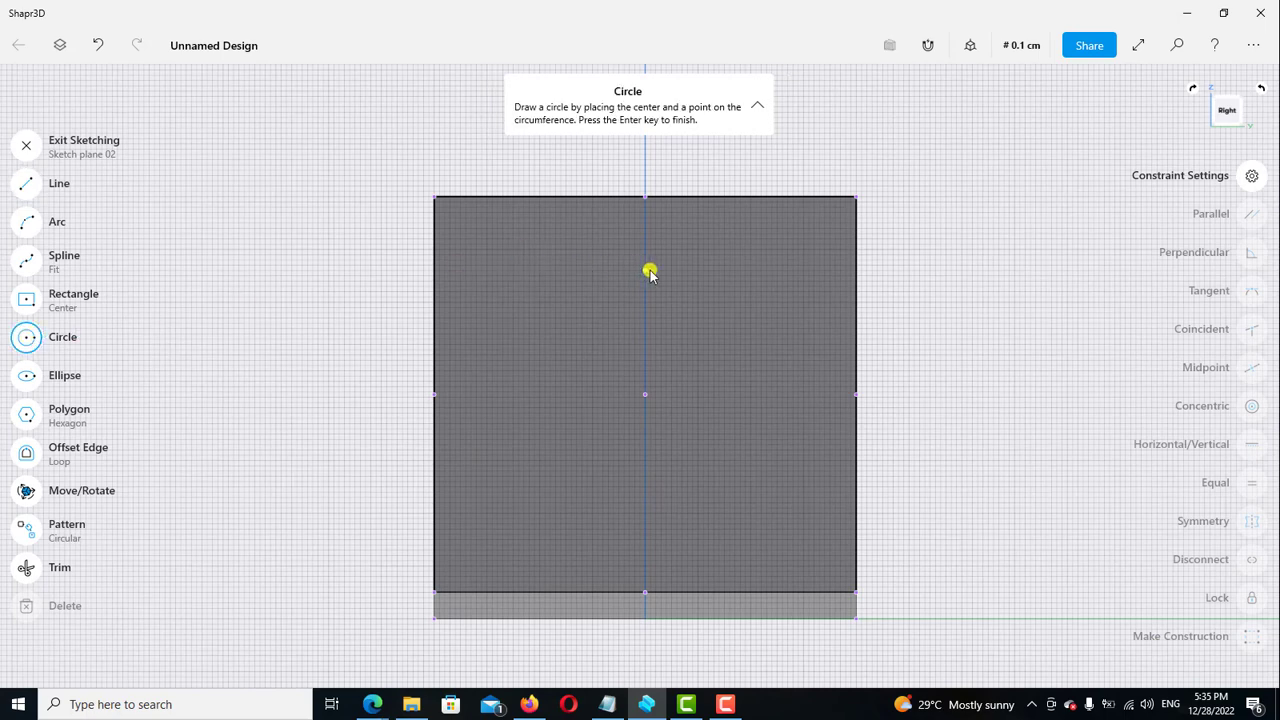
{"action": "left_click", "coordinate": [650, 272]}
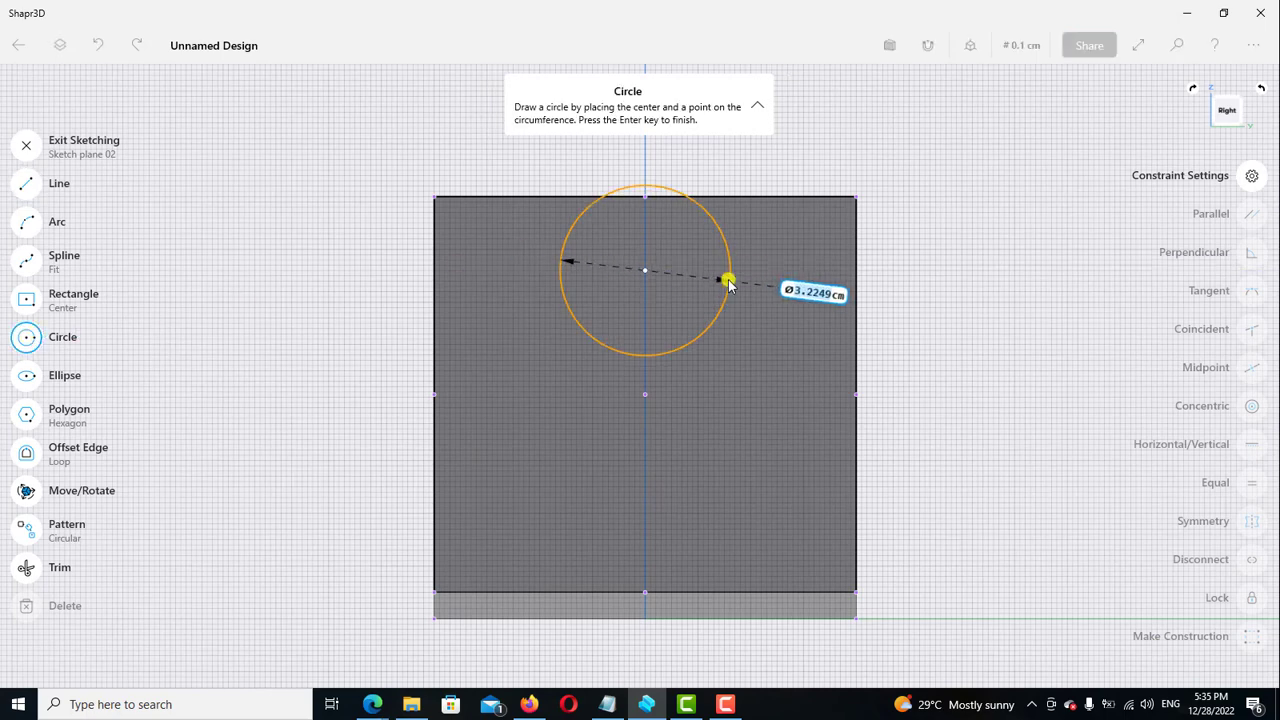
{"action": "type", "text": "5"}
{"action": "key", "text": "Return"}
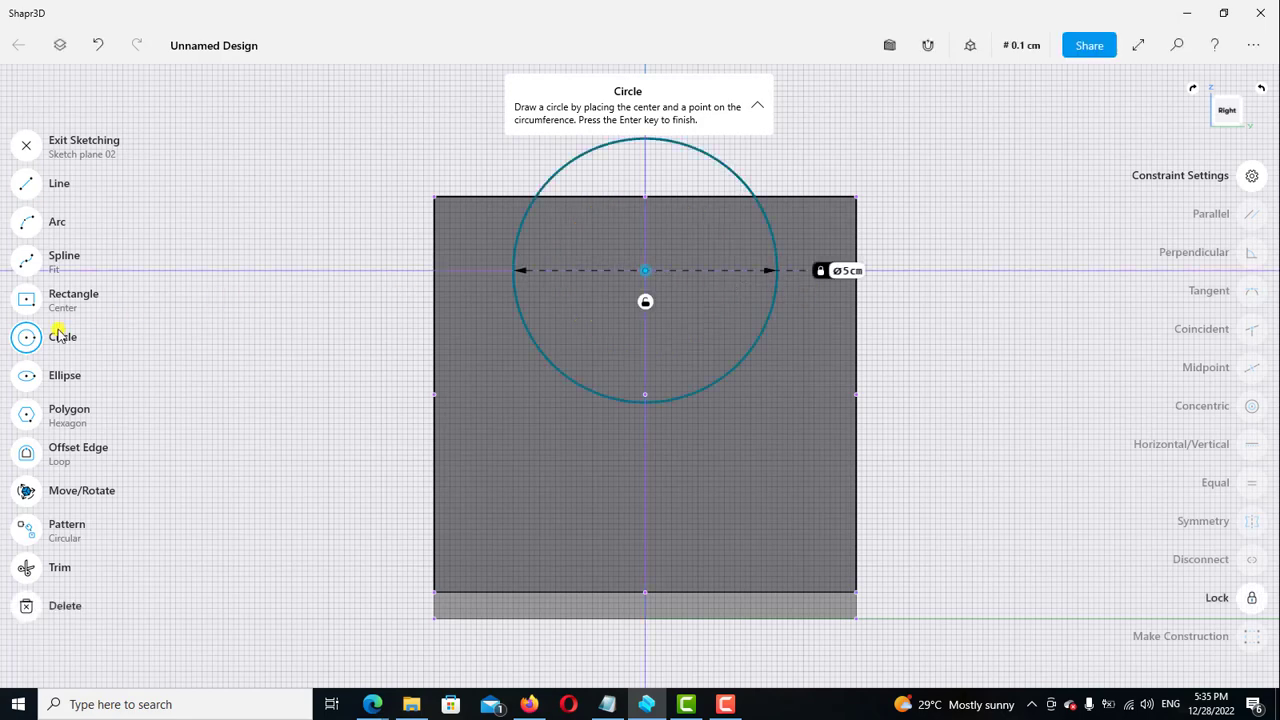
{"action": "key", "text": "Escape"}
Make the 5 cm circle tangent to the upright face's top edge
{"action": "scroll", "coordinate": [634, 337], "scroll_direction": "down", "scroll_amount": 2}
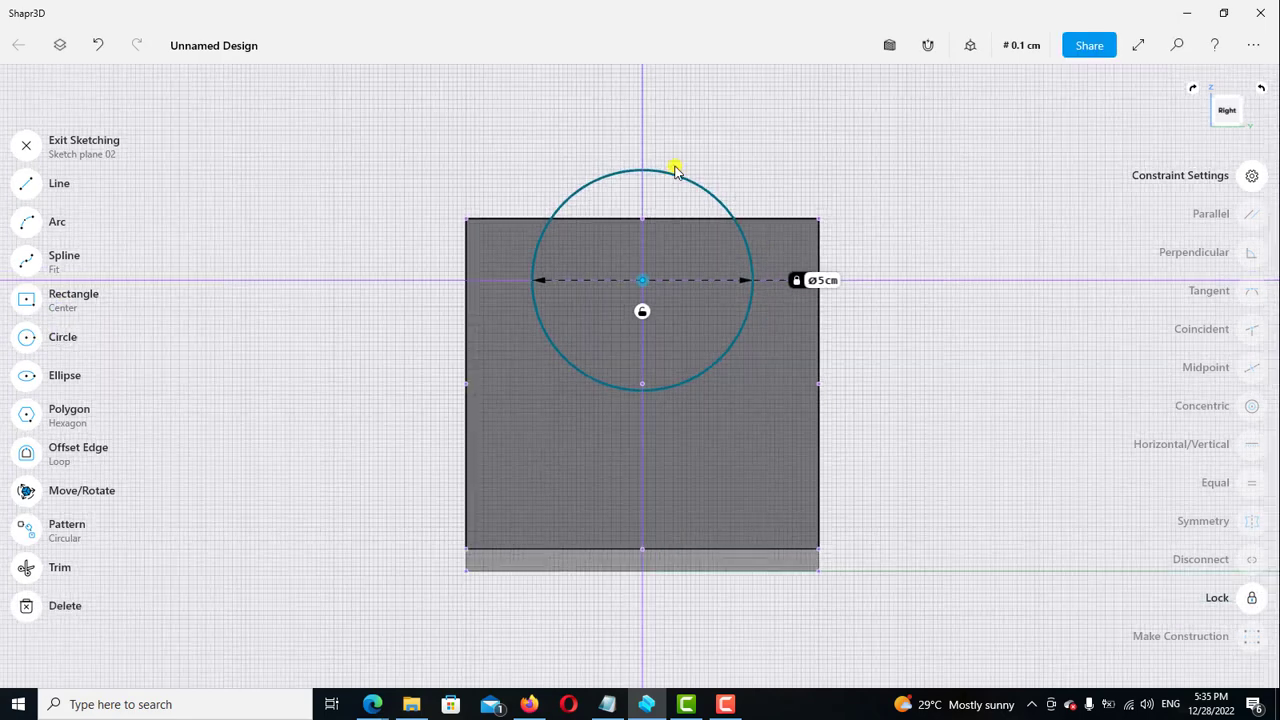
{"action": "left_click", "coordinate": [664, 177]}
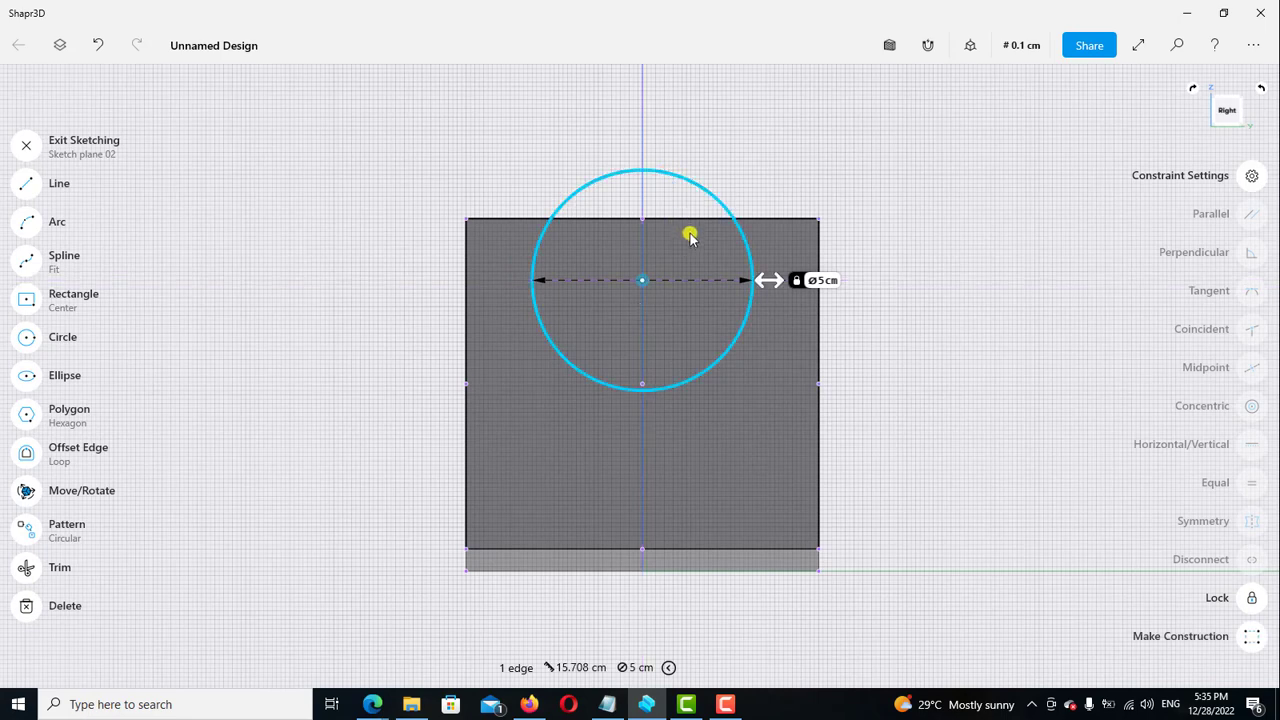
{"action": "left_click", "coordinate": [689, 219]}
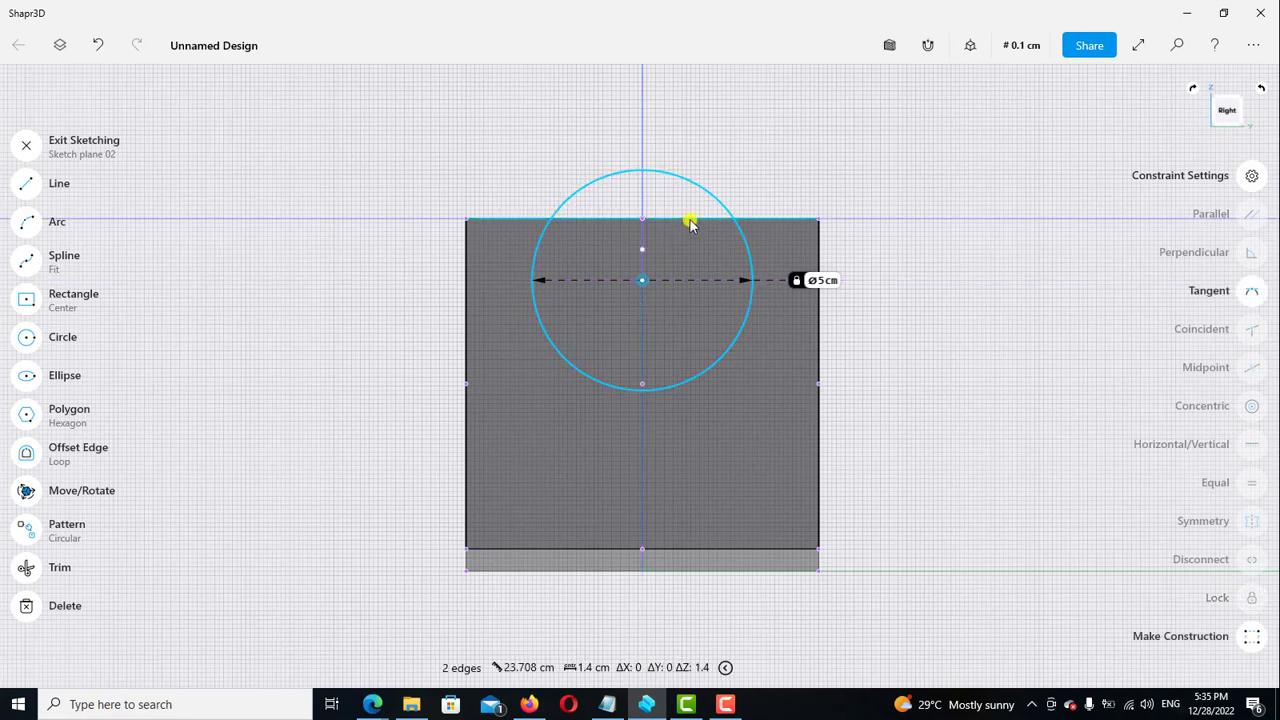
{"action": "left_click", "coordinate": [1250, 292]}
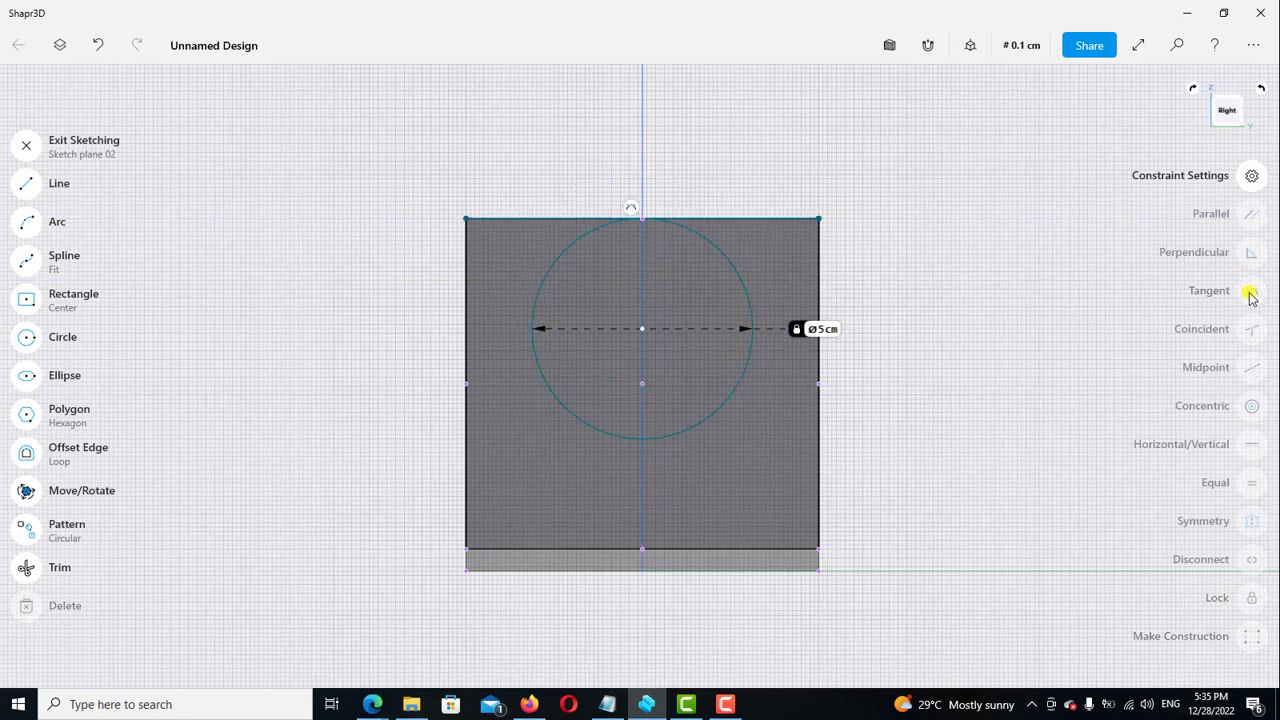
{"action": "scroll", "coordinate": [718, 327], "scroll_direction": "up", "scroll_amount": 2}
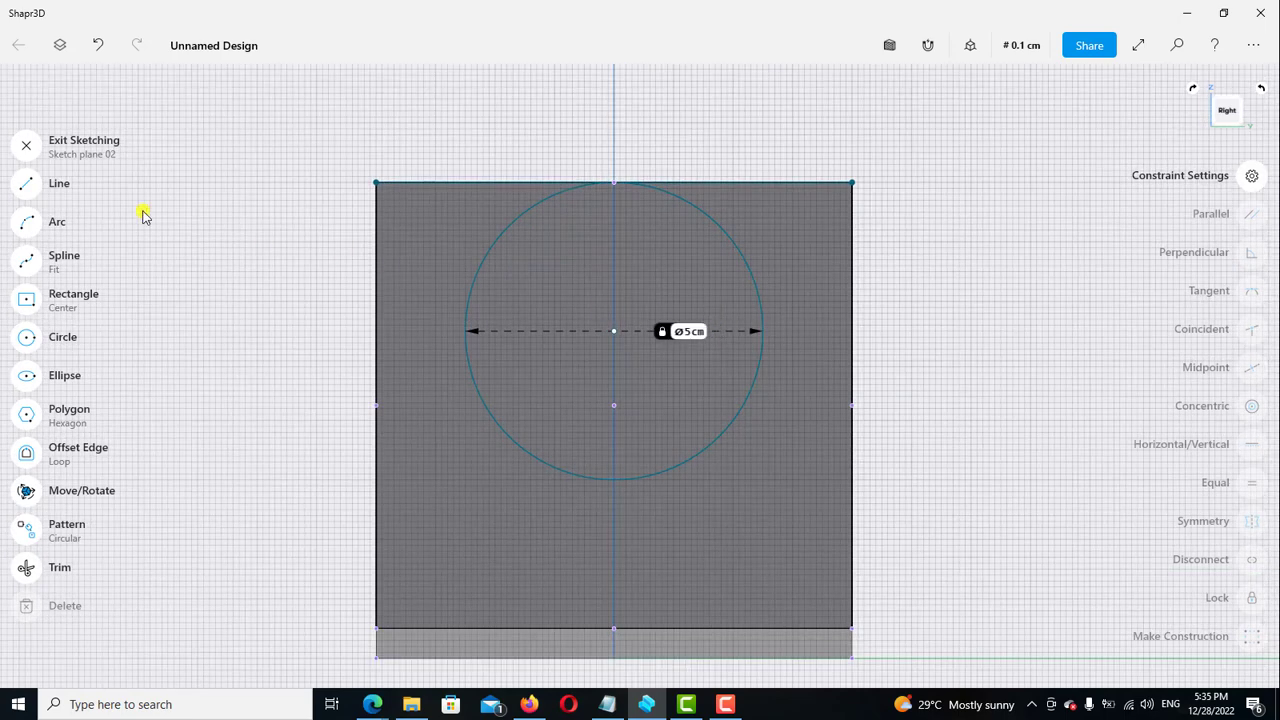
Draw a slanted line from the face's bottom-left corner to the circle's edge
{"action": "left_click", "coordinate": [24, 186]}
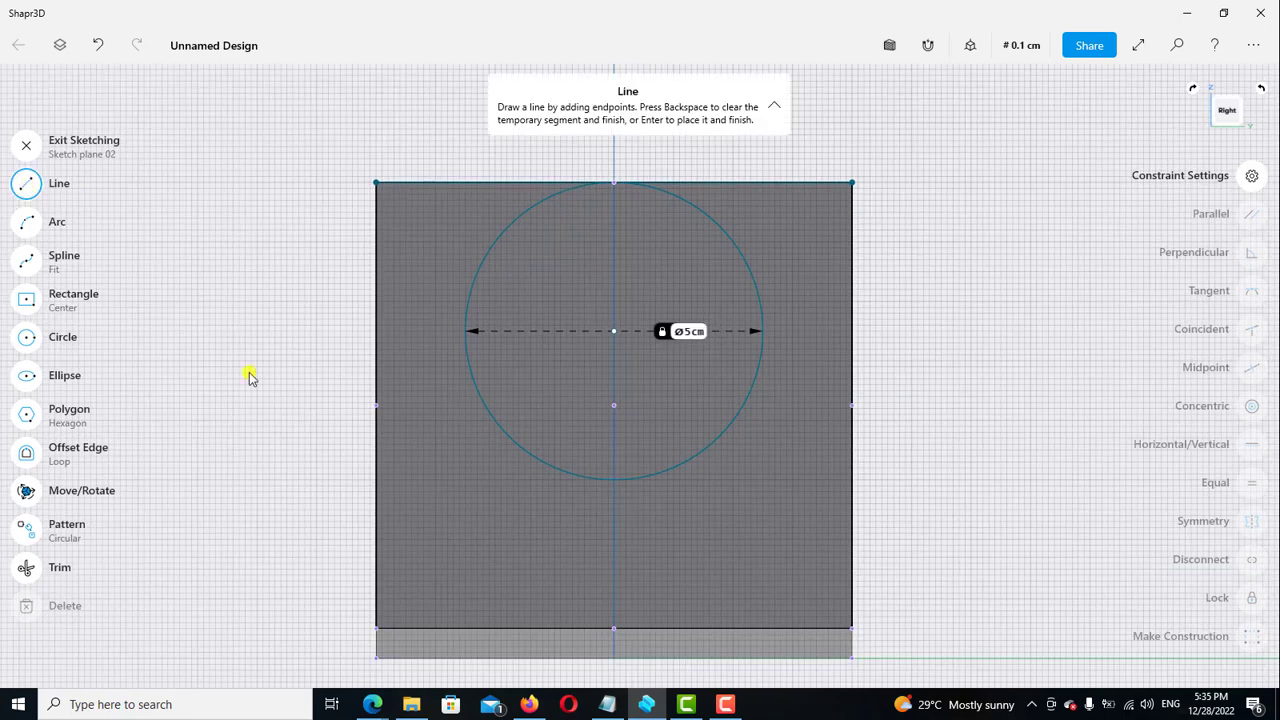
{"action": "left_click", "coordinate": [376, 628]}
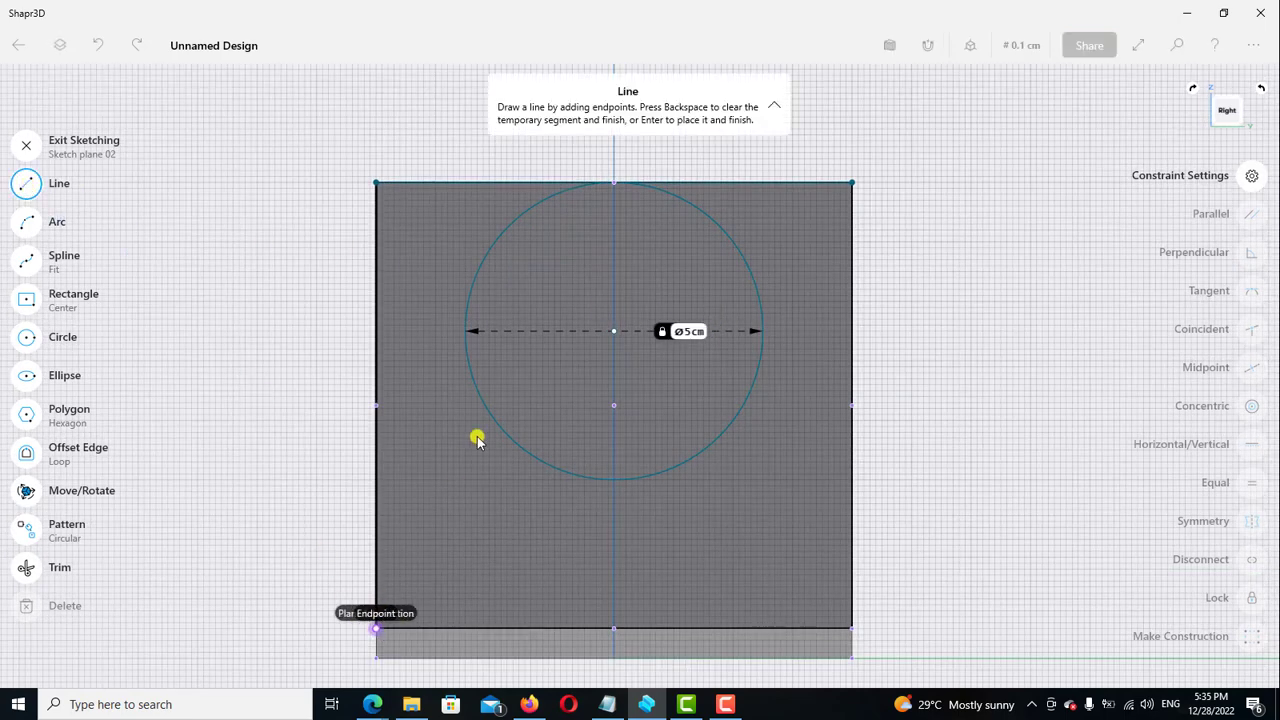
{"action": "left_click", "coordinate": [472, 277]}
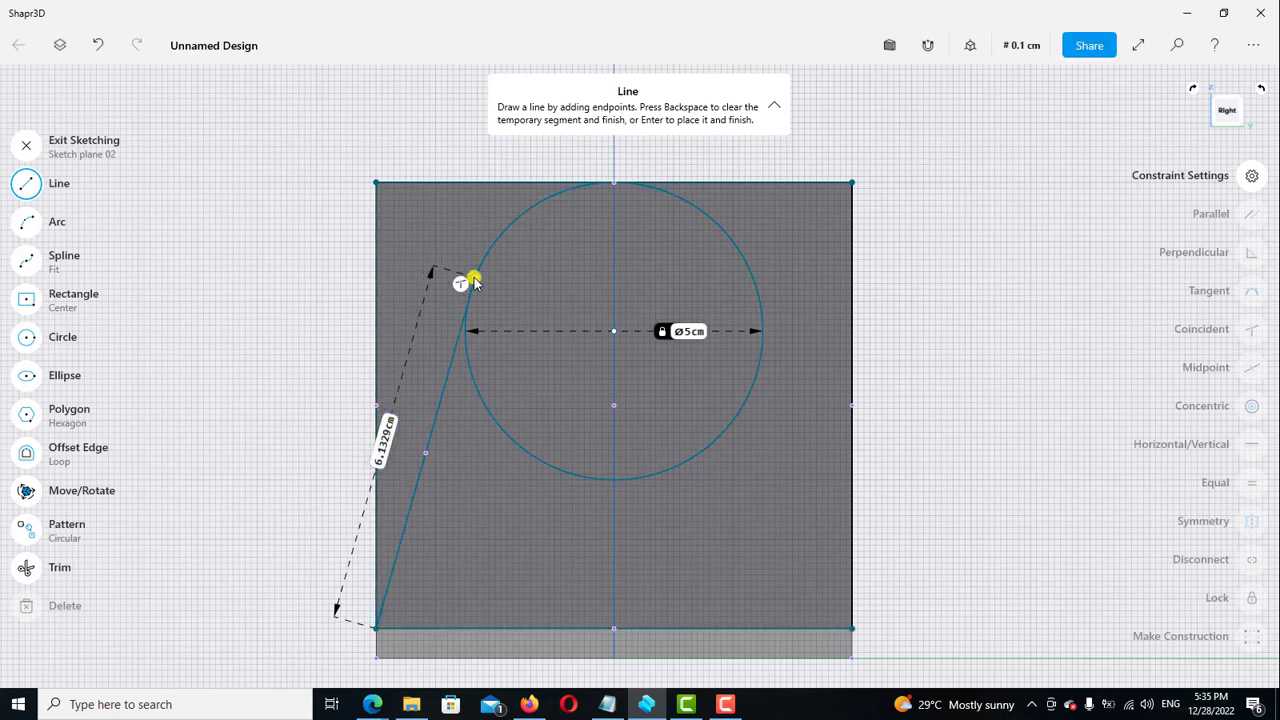
{"action": "left_click", "coordinate": [28, 185]}
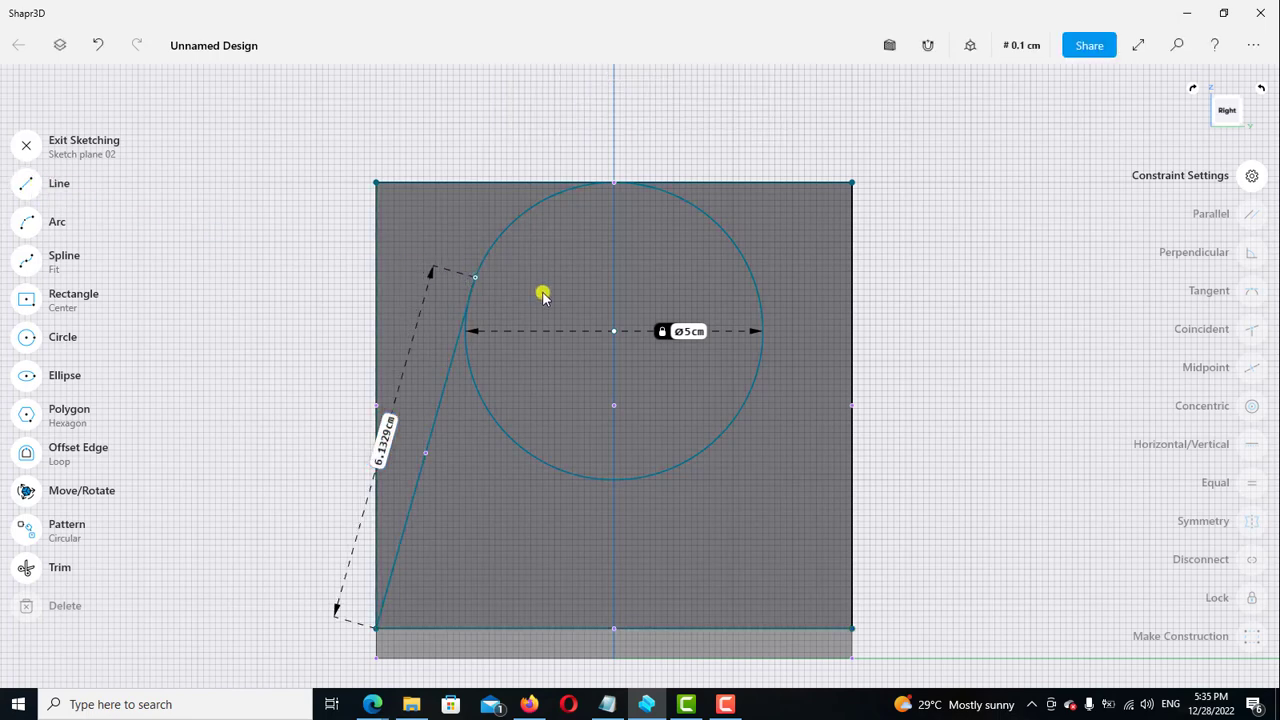
Constrain the slanted line tangent to the 5 cm circle
{"action": "left_click", "coordinate": [450, 367]}
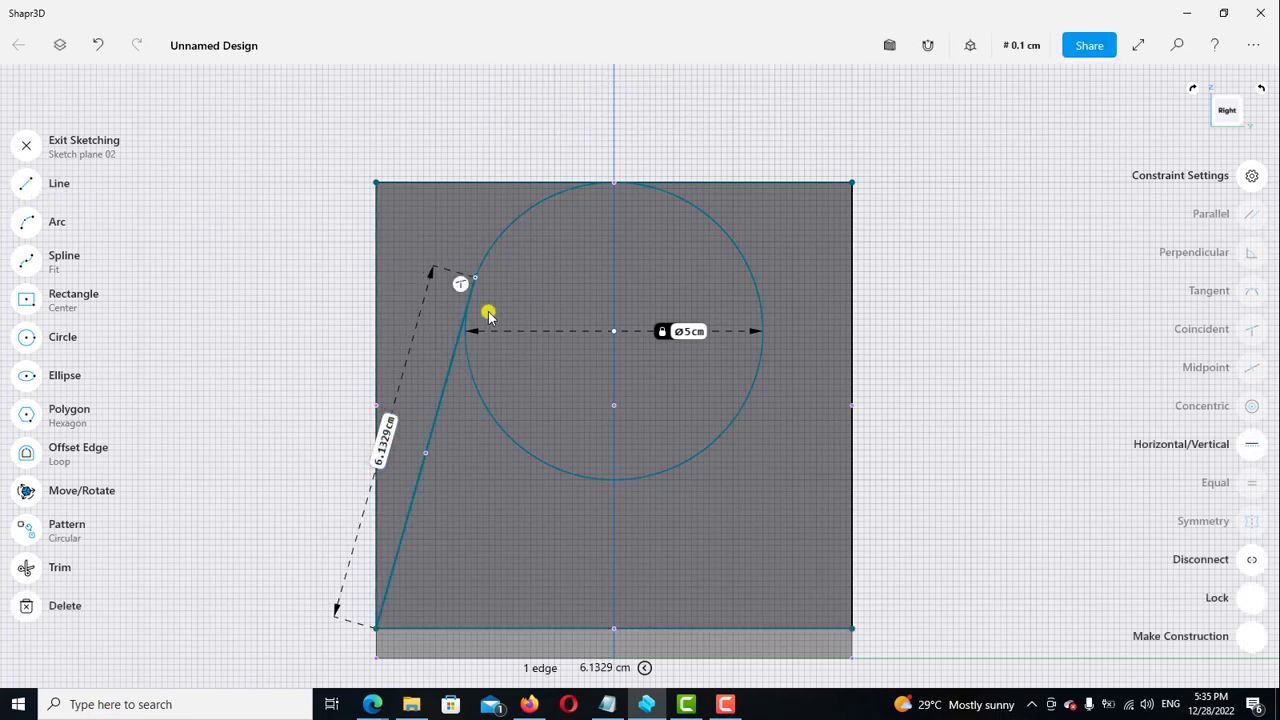
{"action": "left_click", "coordinate": [510, 228]}
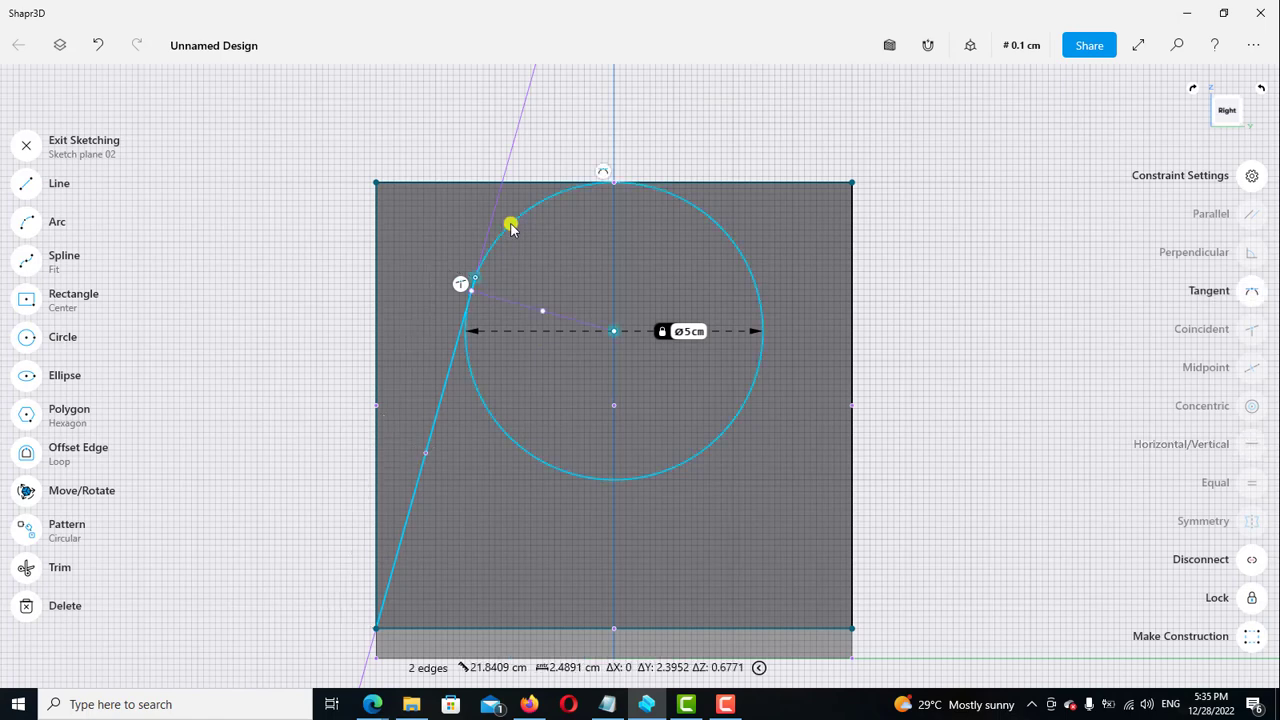
{"action": "left_click", "coordinate": [1253, 292]}
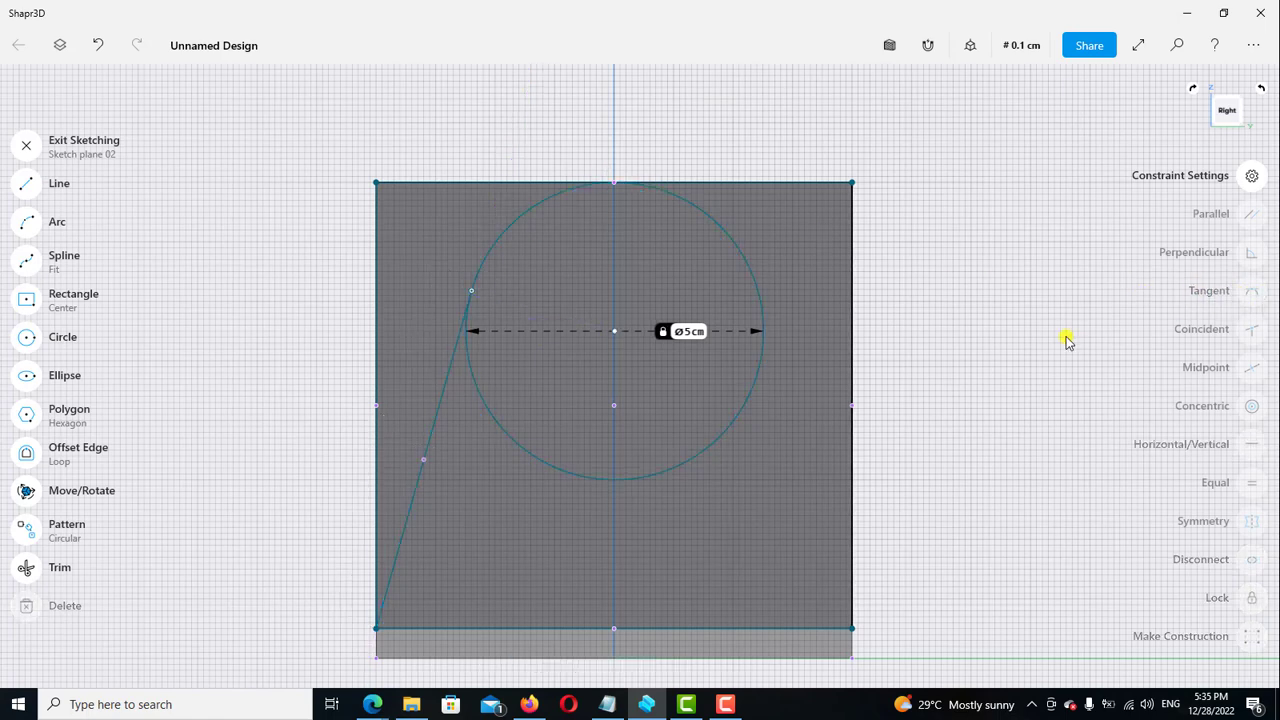
{"action": "left_click", "coordinate": [436, 425]}
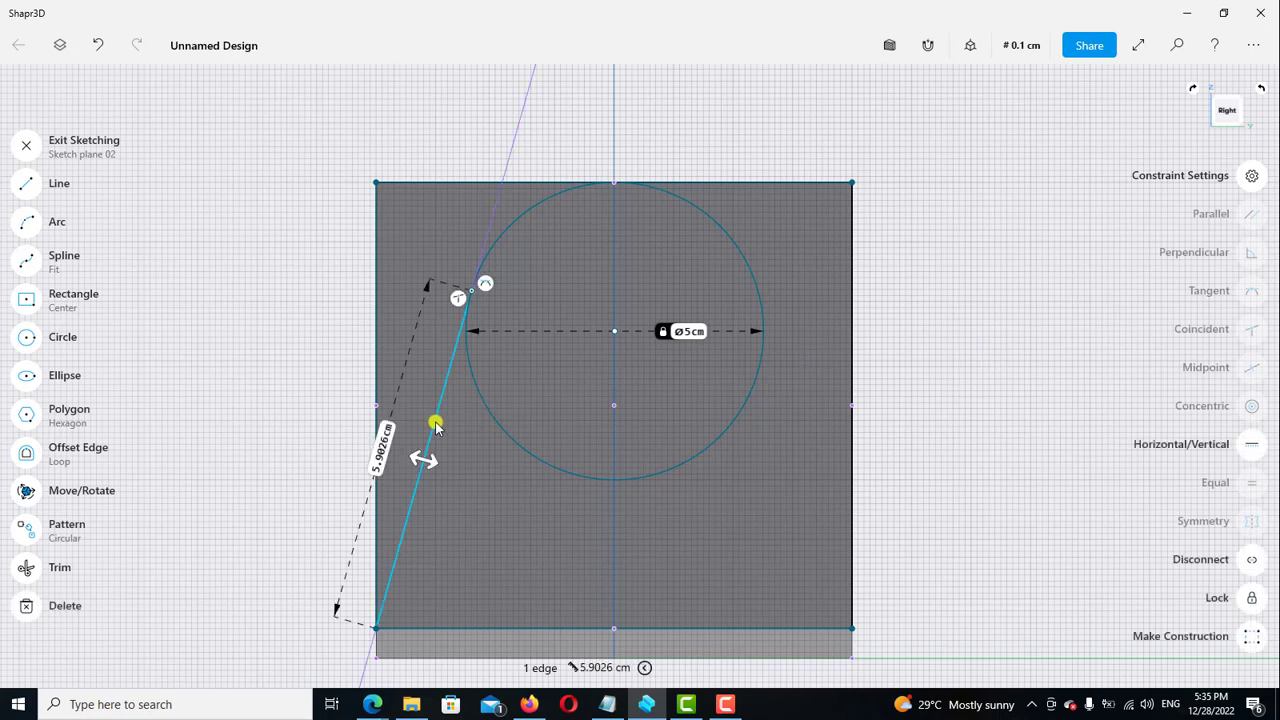
Mirror the slanted line across the centre line to the right side
{"action": "left_click", "coordinate": [27, 147]}
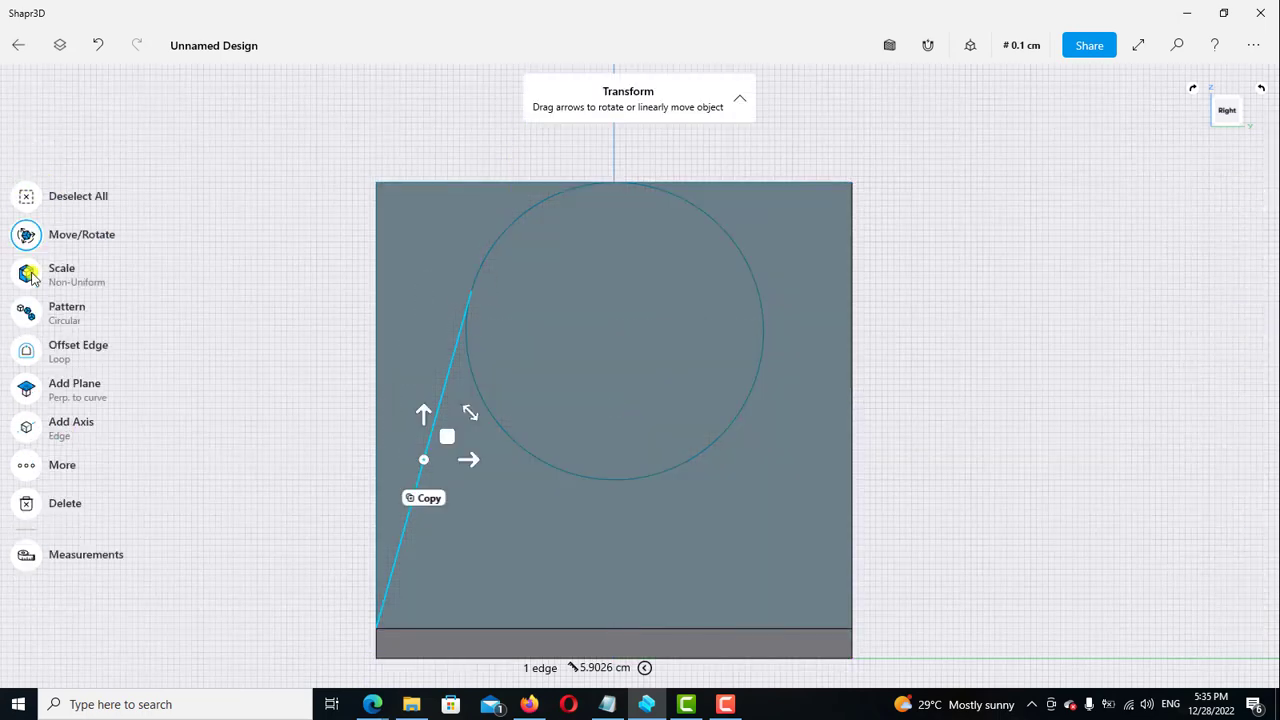
{"action": "left_click", "coordinate": [27, 465]}
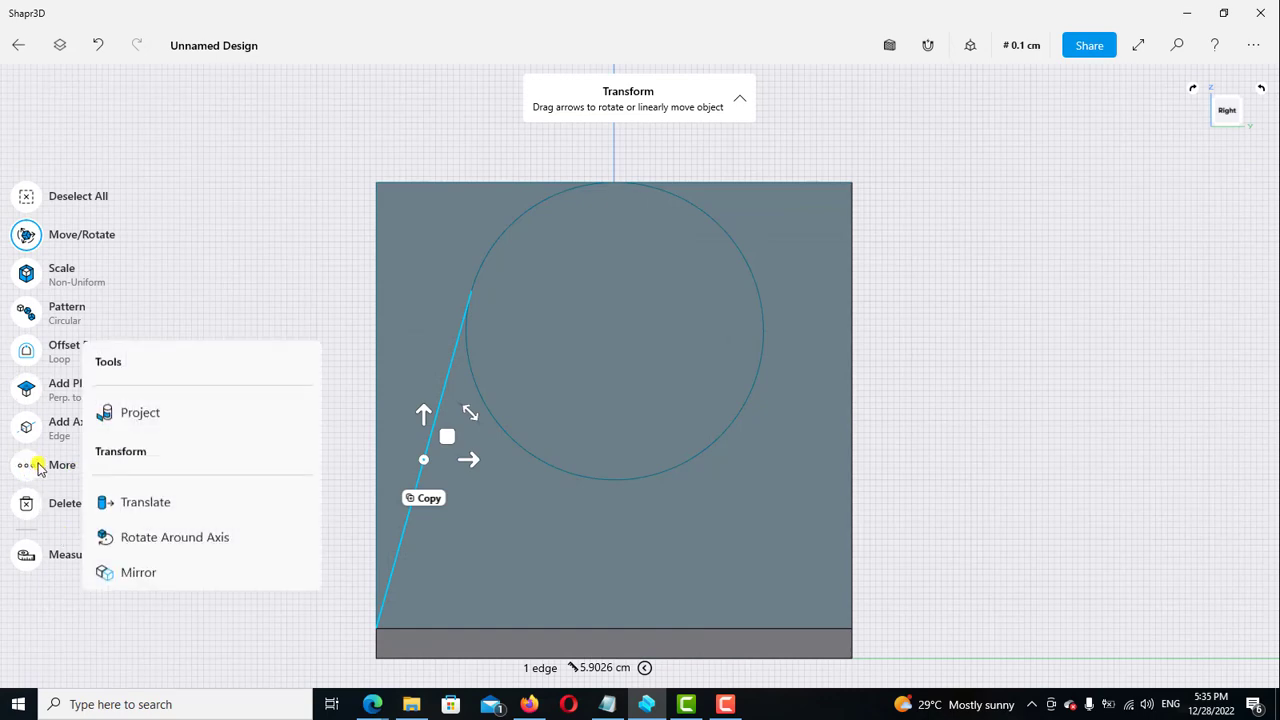
{"action": "left_click", "coordinate": [165, 570]}
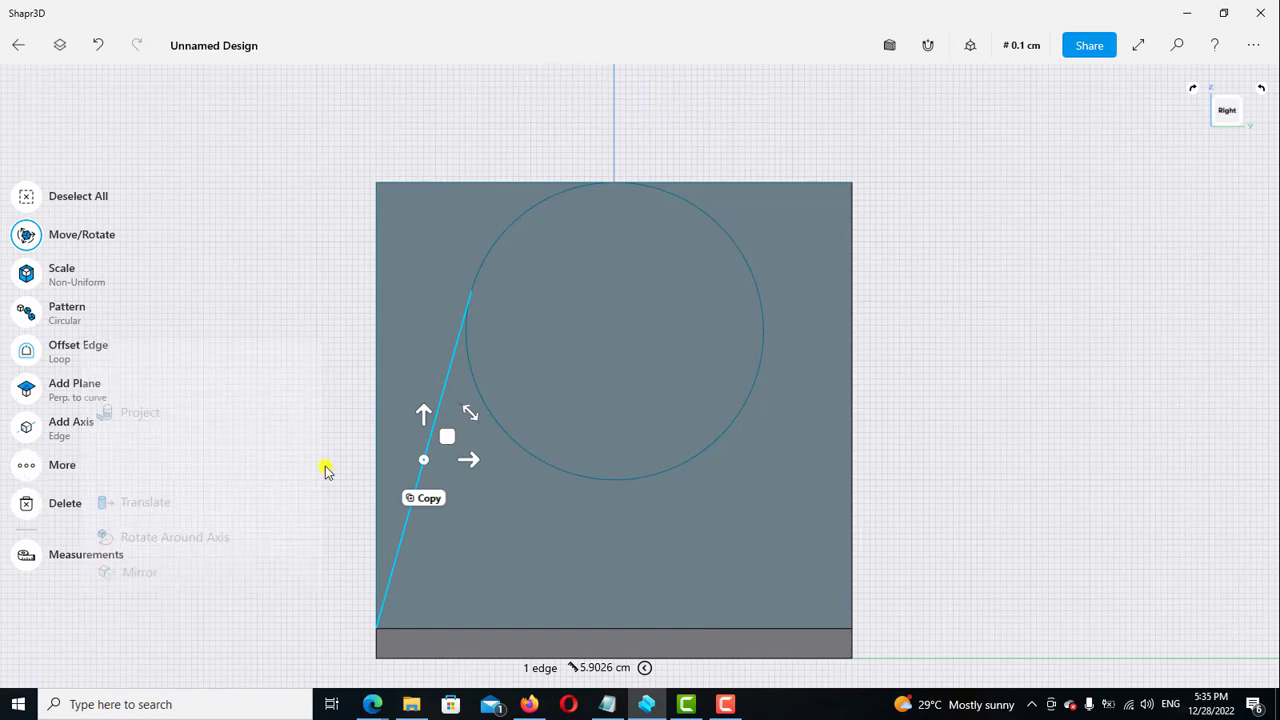
{"action": "left_click", "coordinate": [615, 162]}
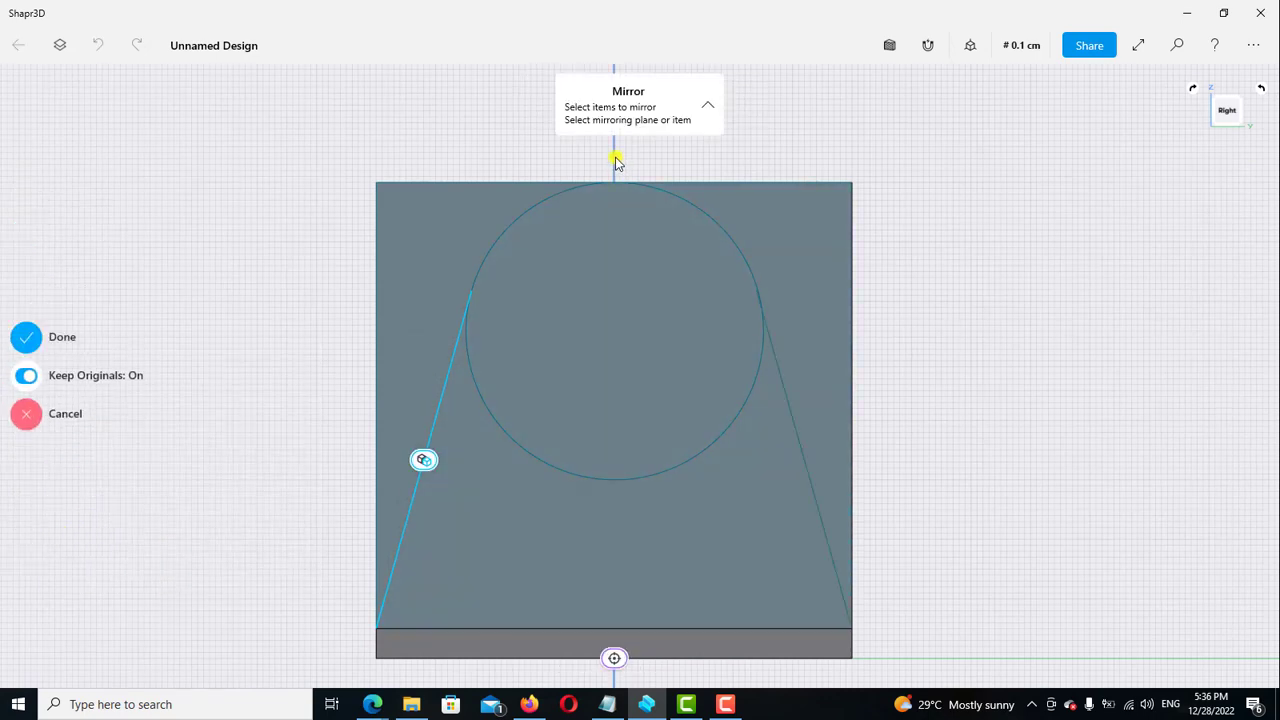
{"action": "left_click", "coordinate": [26, 338]}
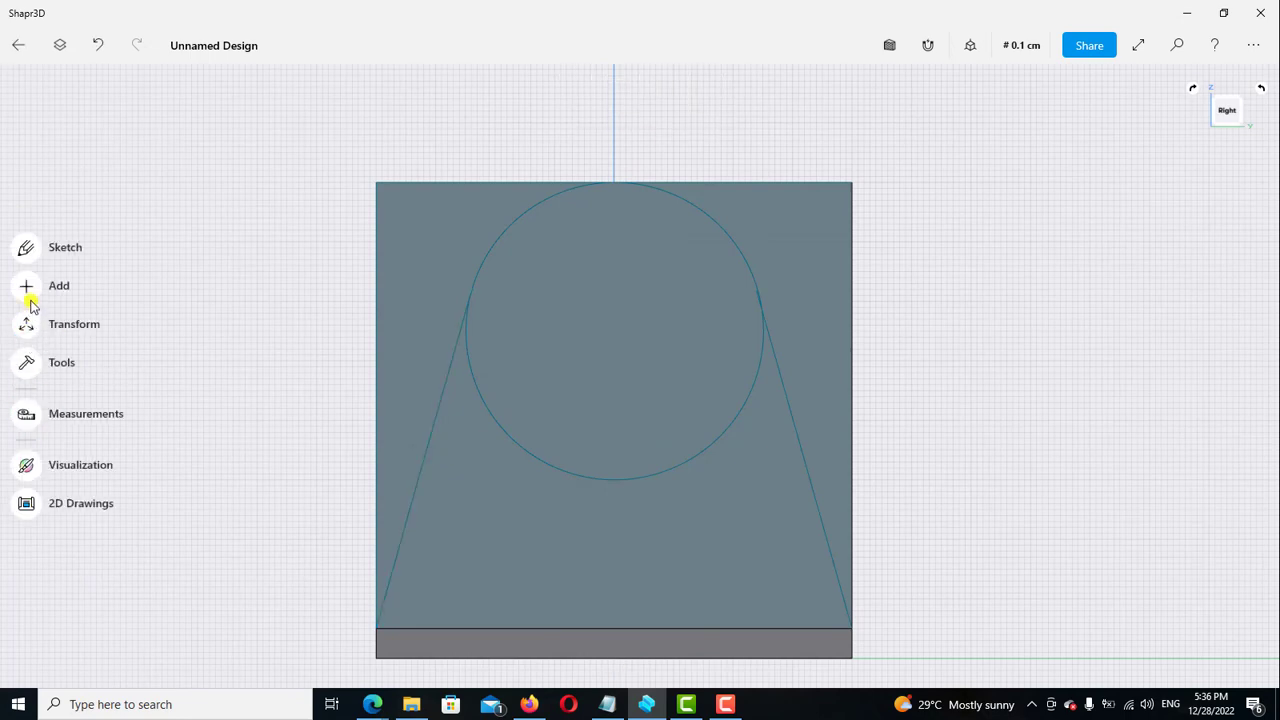
Trim away the circle's lower arc, leaving the arched top
{"action": "left_click", "coordinate": [28, 249]}
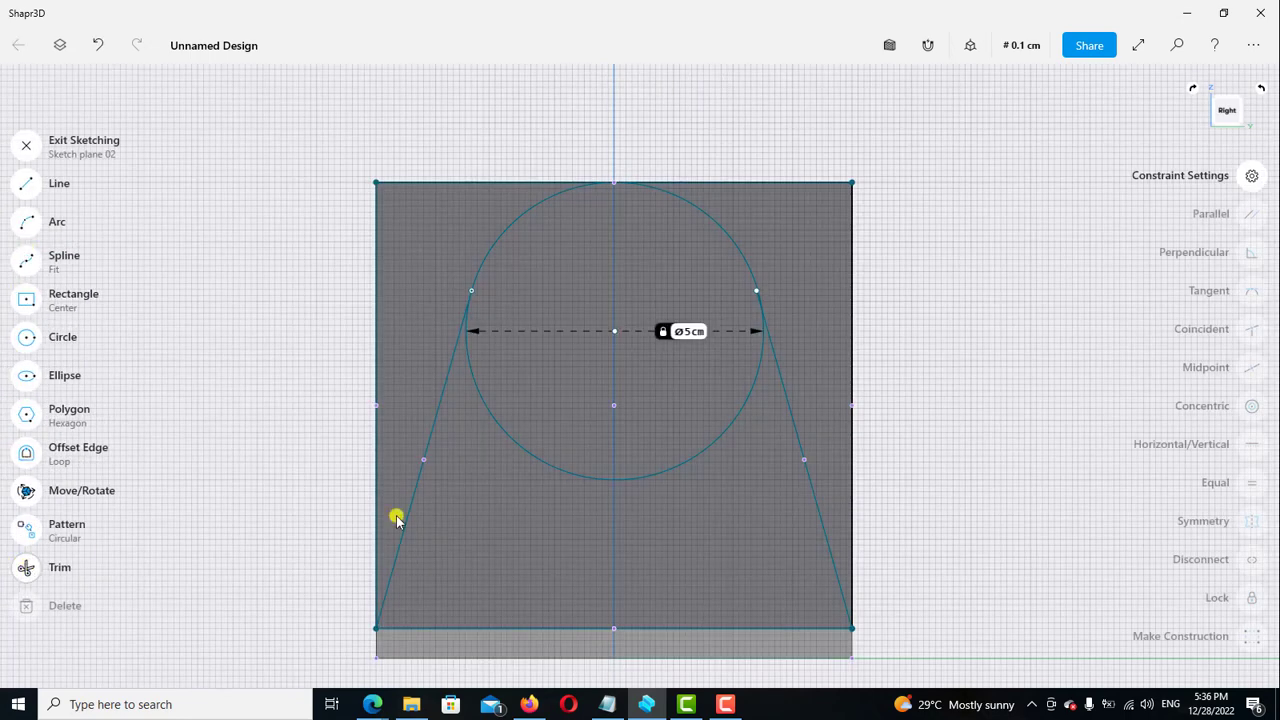
{"action": "key", "text": "t"}
{"action": "left_click", "coordinate": [687, 465]}
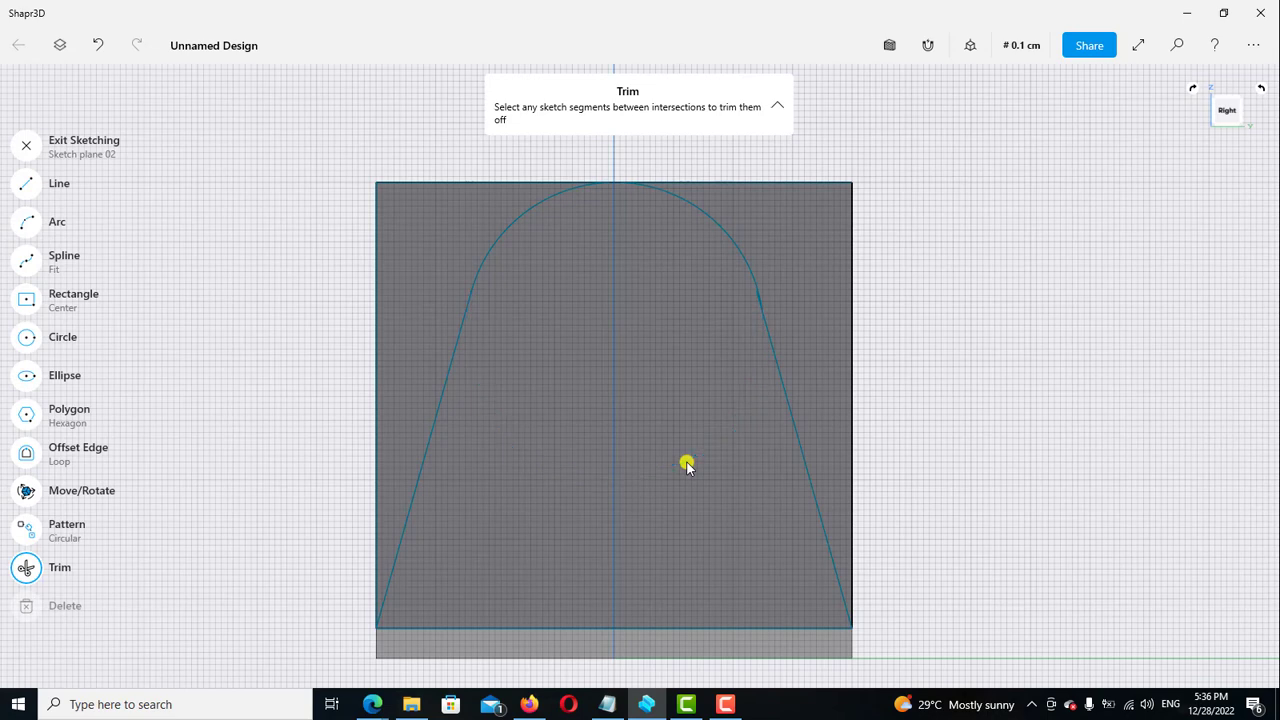
{"action": "left_click", "coordinate": [28, 147]}
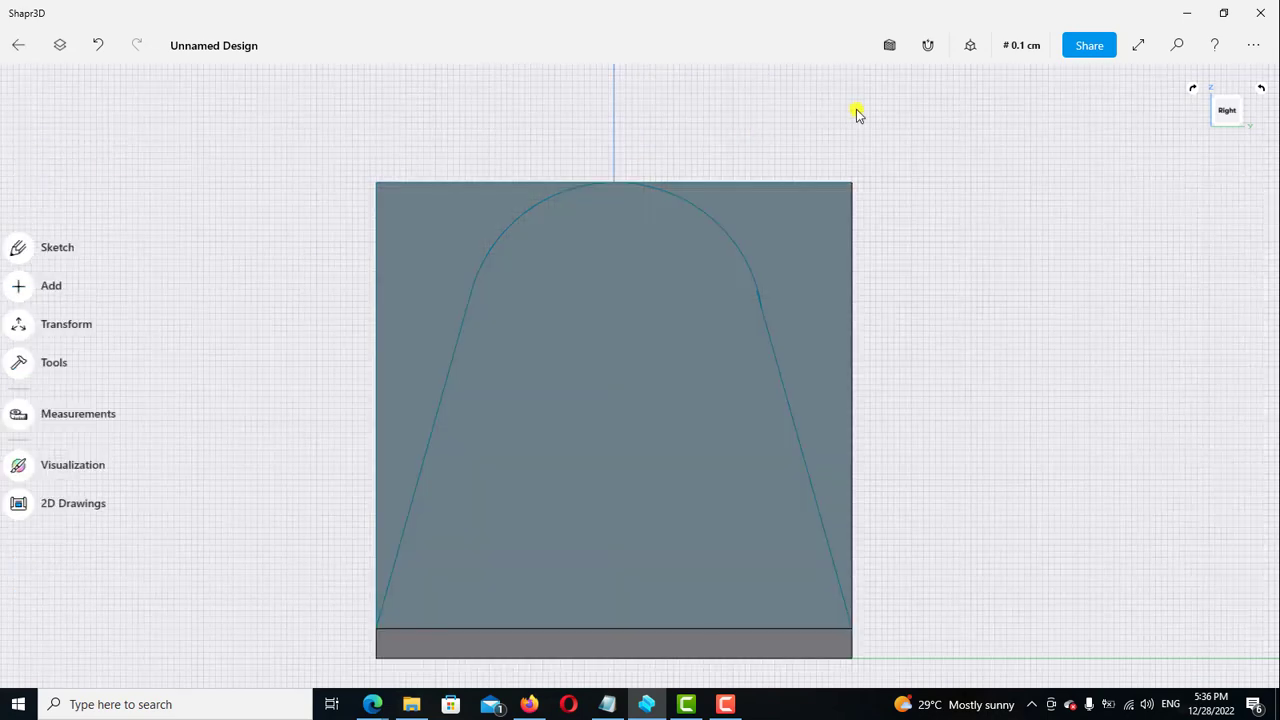
Extrude-cut the waste regions left and right of the arch out of the upright
{"action": "left_click", "coordinate": [970, 46]}
{"action": "left_click", "coordinate": [940, 129]}
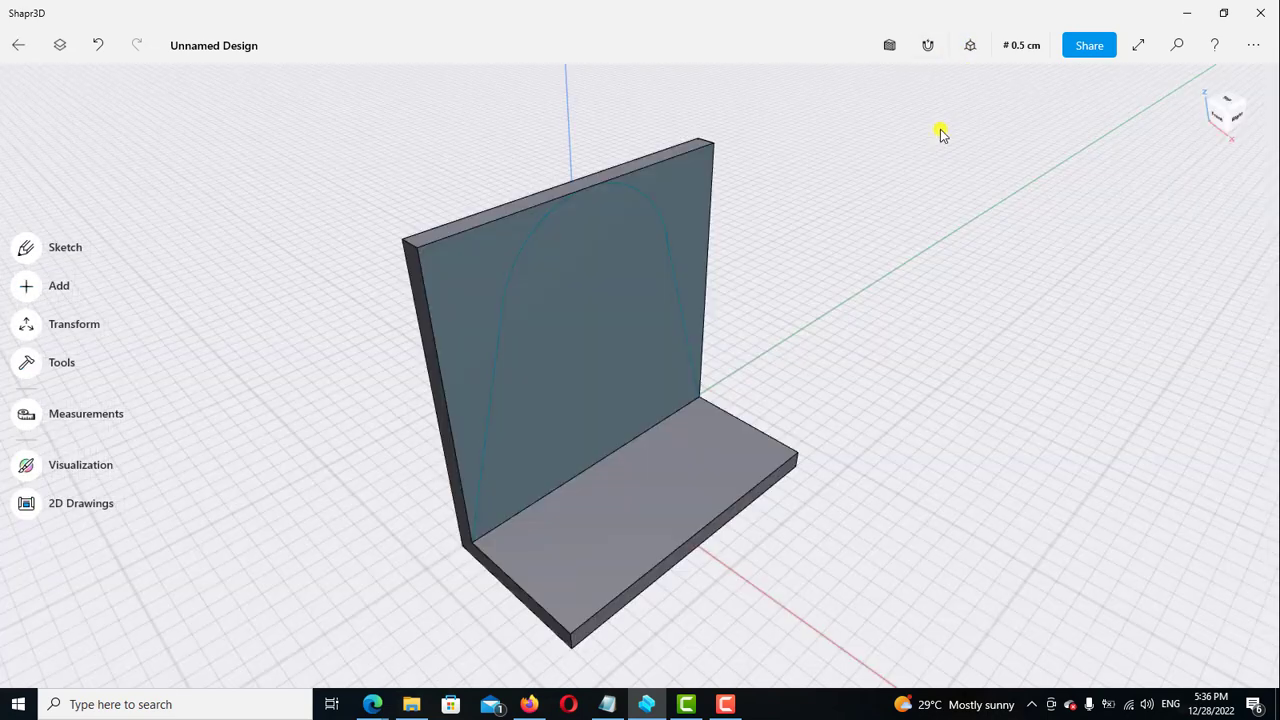
{"action": "left_click", "coordinate": [677, 200]}
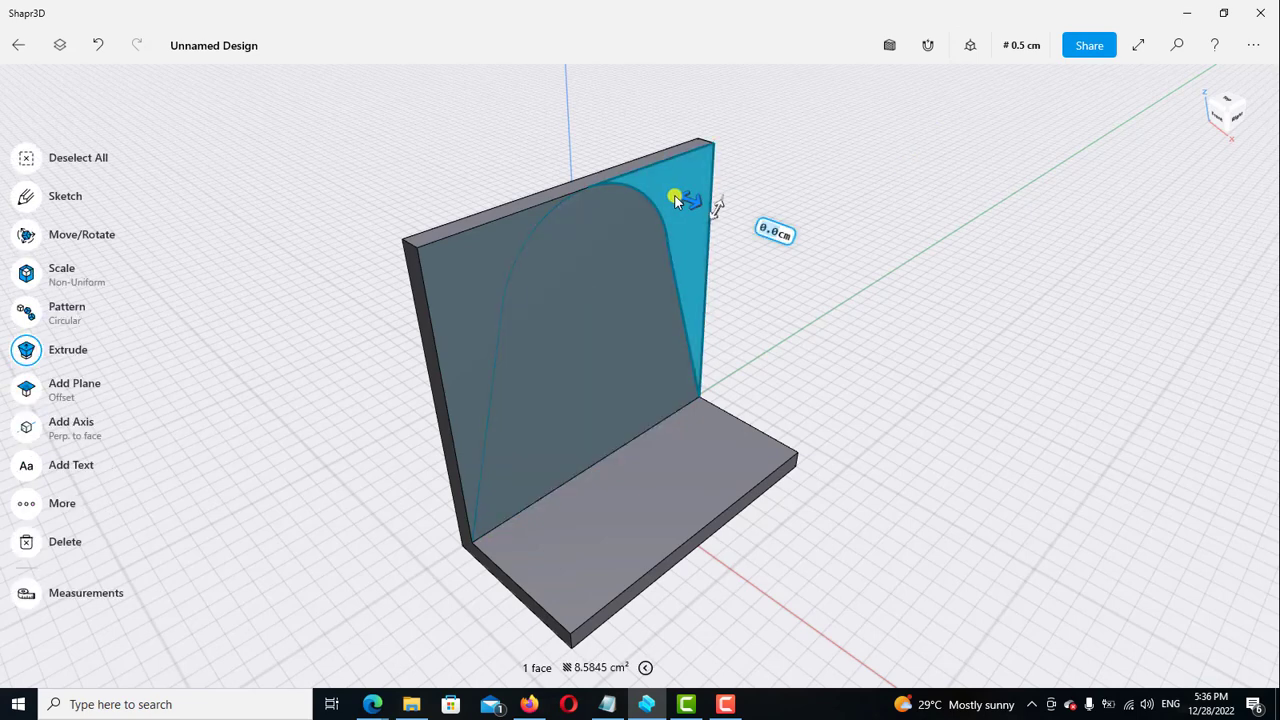
{"action": "left_click_drag", "start_coordinate": [594, 169], "coordinate": [478, 265]}
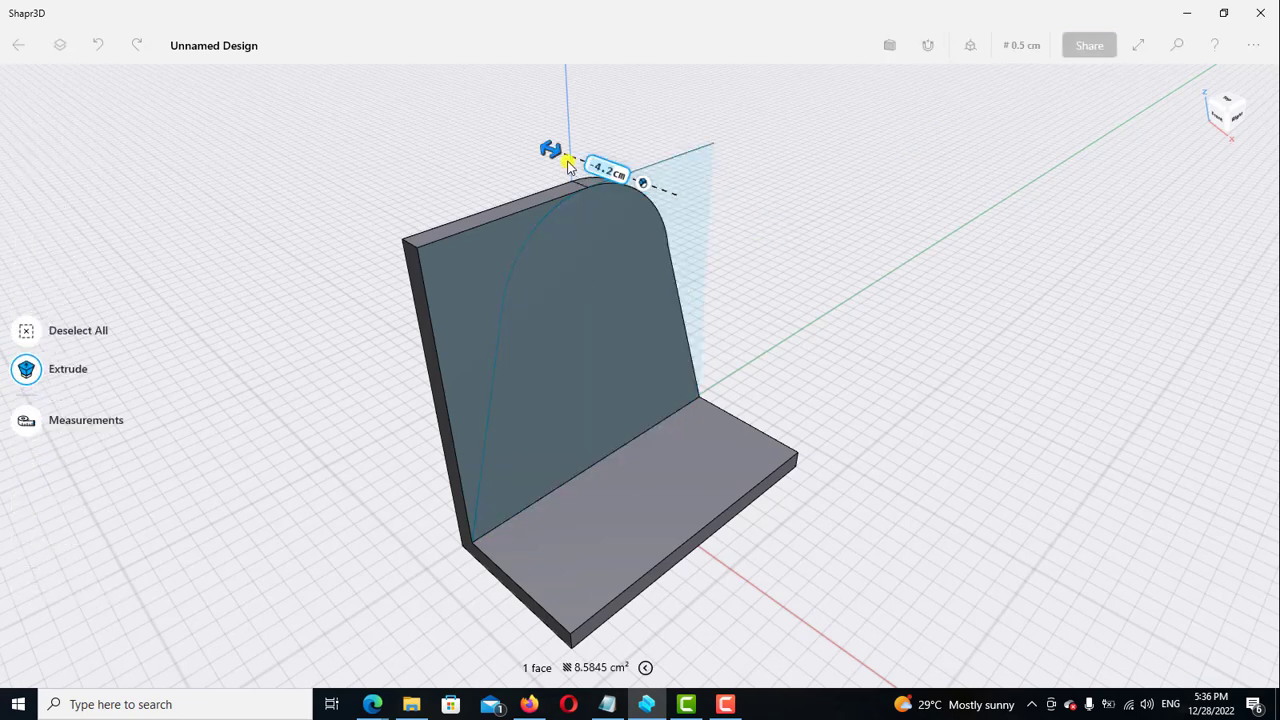
{"action": "left_click", "coordinate": [468, 270]}
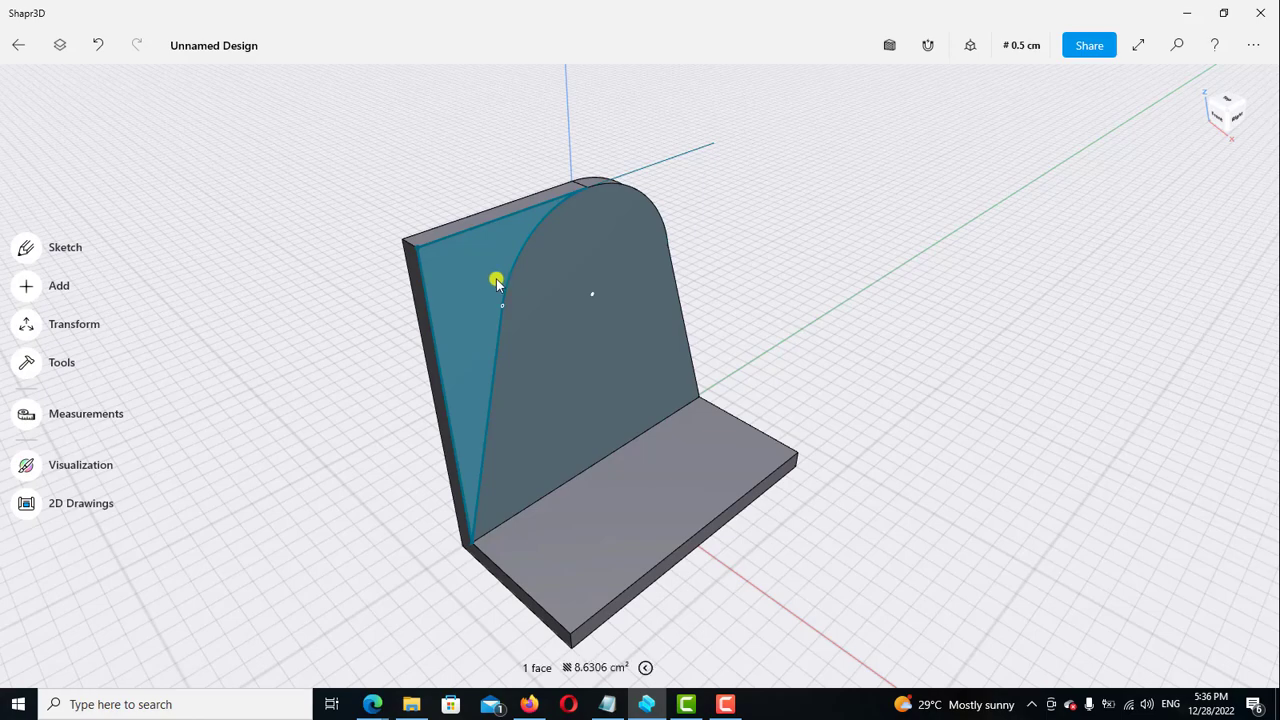
{"action": "left_click_drag", "start_coordinate": [474, 276], "coordinate": [388, 244]}
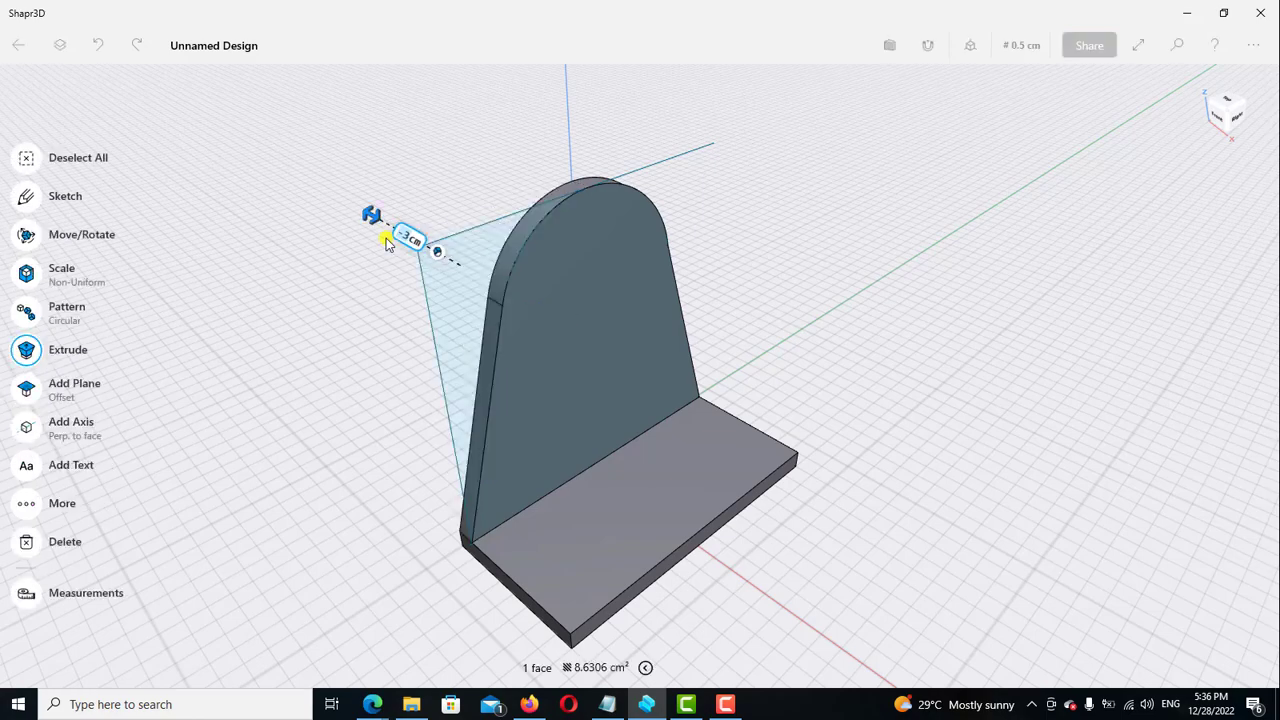
{"action": "left_click", "coordinate": [849, 259]}
{"action": "right_click_drag", "start_coordinate": [943, 351], "coordinate": [886, 314]}
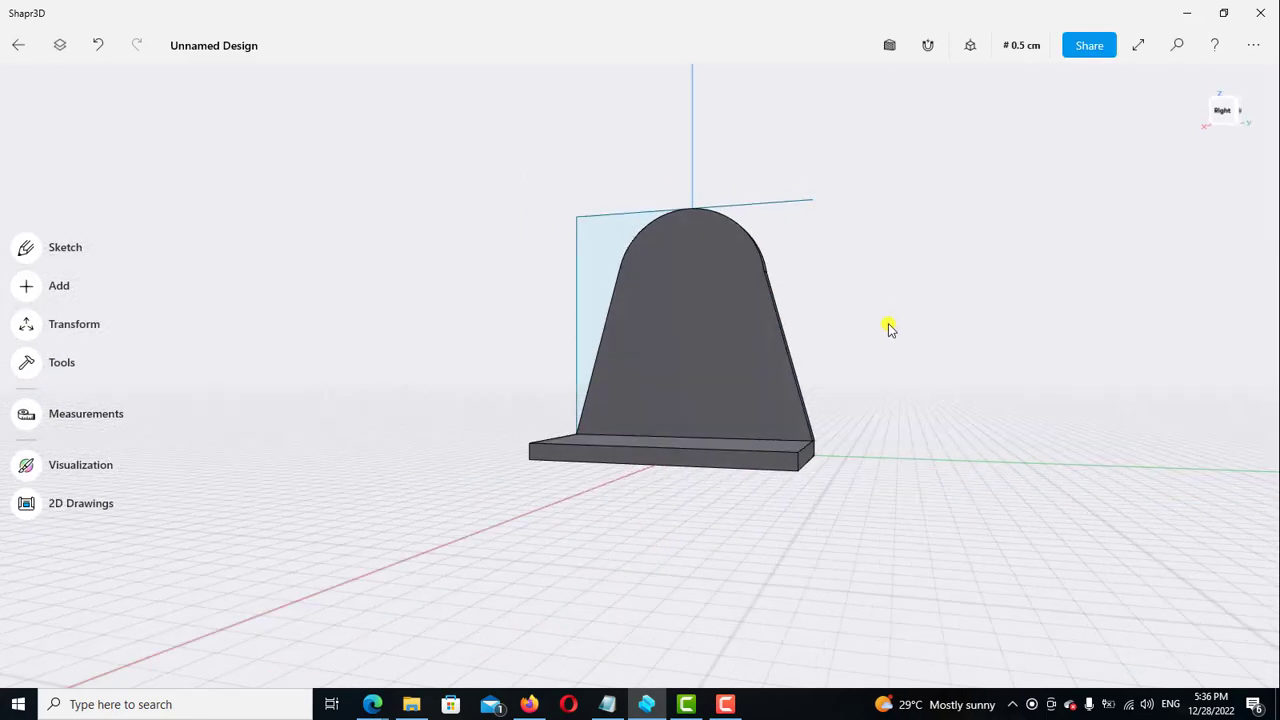
{"action": "right_click_drag", "start_coordinate": [915, 362], "coordinate": [631, 277]}
Delete Sketch plane 02 from the All Items list
{"action": "left_click", "coordinate": [60, 45]}
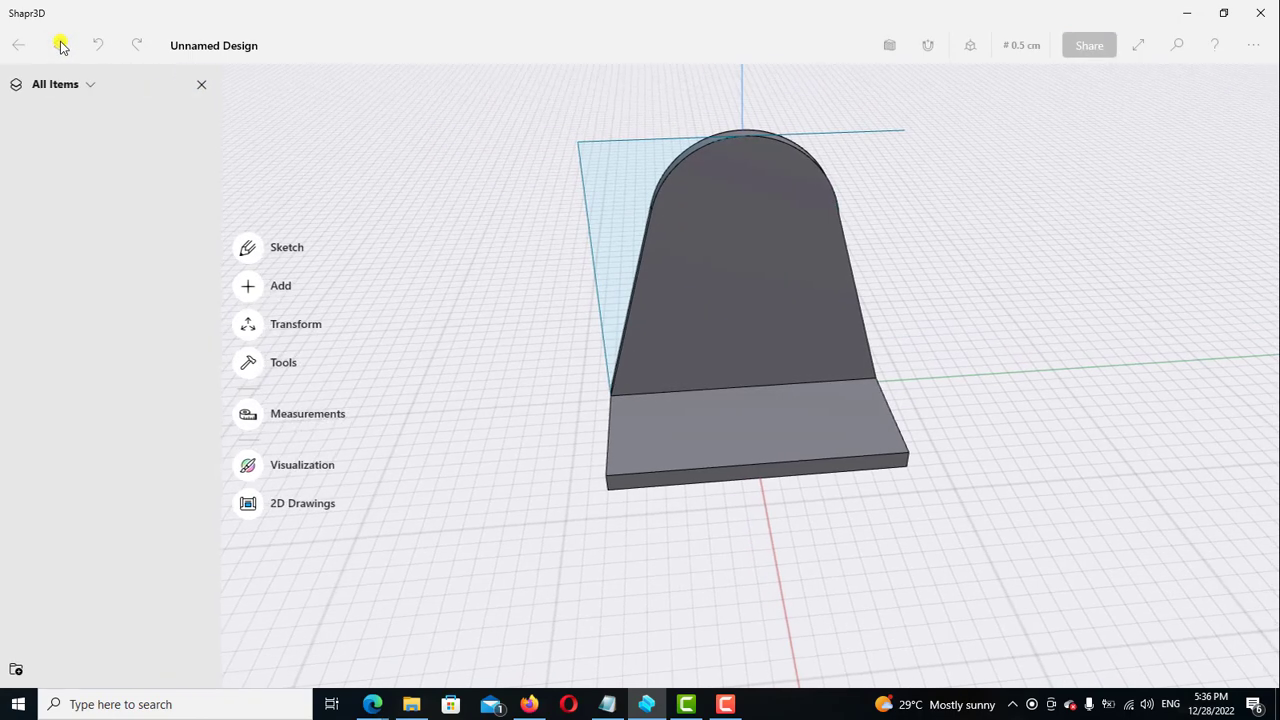
{"action": "left_click", "coordinate": [194, 126]}
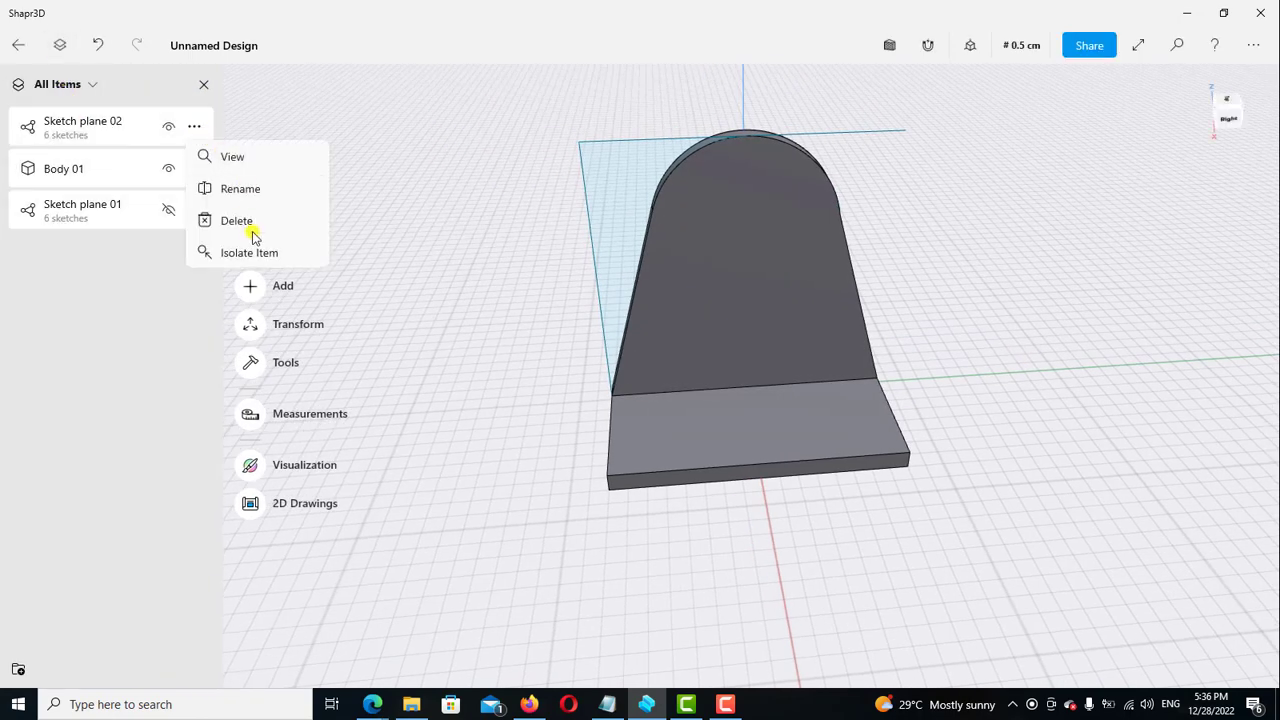
{"action": "left_click", "coordinate": [250, 221]}
{"action": "left_click", "coordinate": [204, 85]}
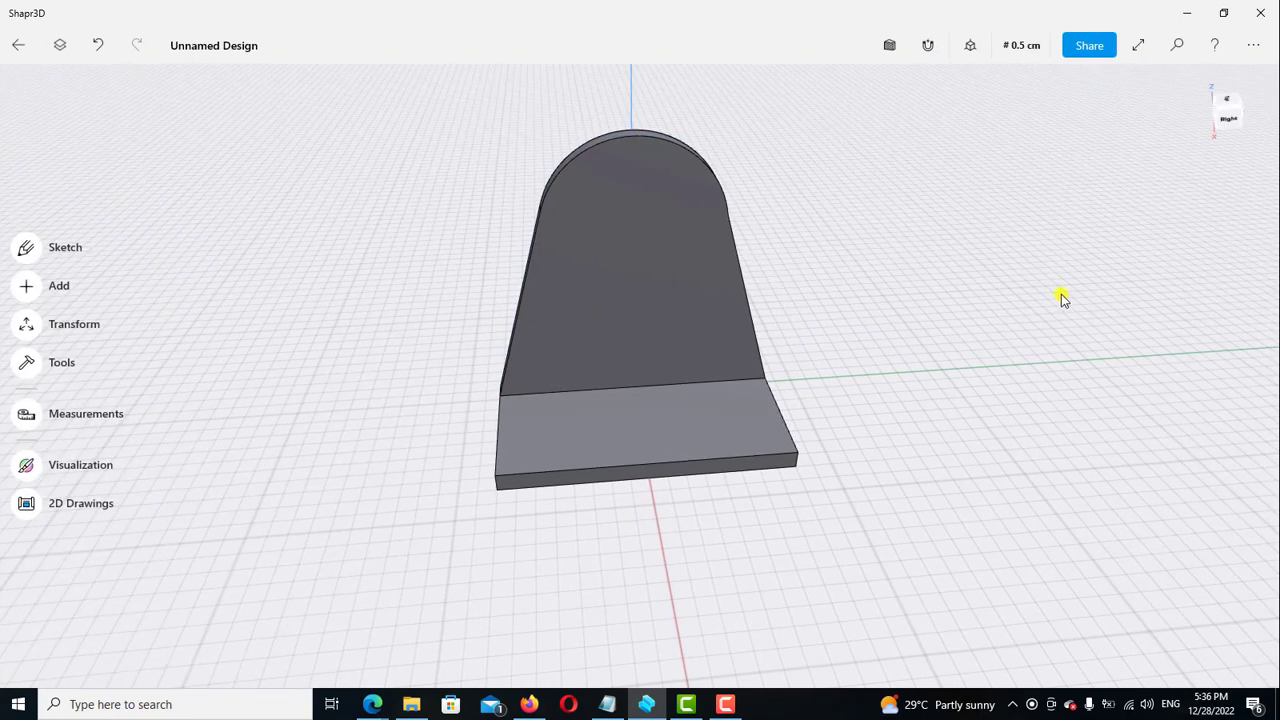
{"action": "right_click_drag", "start_coordinate": [1068, 325], "coordinate": [1066, 291]}
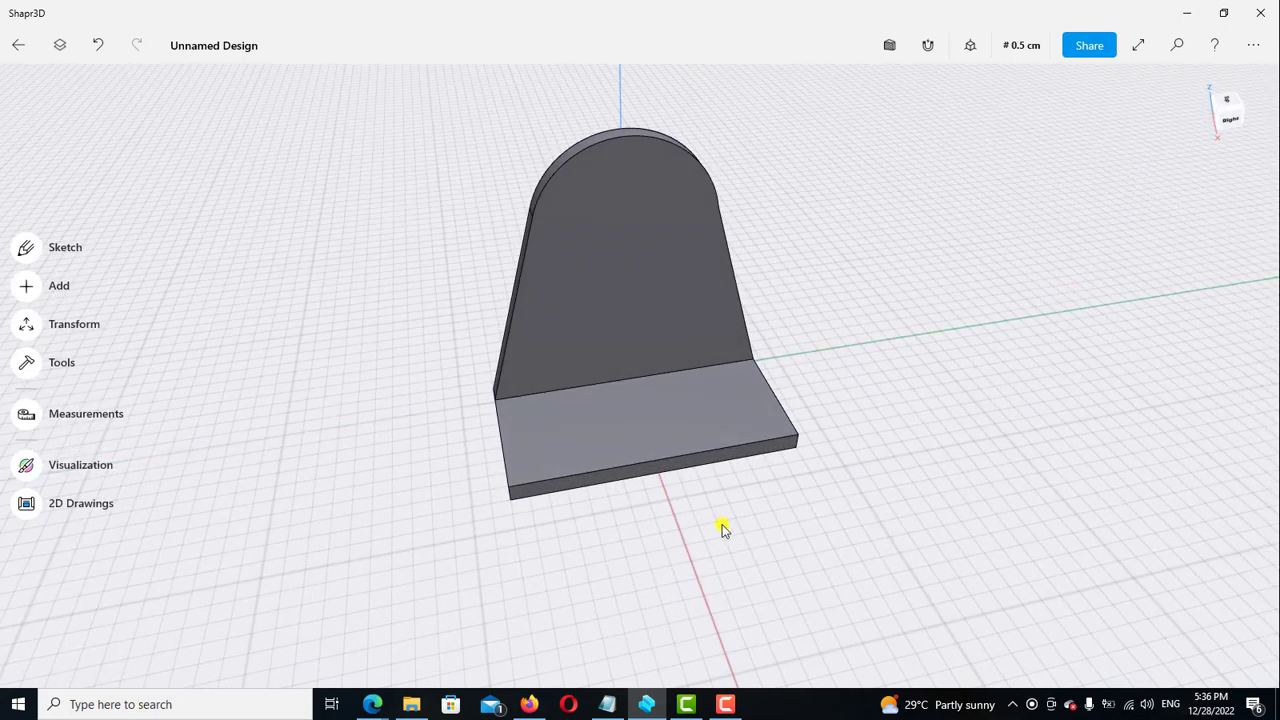
Chamfer the base plate's first front corner edge by 0.42 cm
{"action": "mouse_move", "coordinate": [724, 530]}
{"action": "right_mouse_down"}
{"action": "mouse_move", "coordinate": [774, 514]}
{"action": "mouse_move", "coordinate": [651, 569]}
{"action": "mouse_move", "coordinate": [565, 650]}
{"action": "right_mouse_up"}
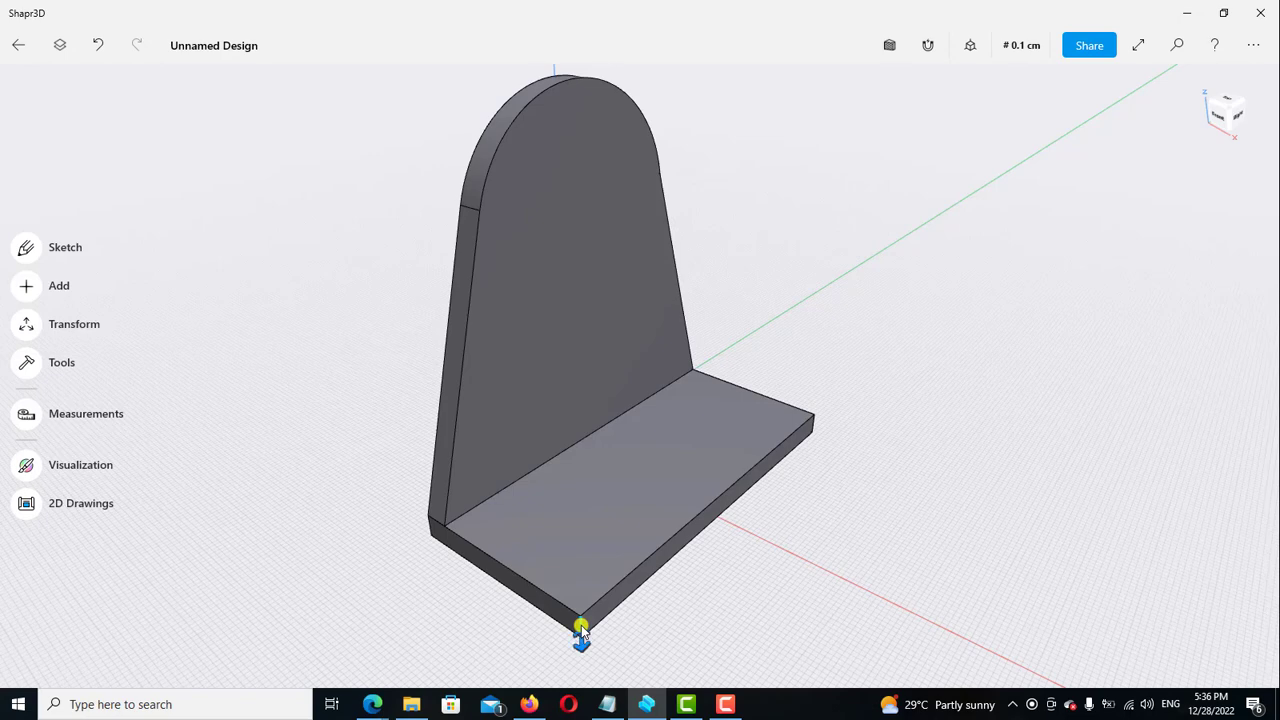
{"action": "left_click", "coordinate": [581, 628]}
{"action": "left_click_drag", "start_coordinate": [581, 632], "coordinate": [608, 612]}
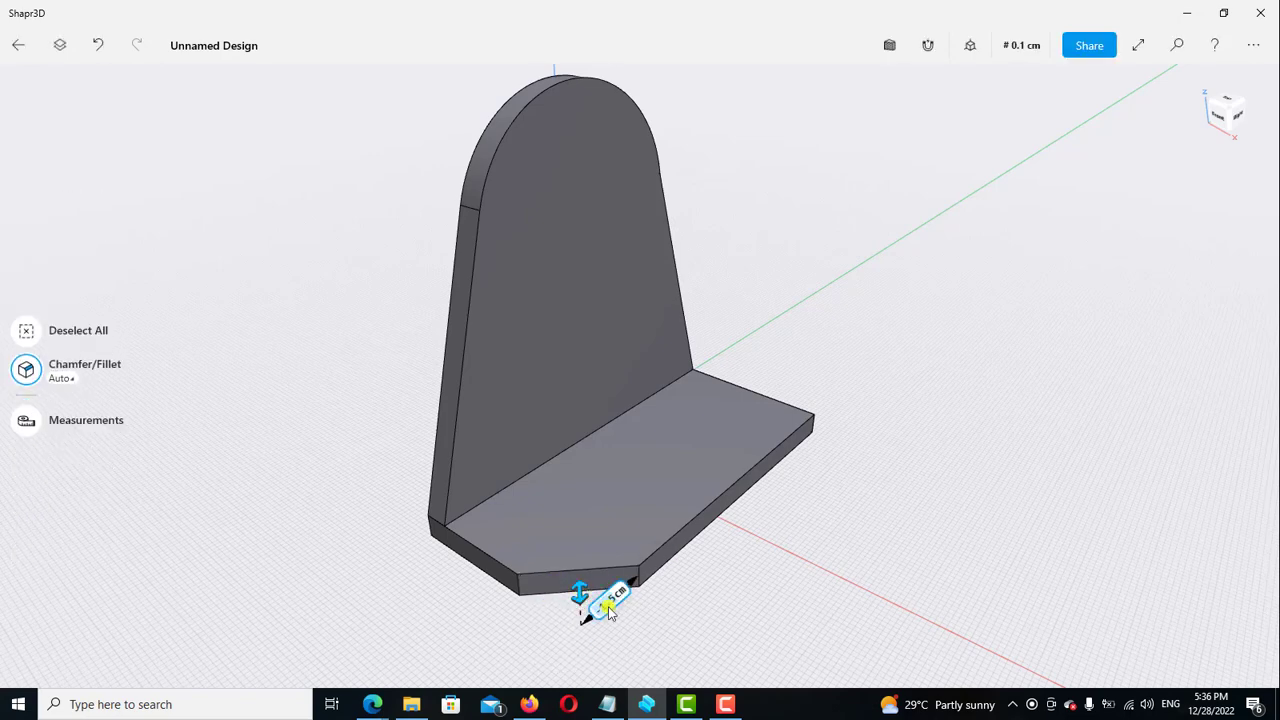
{"action": "left_click", "coordinate": [608, 612]}
{"action": "left_click", "coordinate": [569, 655]}
{"action": "left_click", "coordinate": [629, 655]}
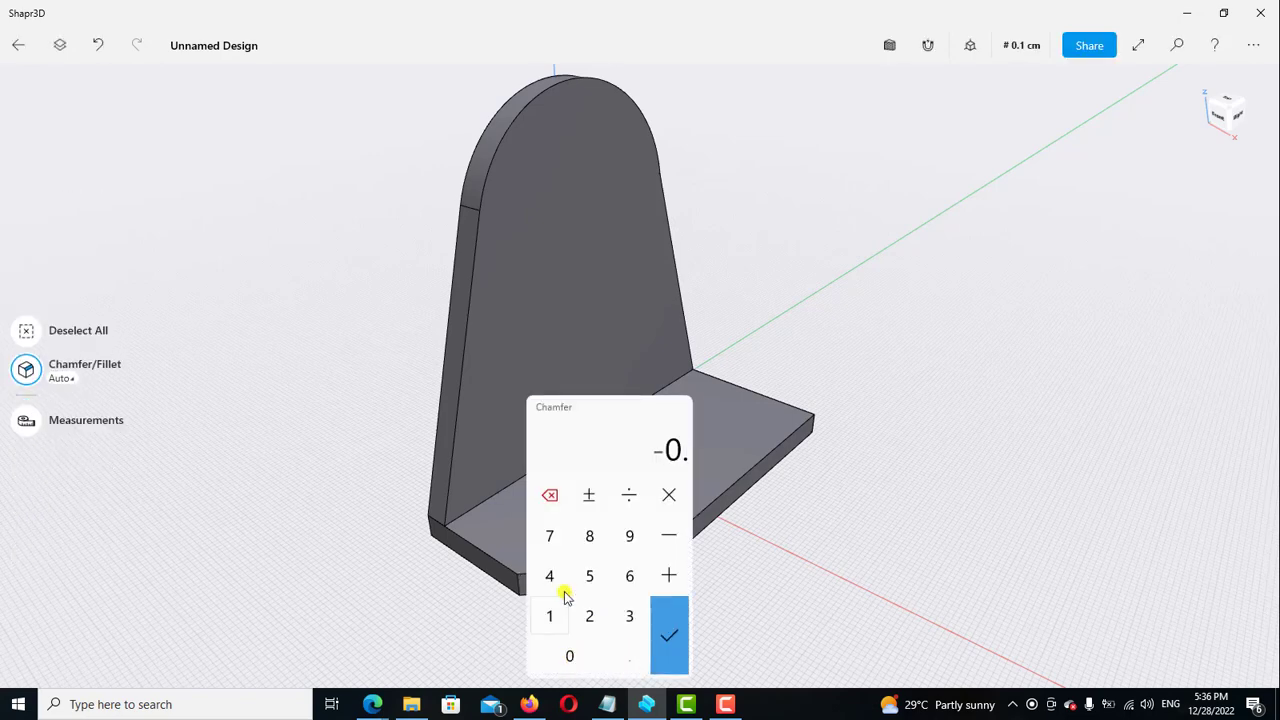
{"action": "left_click", "coordinate": [549, 576]}
{"action": "left_click", "coordinate": [589, 615]}
{"action": "left_click", "coordinate": [668, 632]}
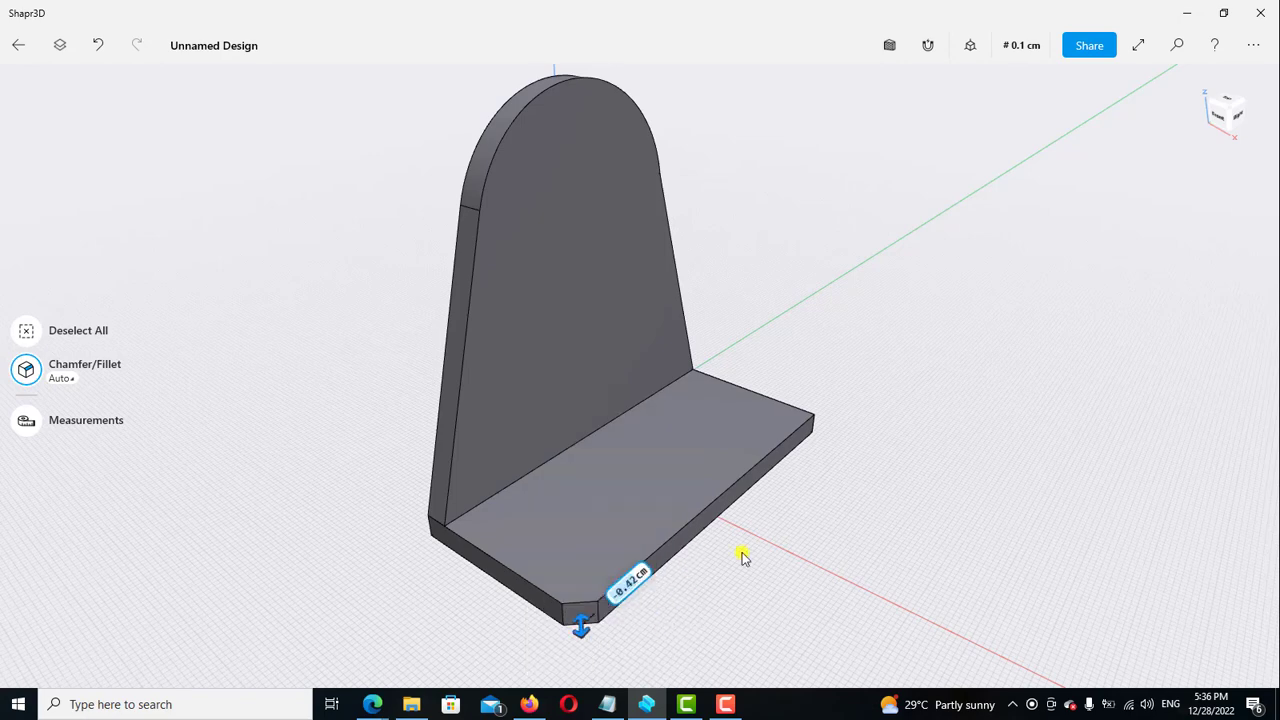
{"action": "left_click", "coordinate": [903, 494]}
Chamfer the other front corner edge of the base by 0.42 cm
{"action": "mouse_move", "coordinate": [923, 431]}
{"action": "right_mouse_down"}
{"action": "mouse_move", "coordinate": [886, 440]}
{"action": "mouse_move", "coordinate": [940, 535]}
{"action": "mouse_move", "coordinate": [771, 638]}
{"action": "right_mouse_up"}
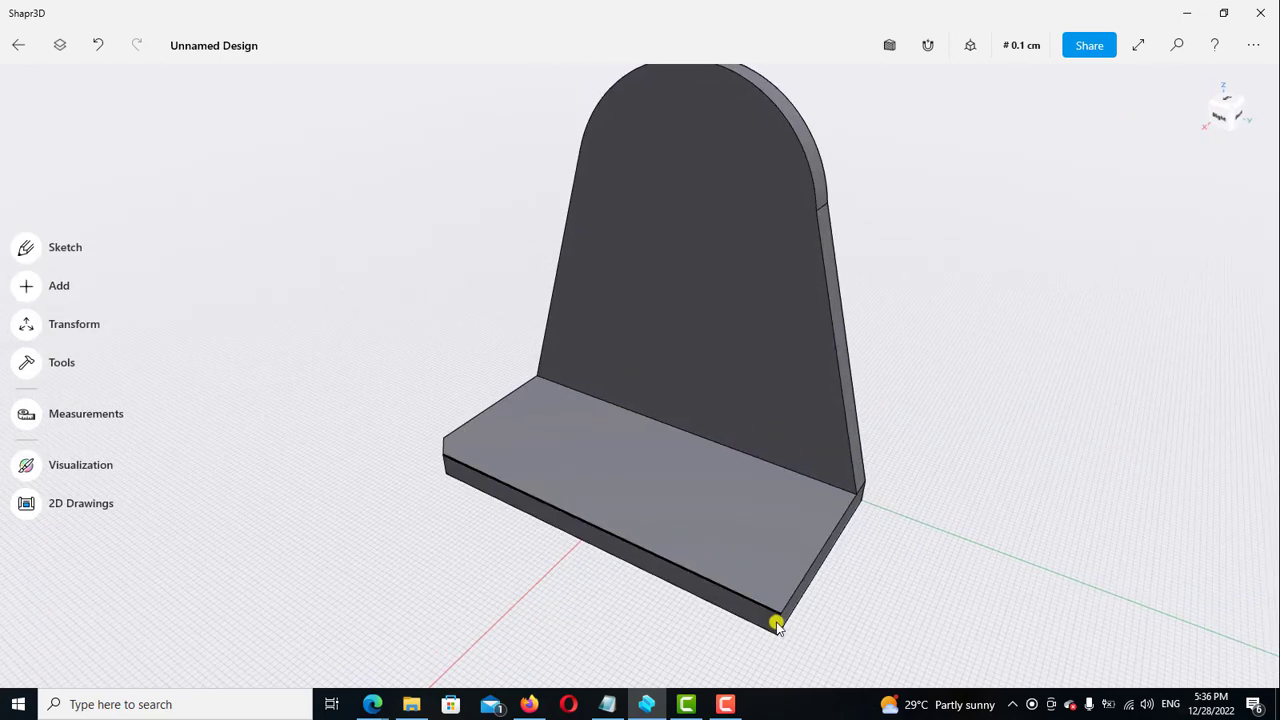
{"action": "left_click", "coordinate": [779, 625]}
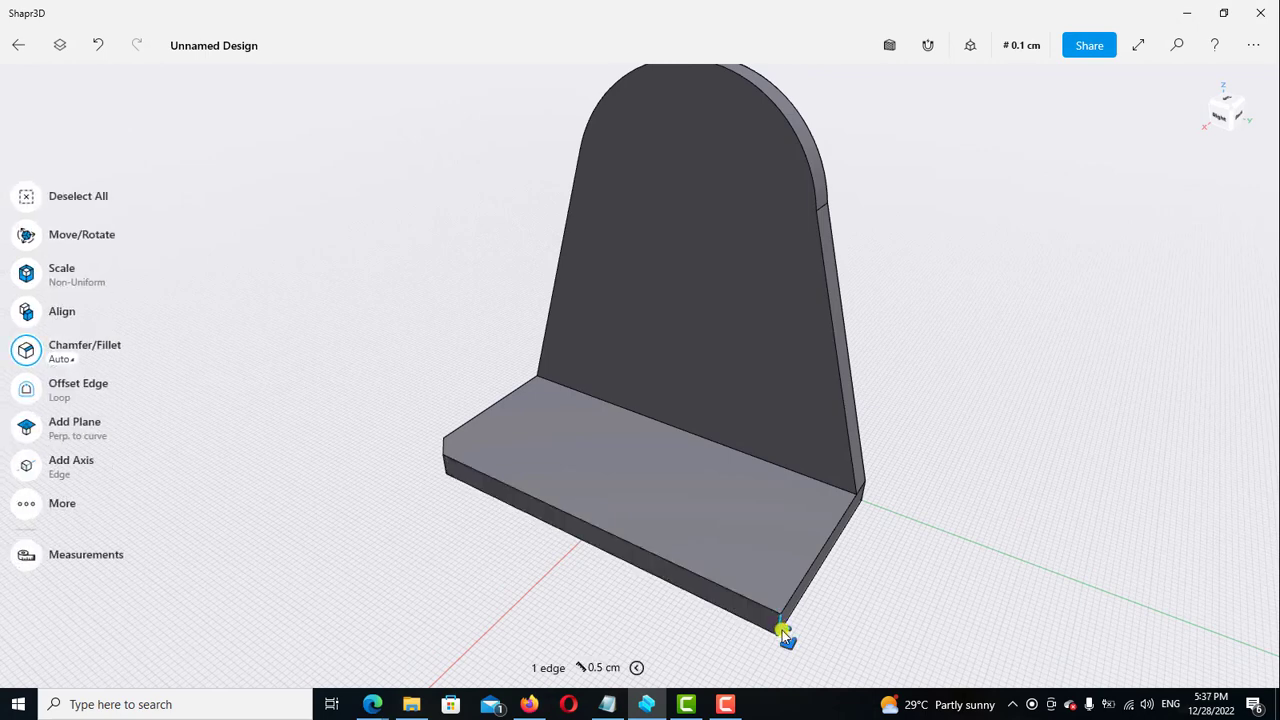
{"action": "left_click_drag", "start_coordinate": [781, 628], "coordinate": [768, 598]}
{"action": "left_click", "coordinate": [686, 578]}
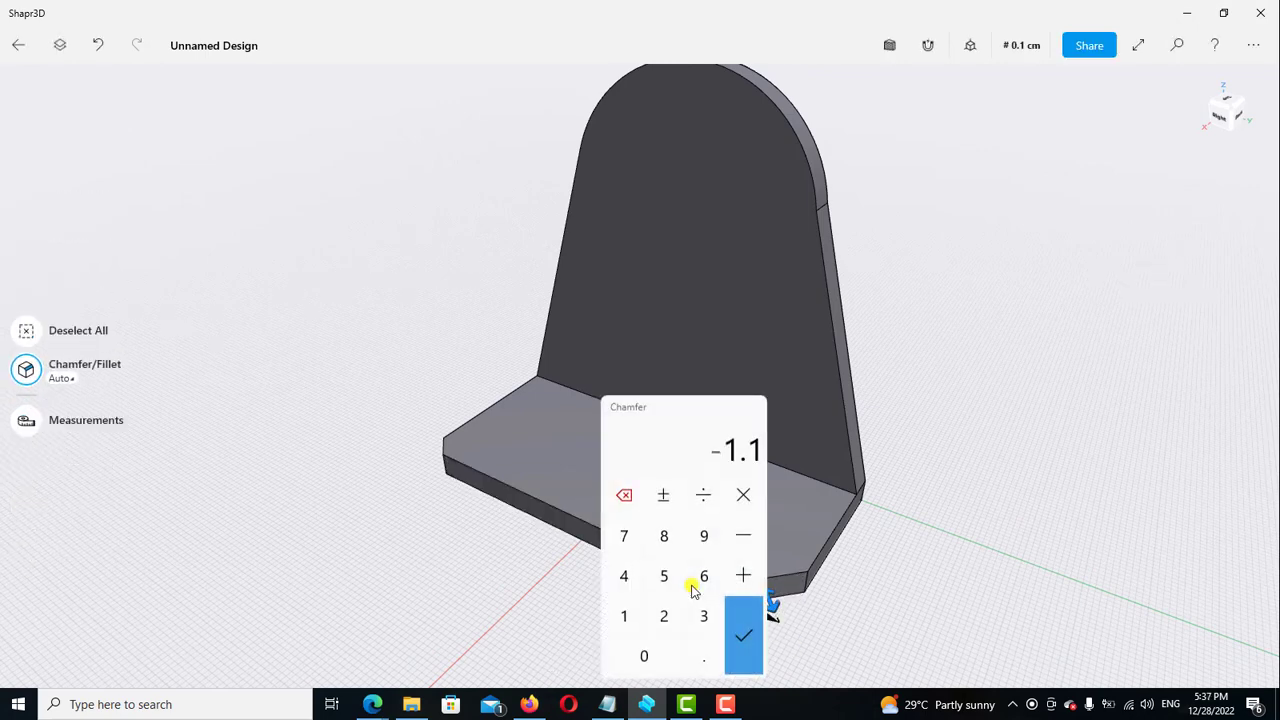
{"action": "left_click", "coordinate": [645, 656]}
{"action": "left_click", "coordinate": [704, 658]}
{"action": "left_click", "coordinate": [623, 575]}
{"action": "left_click", "coordinate": [663, 615]}
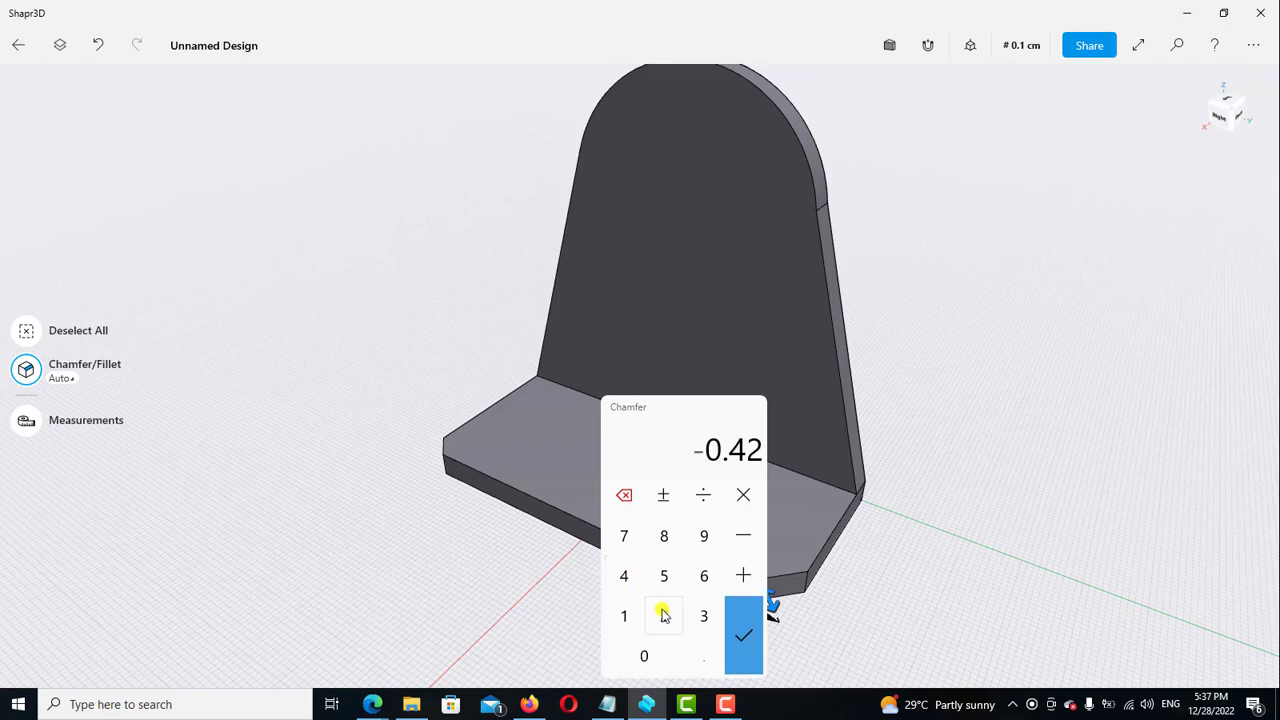
{"action": "left_click", "coordinate": [745, 638]}
Start a sketch on the base's bottom face and draw a 1 cm diameter circle
{"action": "left_click", "coordinate": [950, 560]}
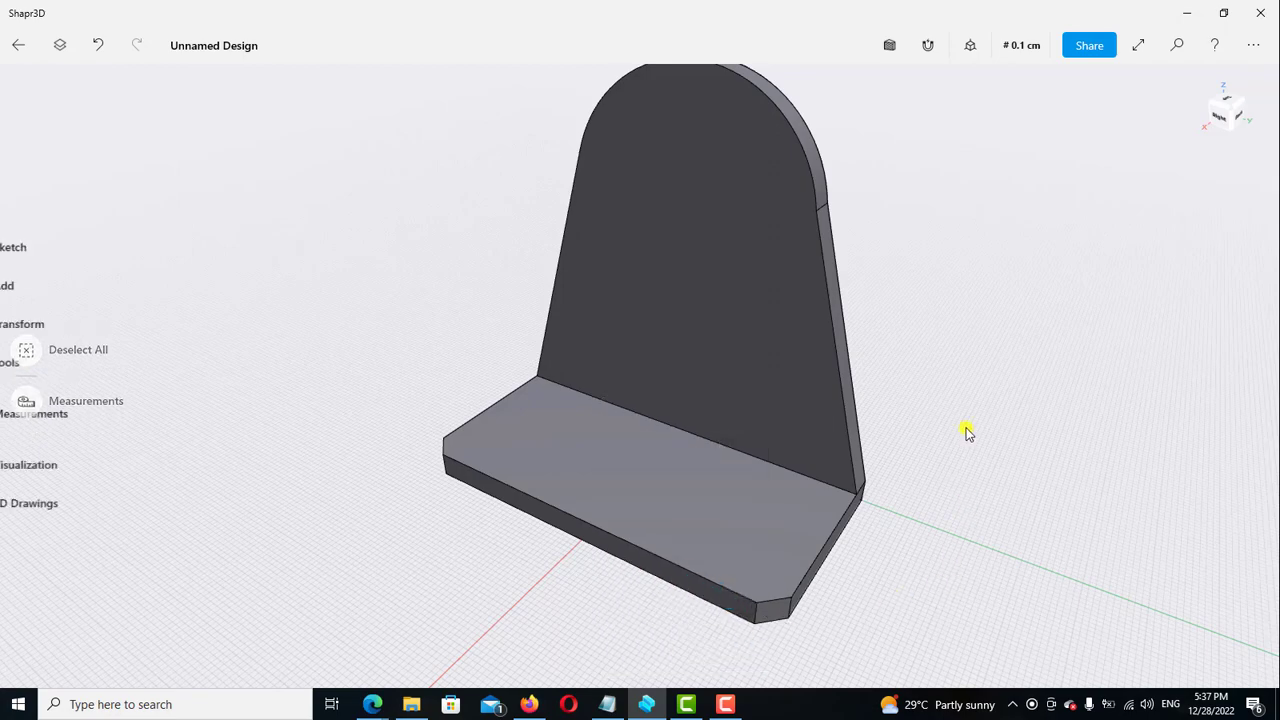
{"action": "mouse_move", "coordinate": [966, 431]}
{"action": "right_mouse_down"}
{"action": "mouse_move", "coordinate": [1040, 374]}
{"action": "mouse_move", "coordinate": [643, 563]}
{"action": "mouse_move", "coordinate": [623, 450]}
{"action": "right_mouse_up"}
{"action": "double_click", "coordinate": [623, 450]}
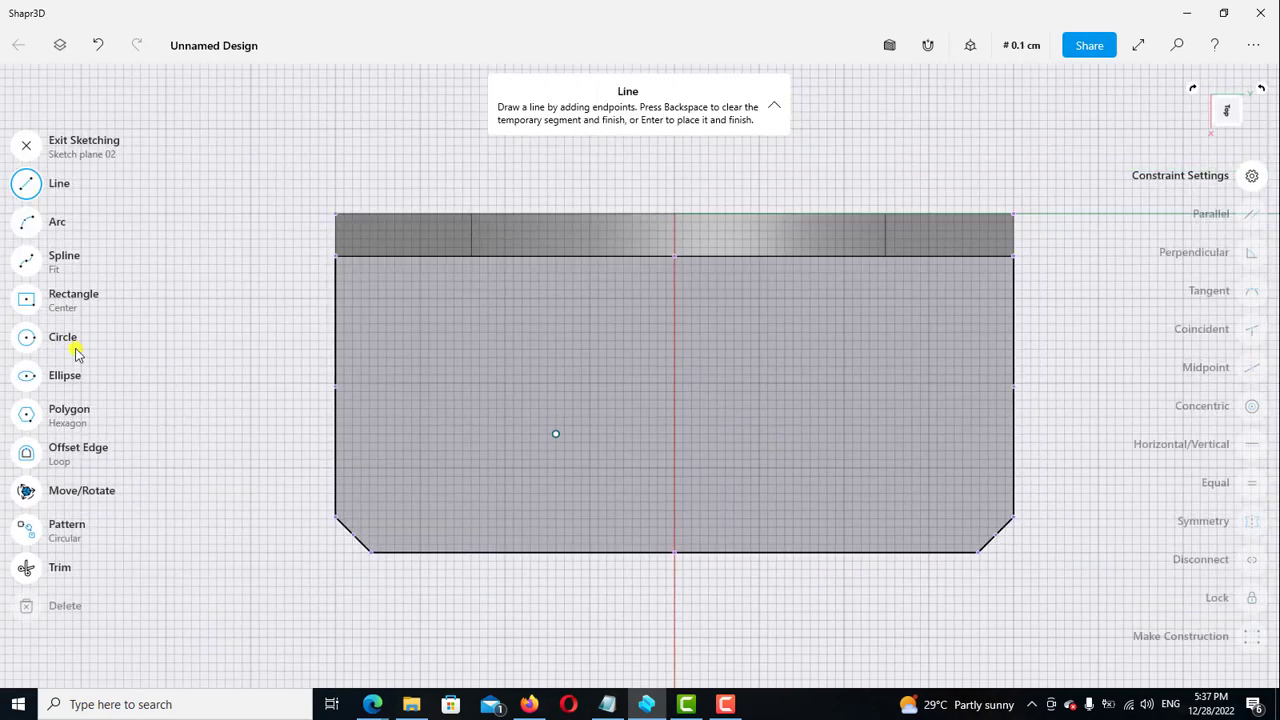
{"action": "left_click", "coordinate": [26, 340]}
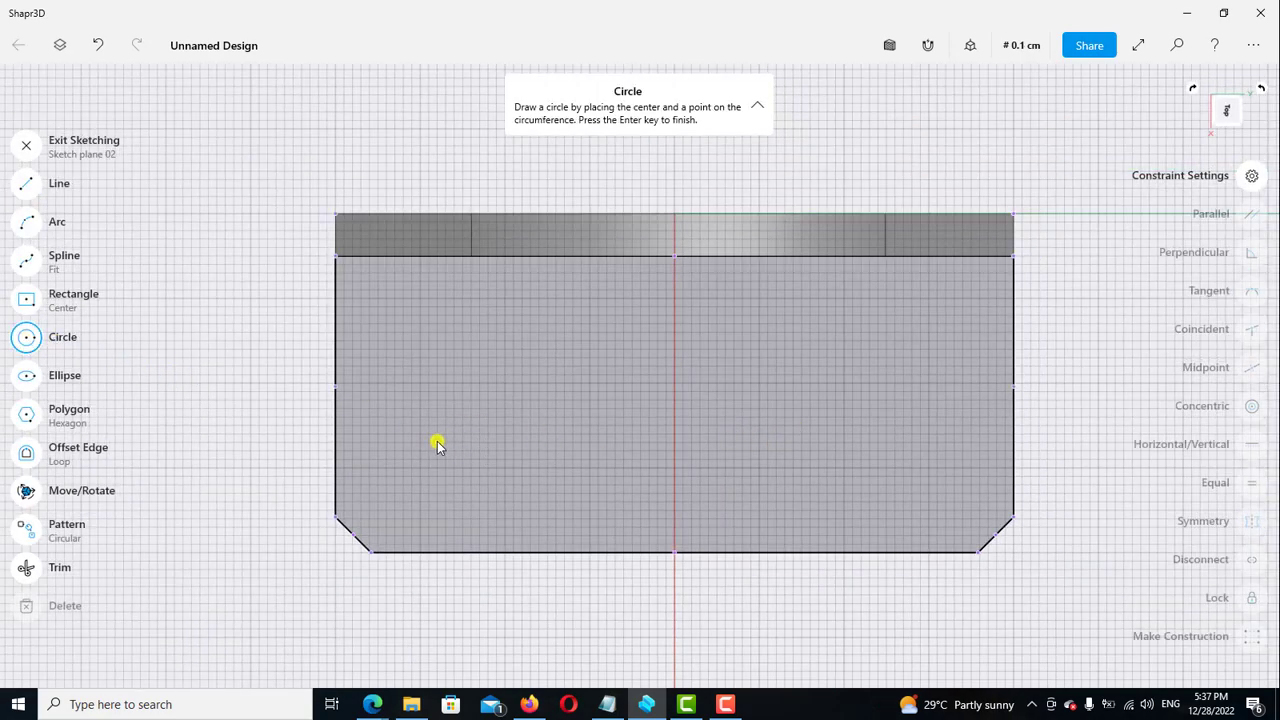
{"action": "left_click", "coordinate": [437, 442]}
{"action": "type", "text": "1"}
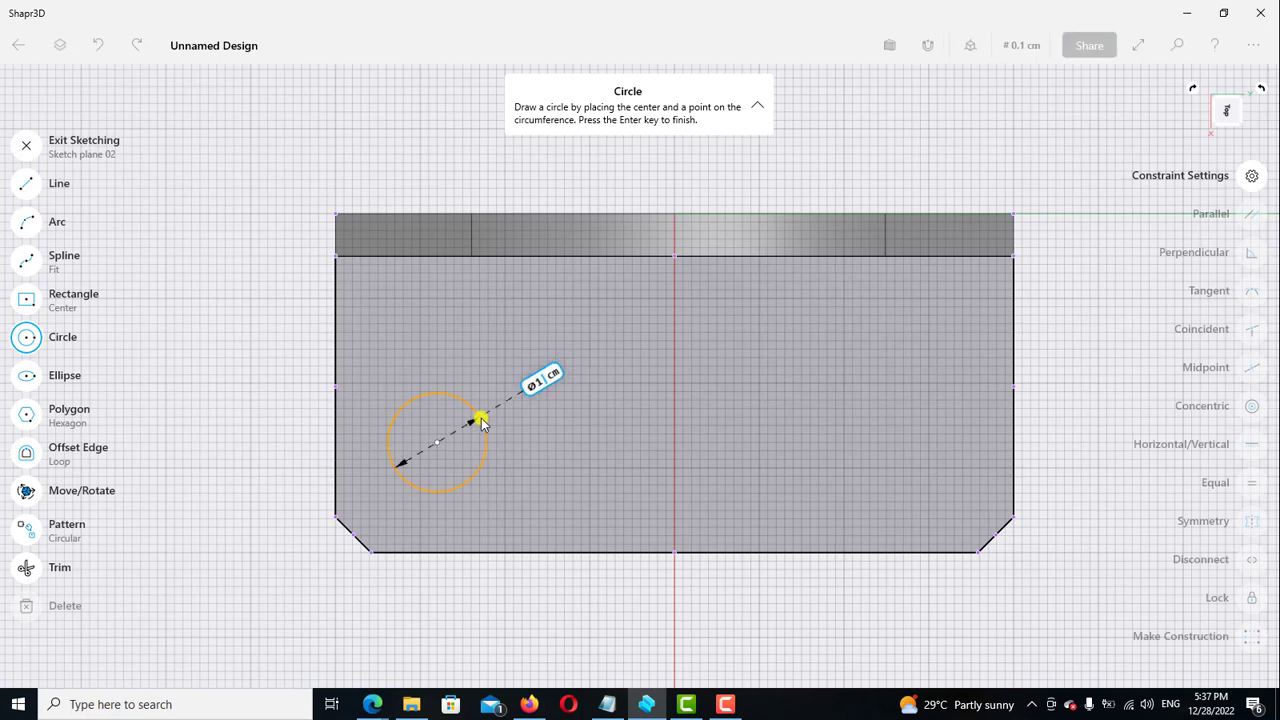
{"action": "key", "text": "Return"}
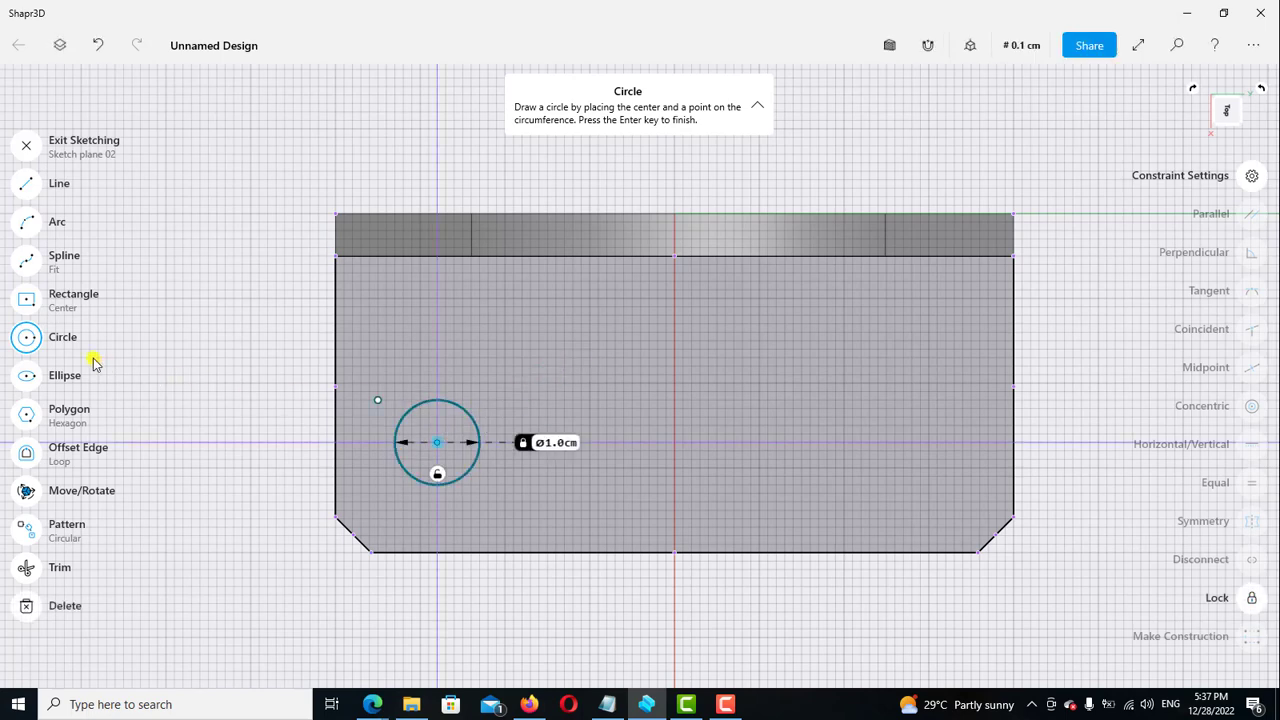
{"action": "left_click", "coordinate": [70, 345]}
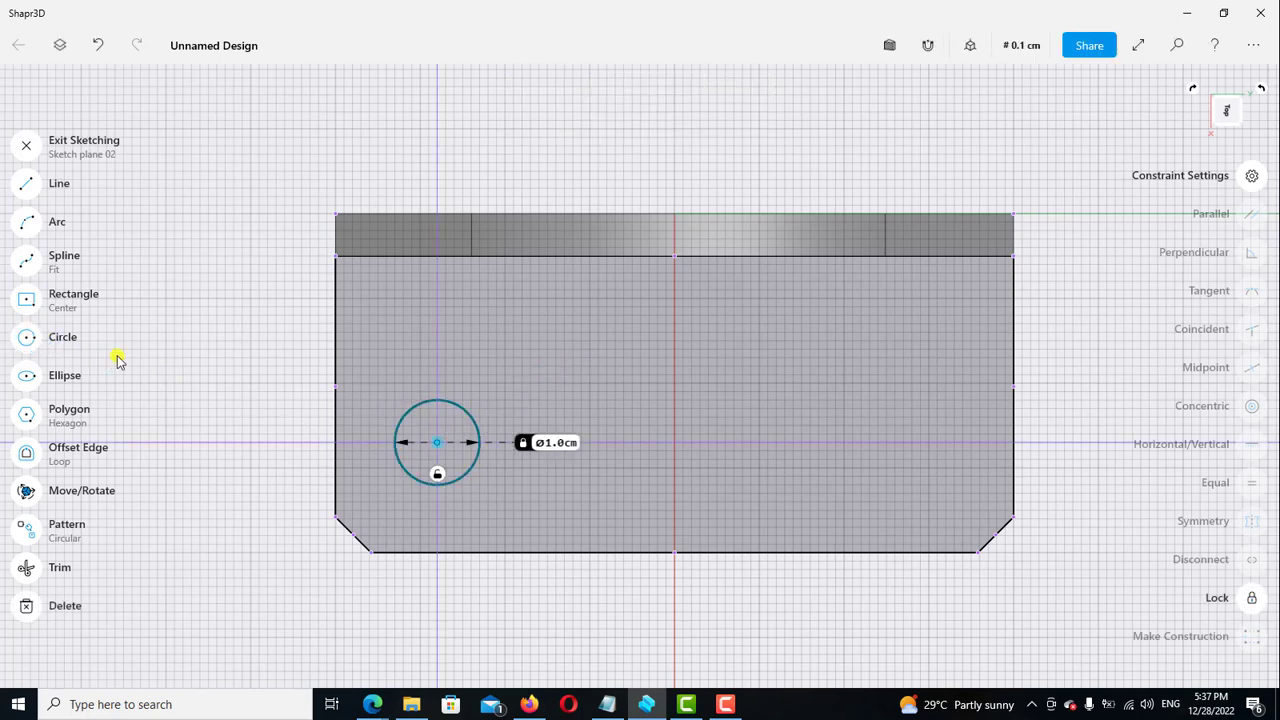
Dimension the circle centre 1.5 cm from the base's left edge
{"action": "left_click", "coordinate": [337, 440]}
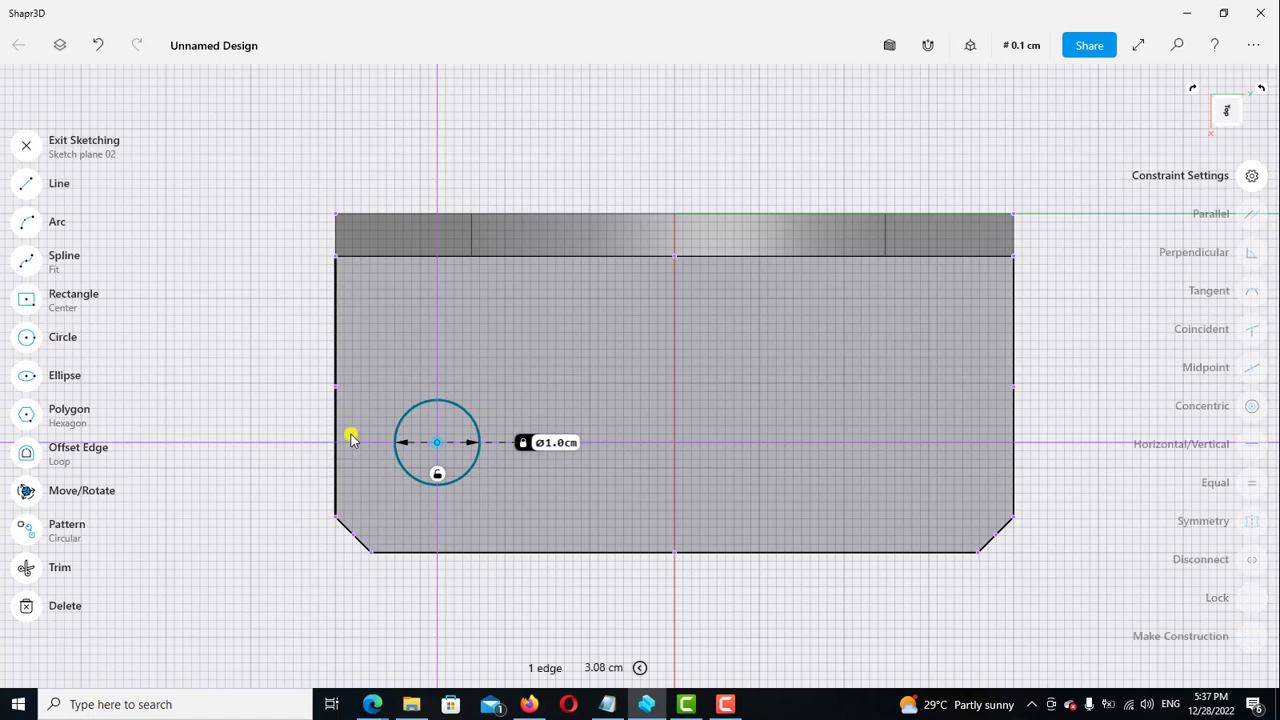
{"action": "left_click", "coordinate": [436, 442]}
{"action": "left_click", "coordinate": [385, 488]}
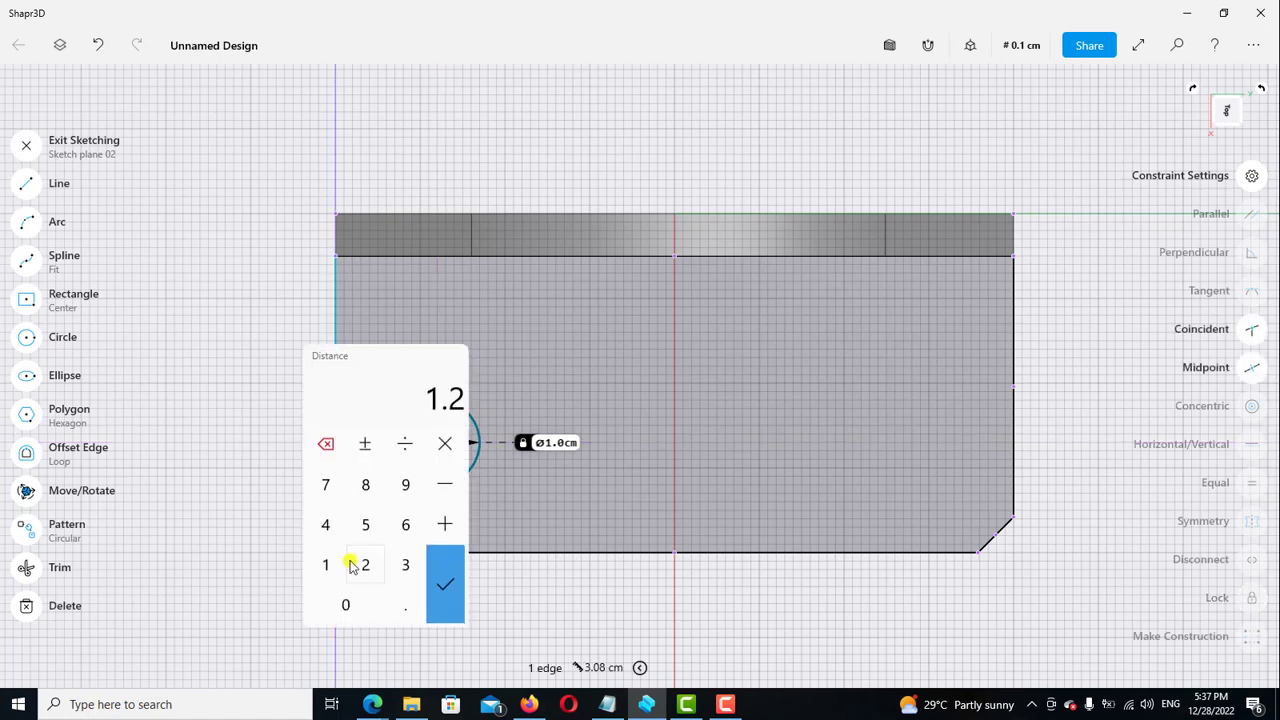
{"action": "left_click", "coordinate": [325, 565]}
{"action": "left_click", "coordinate": [405, 605]}
{"action": "left_click", "coordinate": [369, 525]}
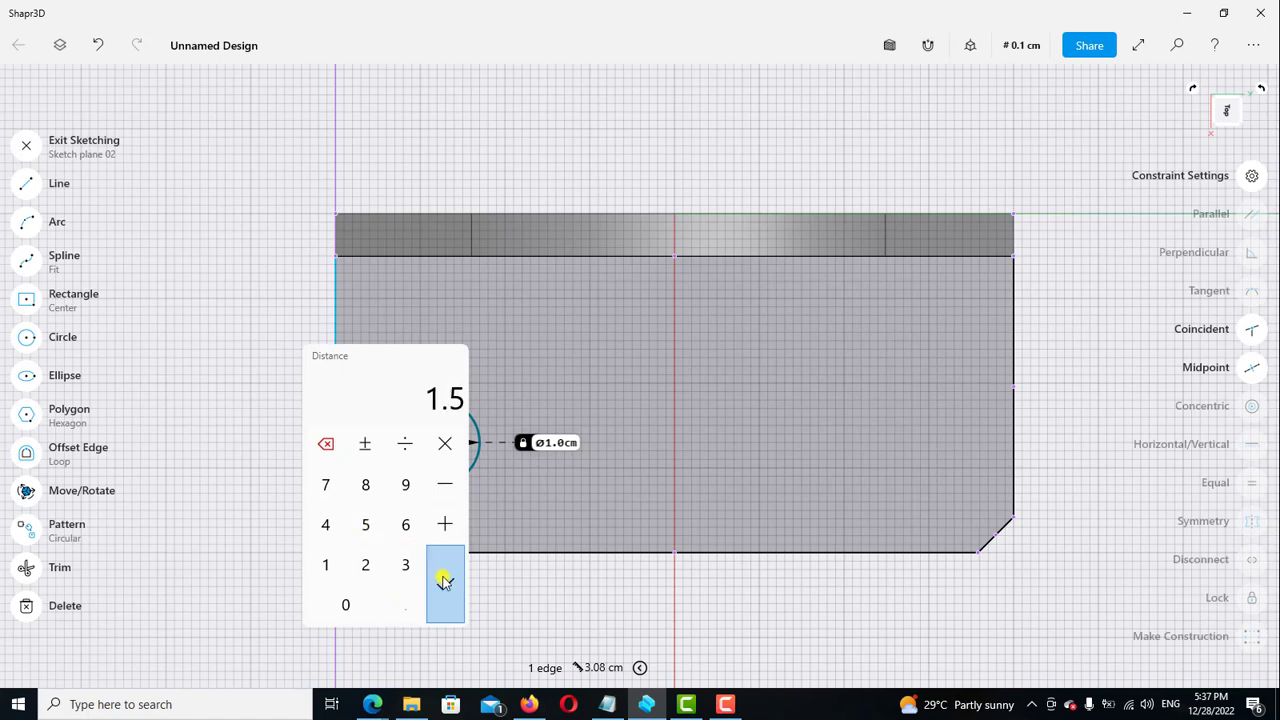
{"action": "left_click", "coordinate": [445, 582]}
Dimension the circle centre 1.5 cm from the base's bottom edge
{"action": "left_click", "coordinate": [463, 443]}
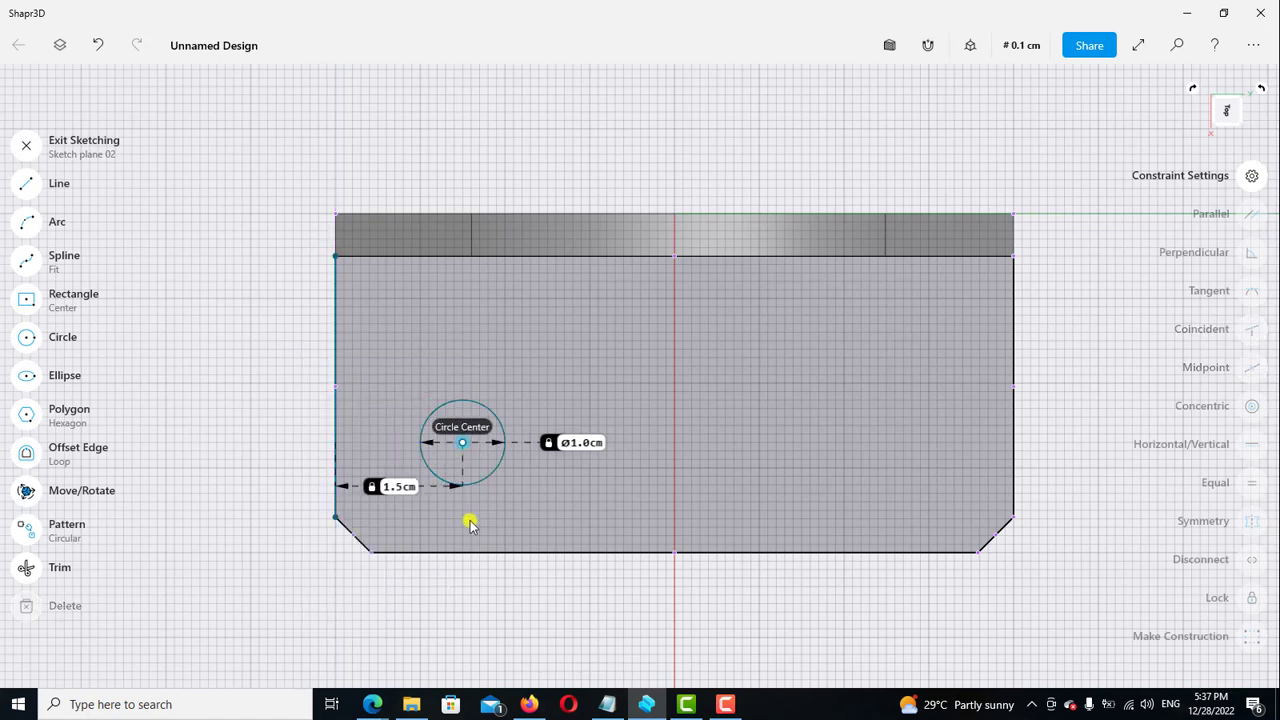
{"action": "left_click", "coordinate": [470, 552]}
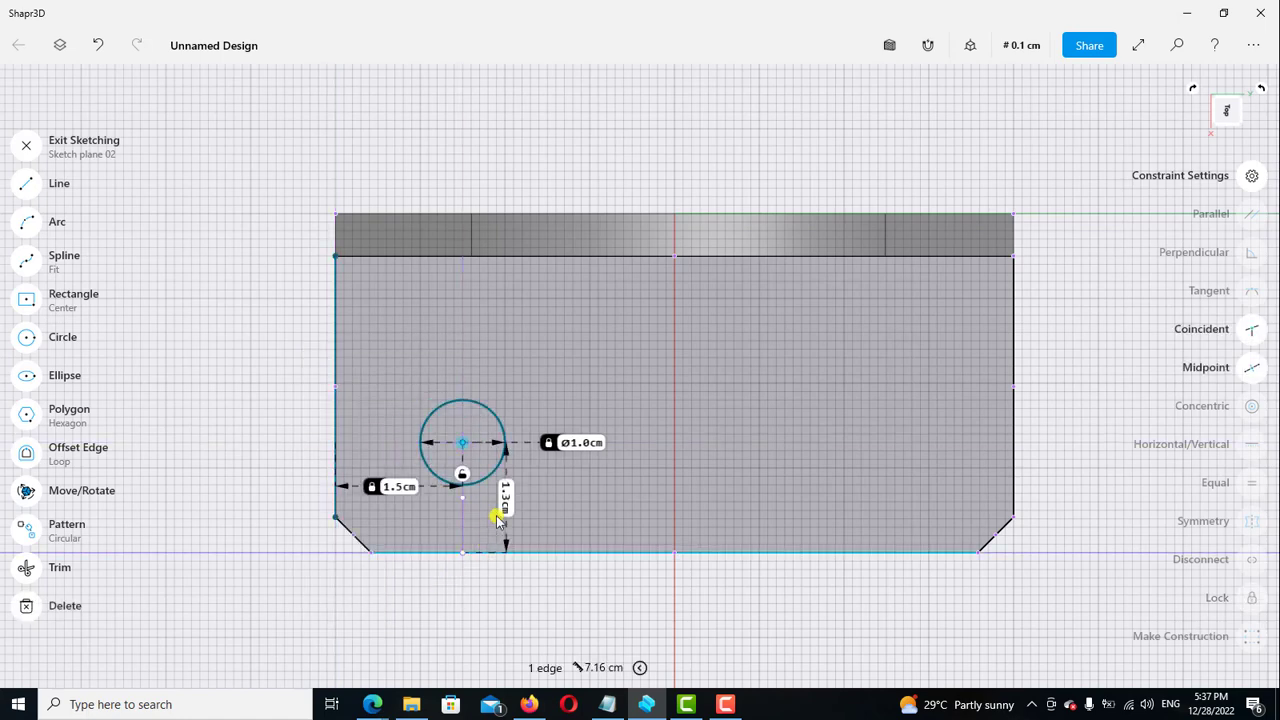
{"action": "left_click", "coordinate": [505, 495]}
{"action": "left_click", "coordinate": [446, 576]}
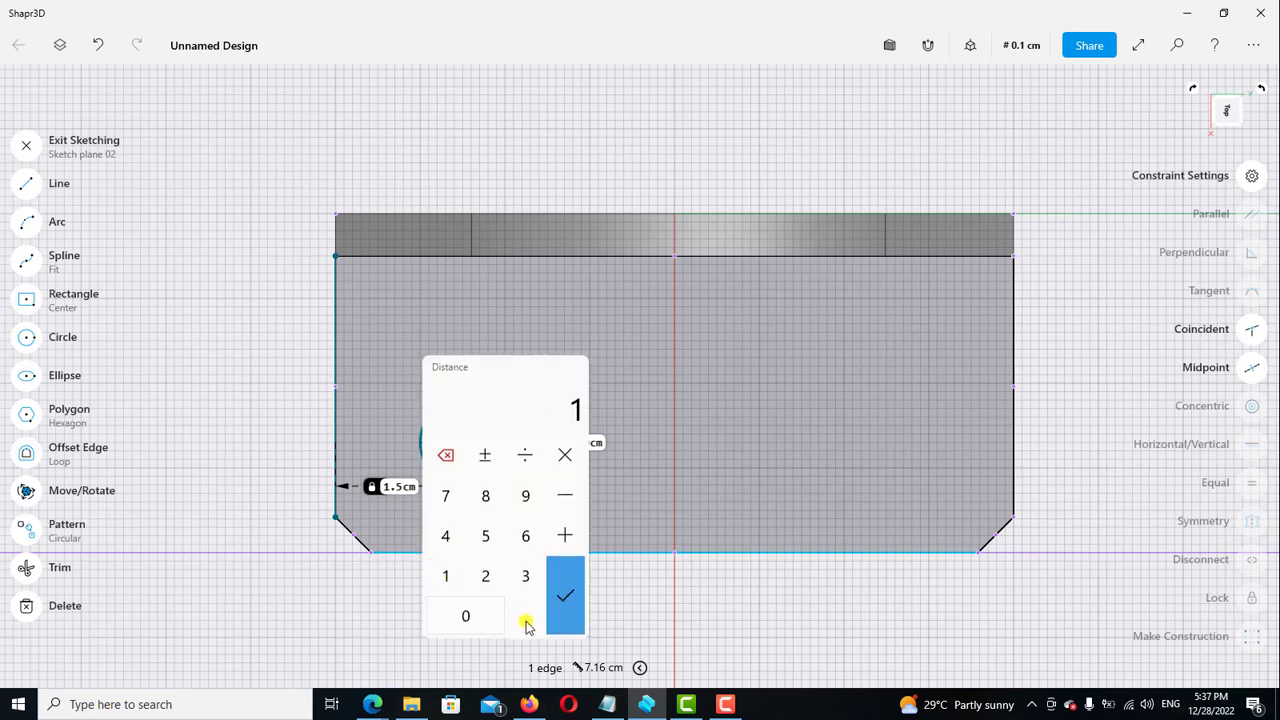
{"action": "left_click", "coordinate": [525, 616]}
{"action": "left_click", "coordinate": [486, 535]}
{"action": "left_click", "coordinate": [565, 595]}
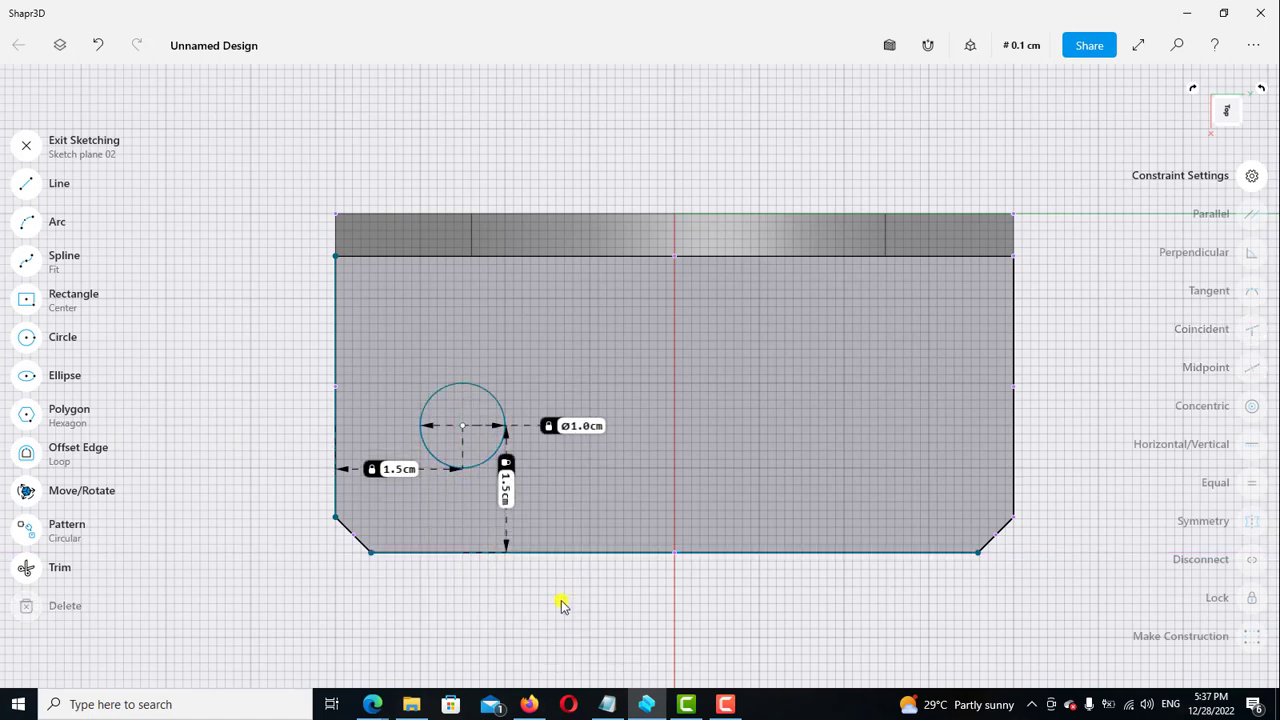
Exit the sketch and extrude the 1 cm circle down through the base plate as a hole
{"action": "left_click", "coordinate": [22, 148]}
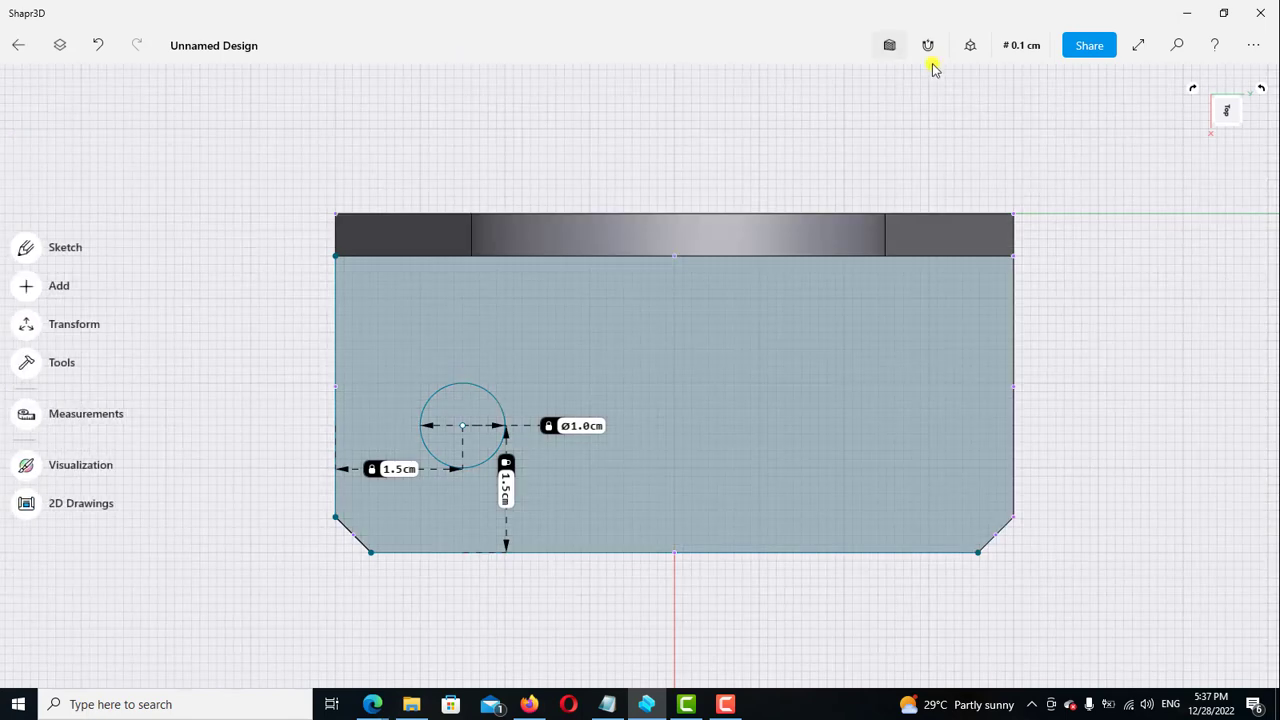
{"action": "left_click", "coordinate": [970, 45]}
{"action": "left_click", "coordinate": [943, 125]}
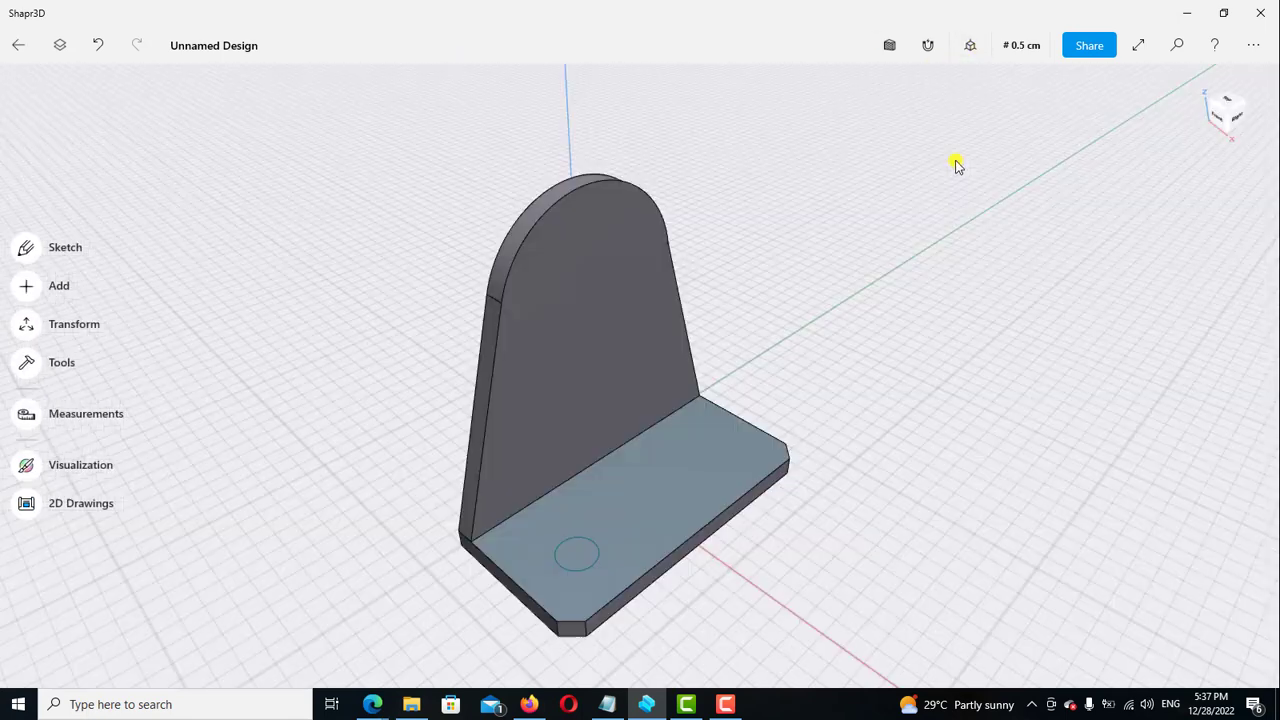
{"action": "scroll", "coordinate": [671, 457], "scroll_direction": "up", "scroll_amount": 3}
{"action": "scroll", "coordinate": [603, 434], "scroll_direction": "up", "scroll_amount": 3}
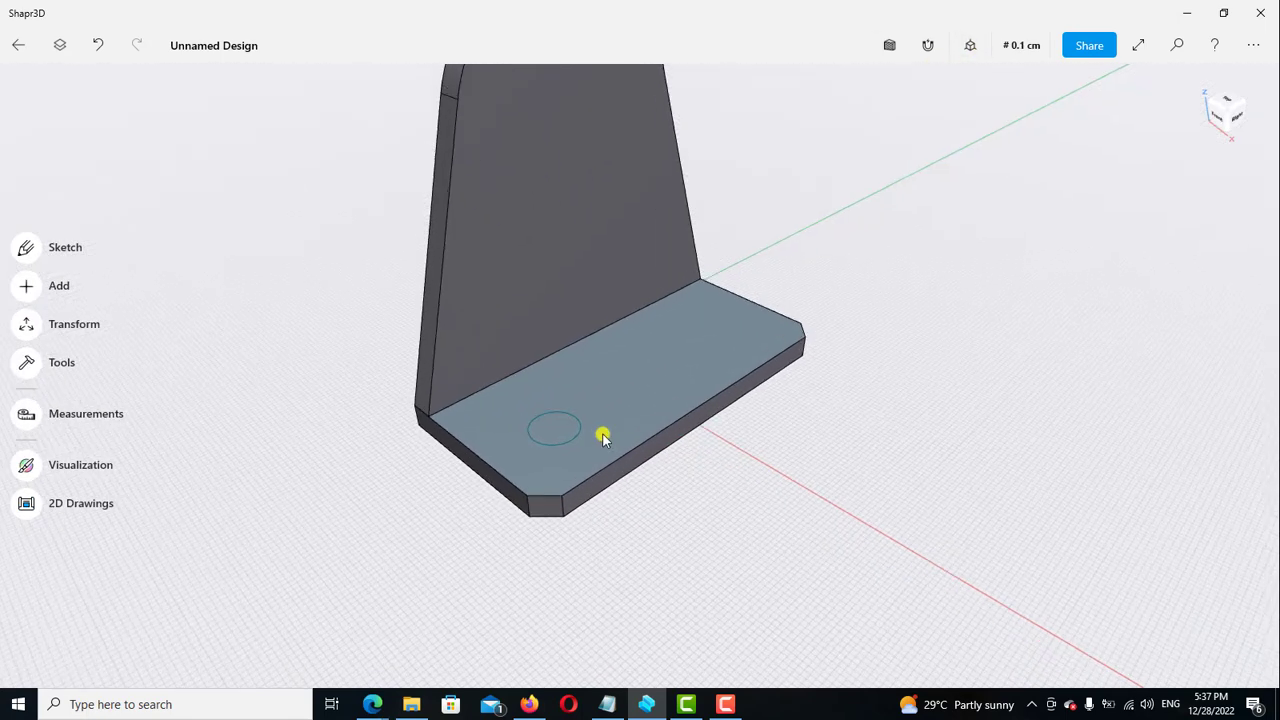
{"action": "left_click", "coordinate": [540, 425]}
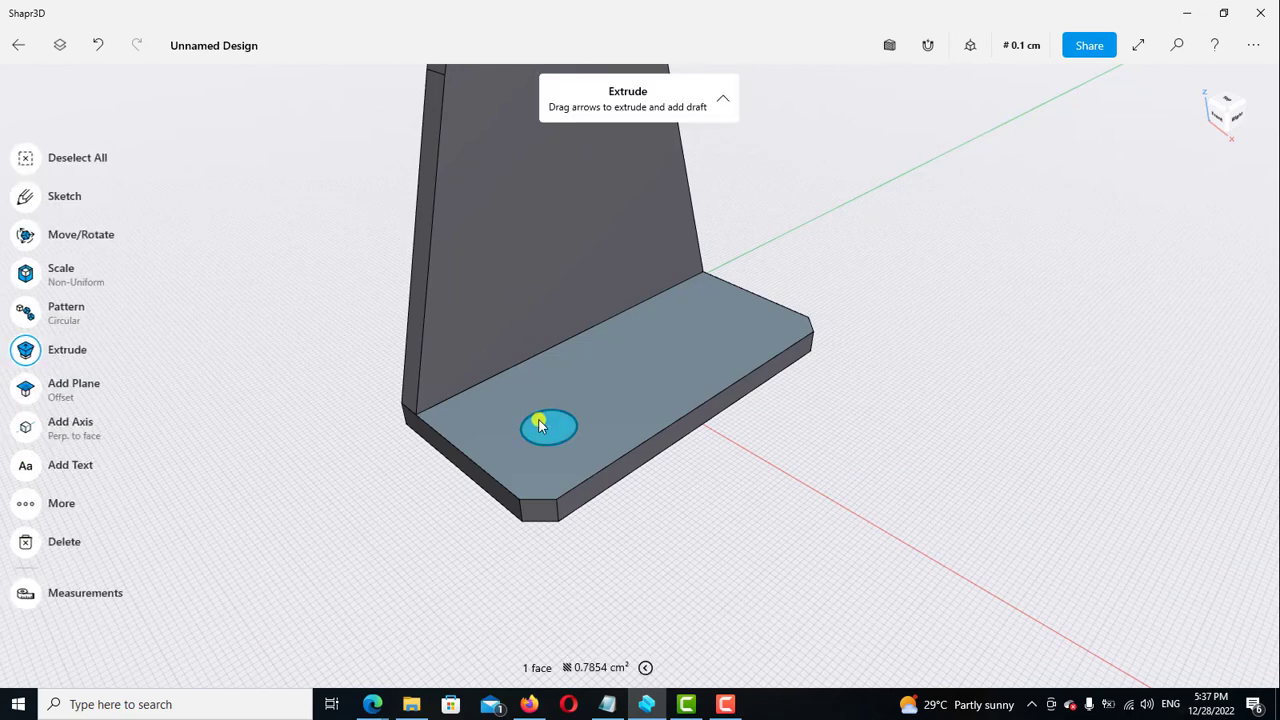
{"action": "left_click_drag", "start_coordinate": [540, 430], "coordinate": [558, 501]}
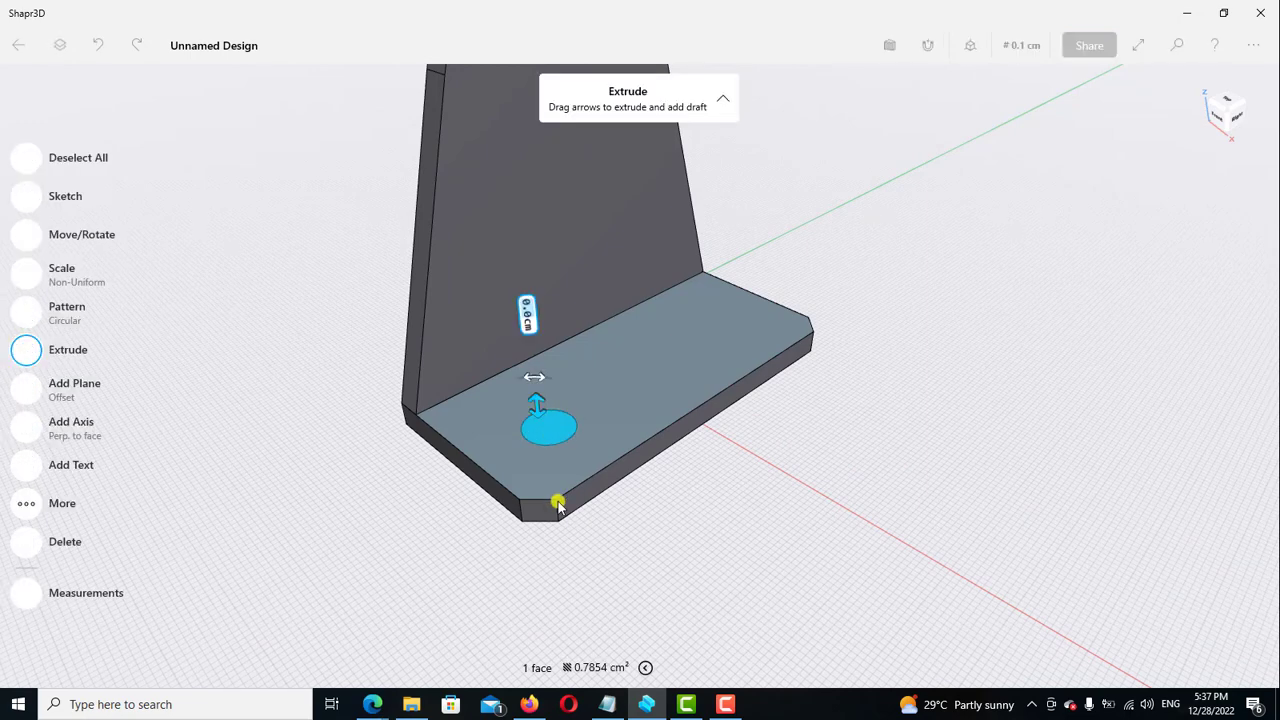
{"action": "left_click", "coordinate": [746, 537]}
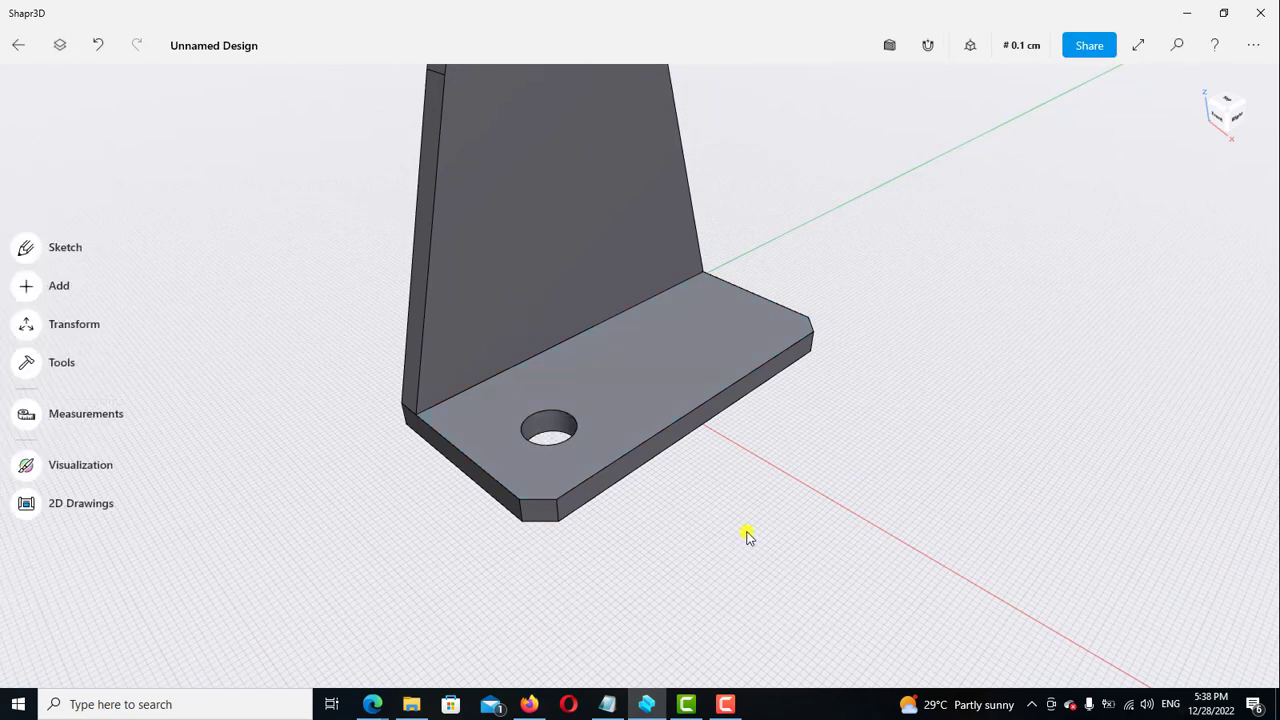
{"action": "left_click", "coordinate": [560, 425]}
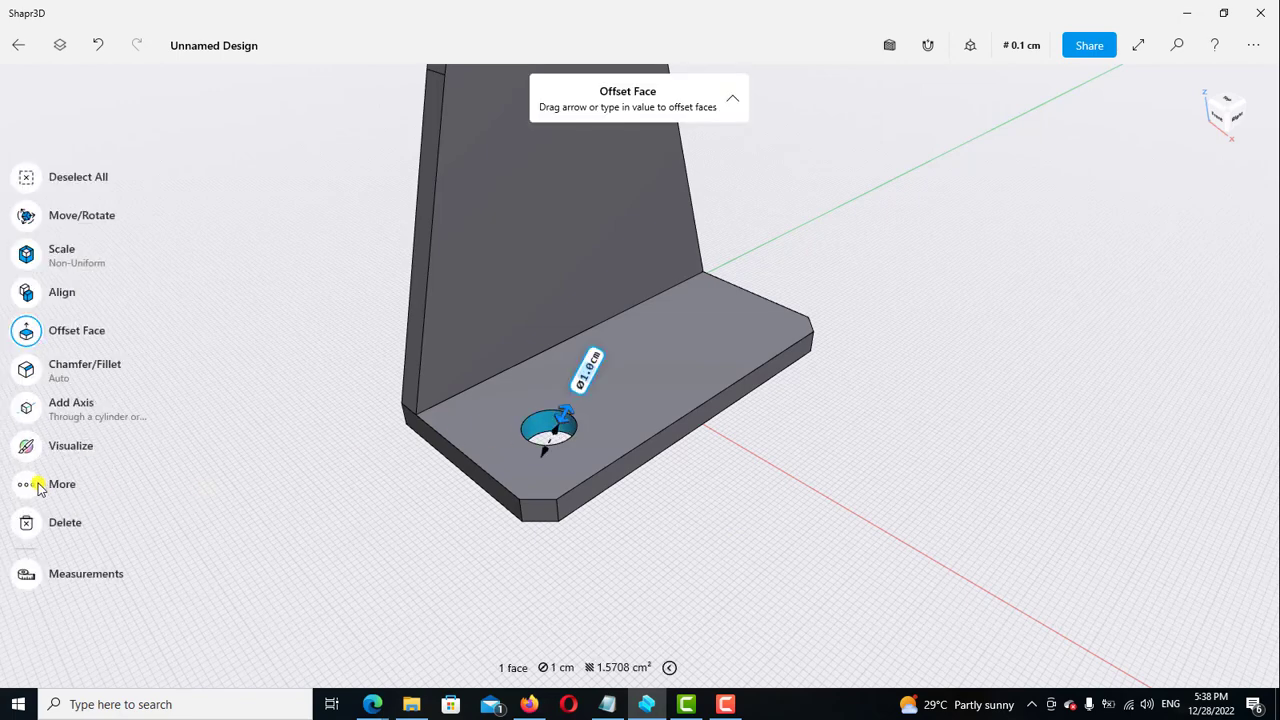
Mirror the hole across the red-axis plane to the opposite side of the base
{"action": "left_click", "coordinate": [35, 485]}
{"action": "left_click", "coordinate": [270, 626]}
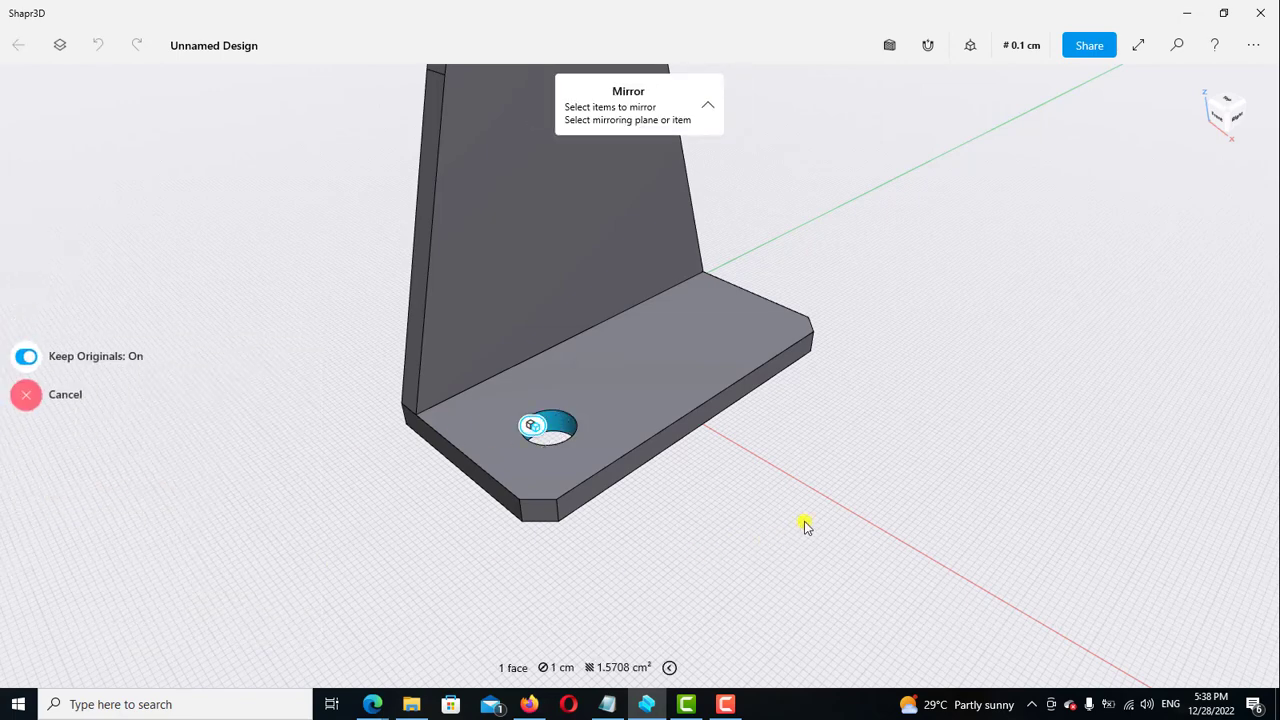
{"action": "left_click", "coordinate": [838, 507]}
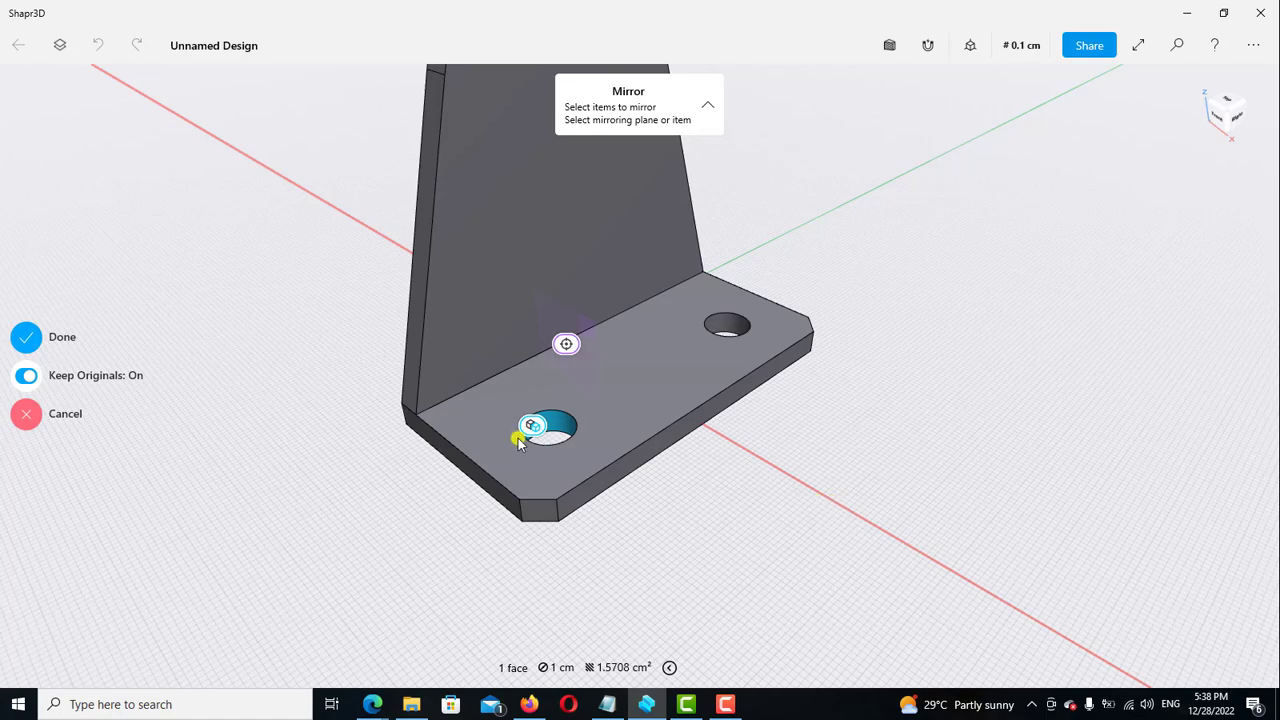
{"action": "left_click", "coordinate": [53, 352]}
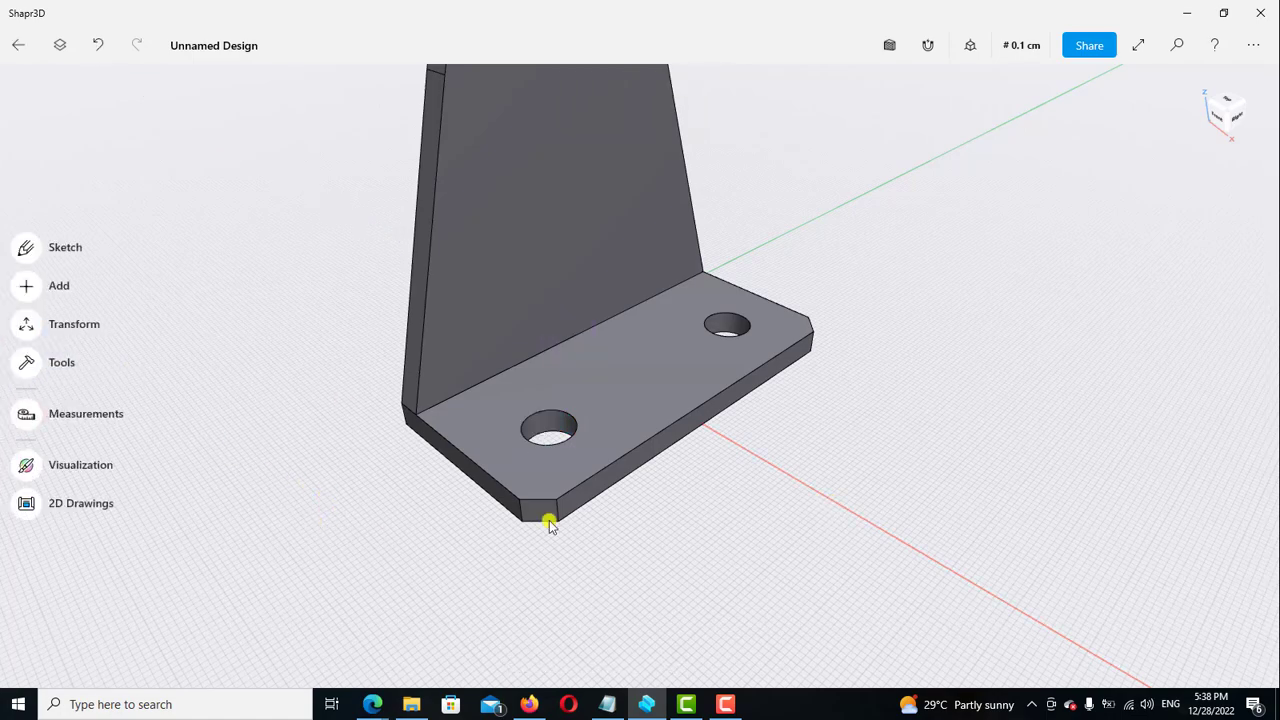
{"action": "mouse_move", "coordinate": [551, 520]}
{"action": "right_mouse_down"}
{"action": "mouse_move", "coordinate": [965, 487]}
{"action": "mouse_move", "coordinate": [968, 410]}
{"action": "right_mouse_up"}
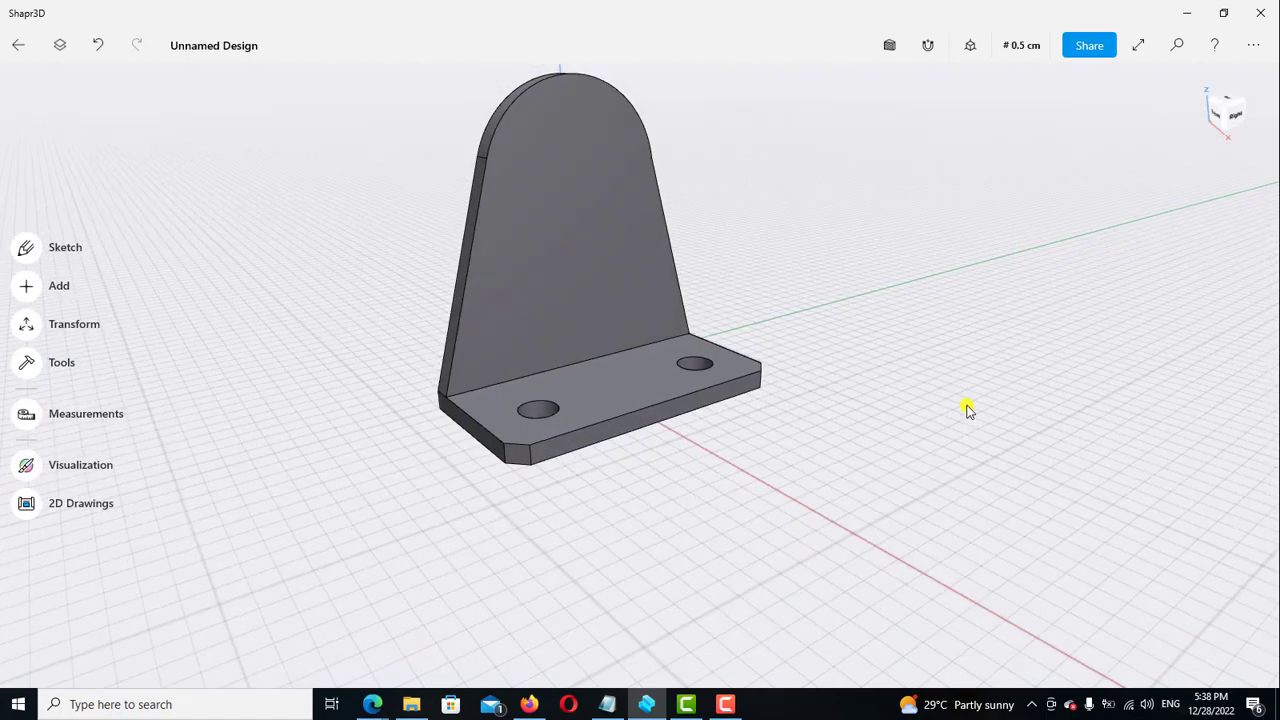
{"action": "mouse_move", "coordinate": [371, 704]}
{"action": "left_click", "coordinate": [434, 641]}
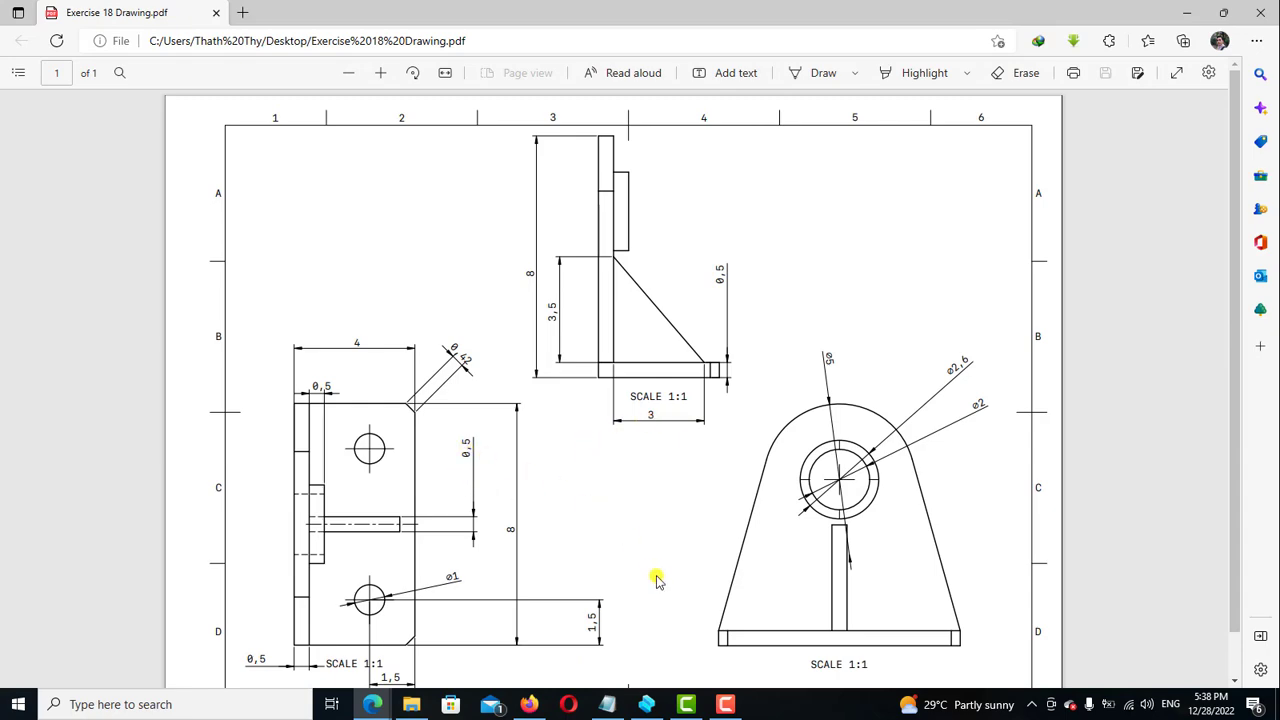
{"action": "key", "text": "alt+Tab"}
{"action": "mouse_move", "coordinate": [672, 514]}
{"action": "right_mouse_down"}
{"action": "mouse_move", "coordinate": [700, 494]}
{"action": "mouse_move", "coordinate": [737, 523]}
{"action": "mouse_move", "coordinate": [574, 460]}
{"action": "right_mouse_up"}
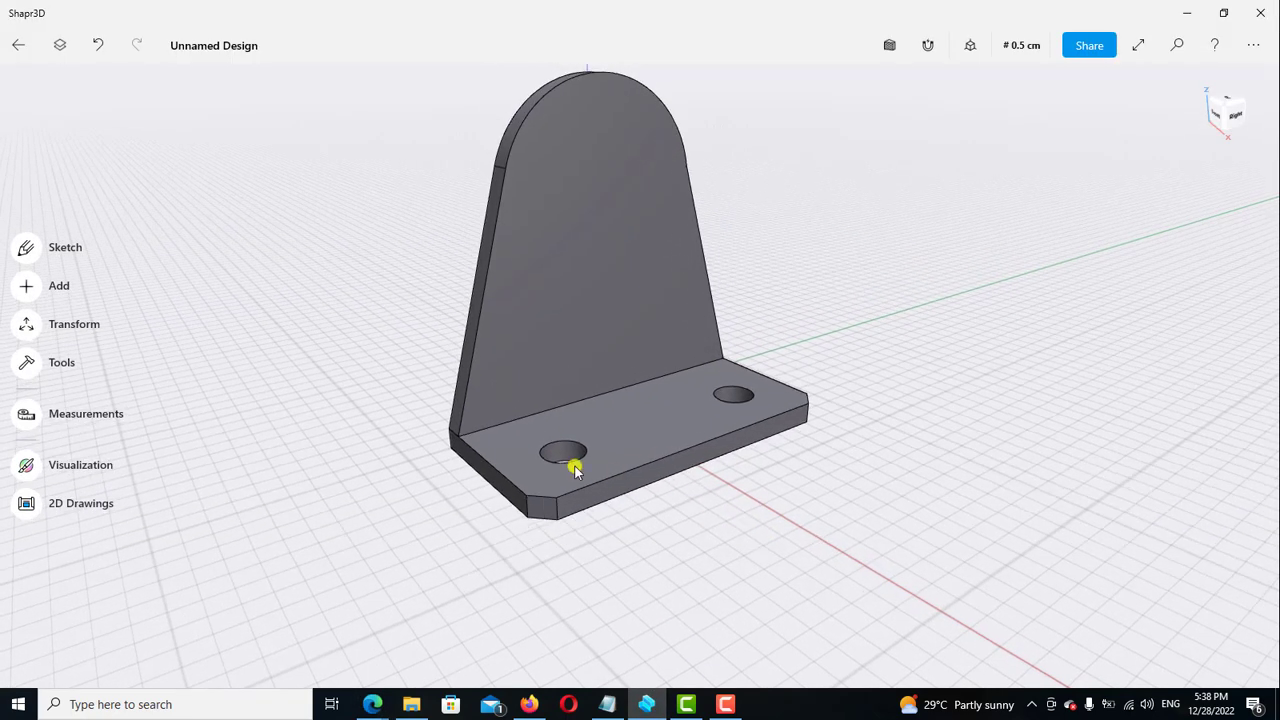
Add a Midplane construction plane between the base's left and right end faces
{"action": "left_click", "coordinate": [24, 289]}
{"action": "left_click", "coordinate": [28, 374]}
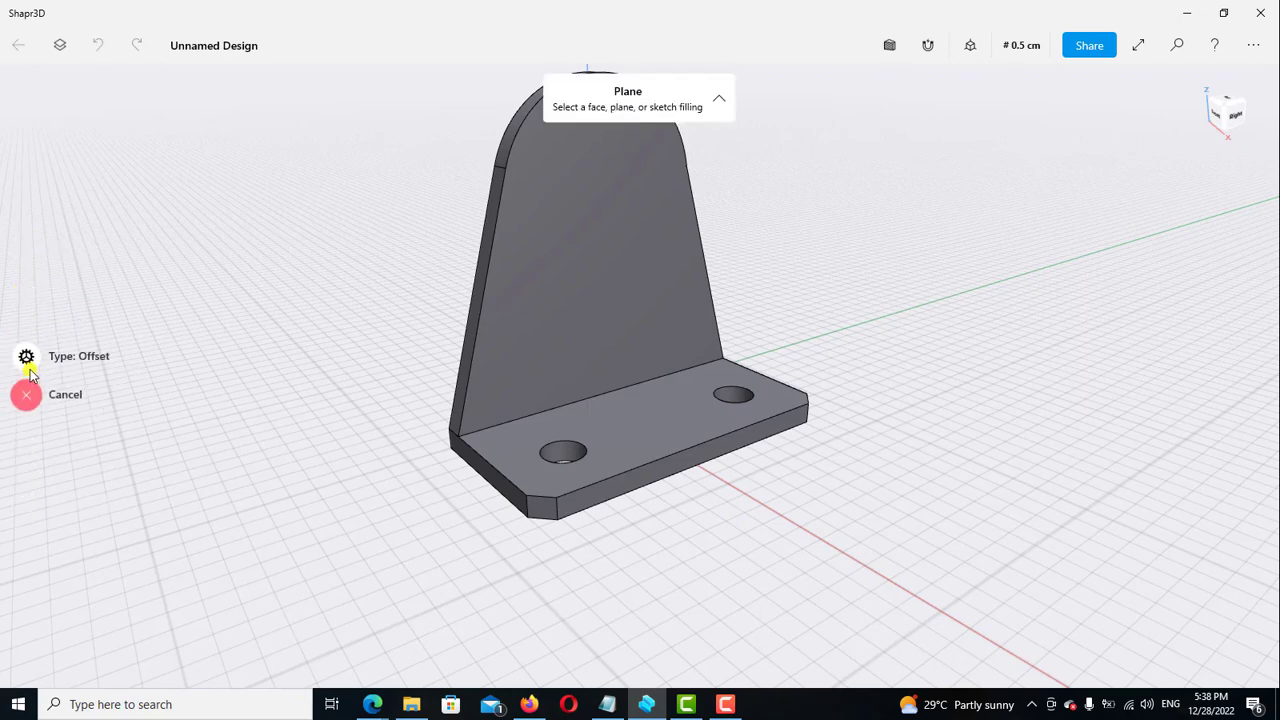
{"action": "left_click", "coordinate": [28, 360]}
{"action": "left_click", "coordinate": [175, 440]}
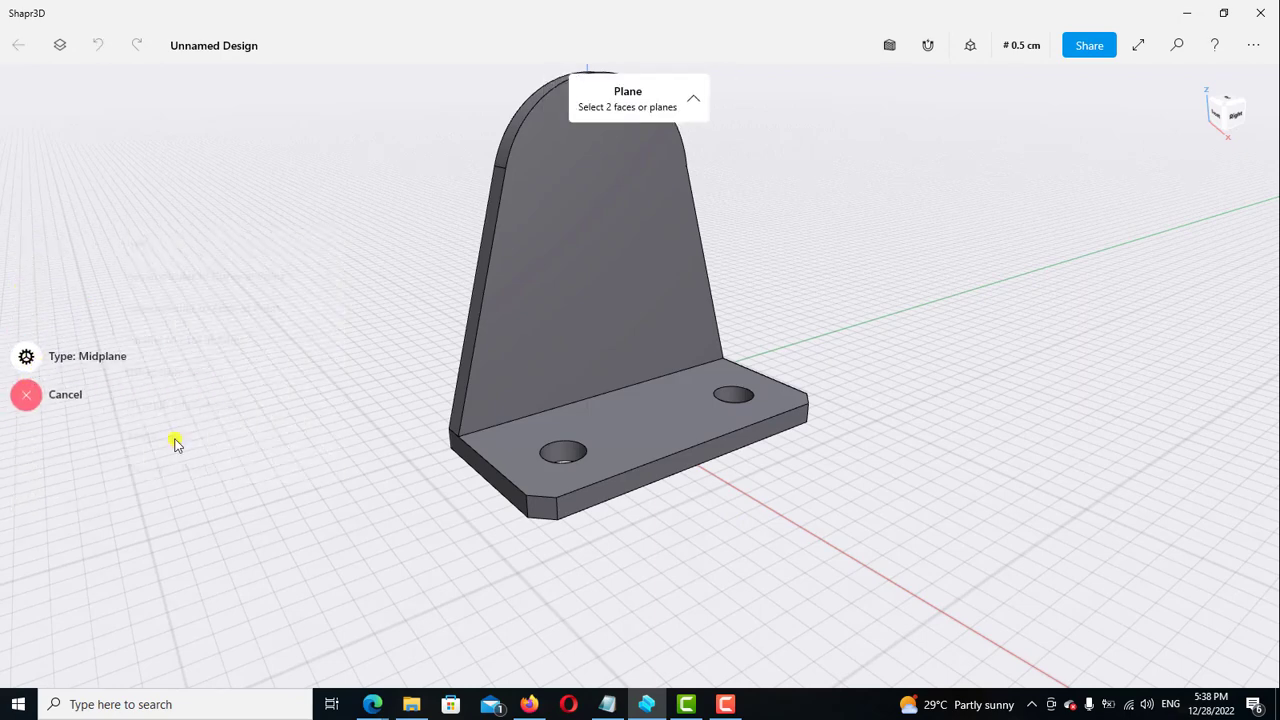
{"action": "left_click", "coordinate": [490, 478]}
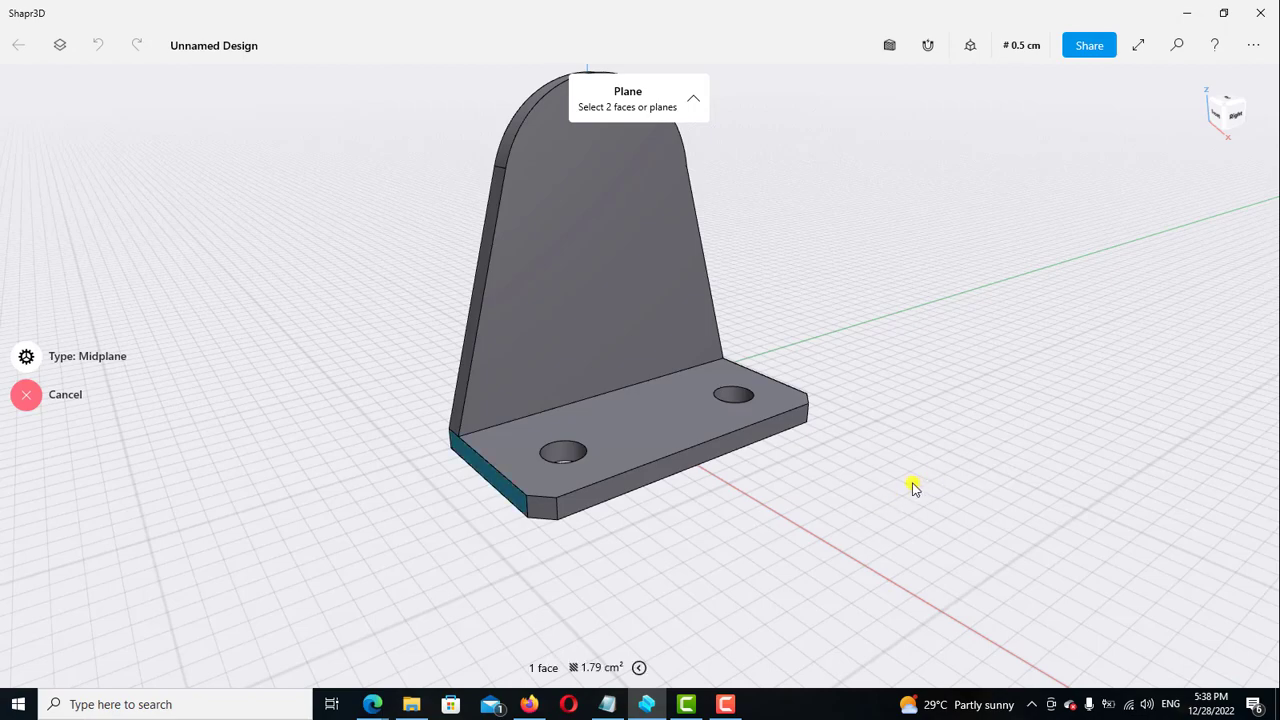
{"action": "mouse_move", "coordinate": [912, 487]}
{"action": "right_mouse_down"}
{"action": "mouse_move", "coordinate": [851, 480]}
{"action": "mouse_move", "coordinate": [829, 486]}
{"action": "mouse_move", "coordinate": [909, 466]}
{"action": "mouse_move", "coordinate": [766, 525]}
{"action": "mouse_move", "coordinate": [723, 475]}
{"action": "right_mouse_up"}
{"action": "left_click", "coordinate": [702, 468]}
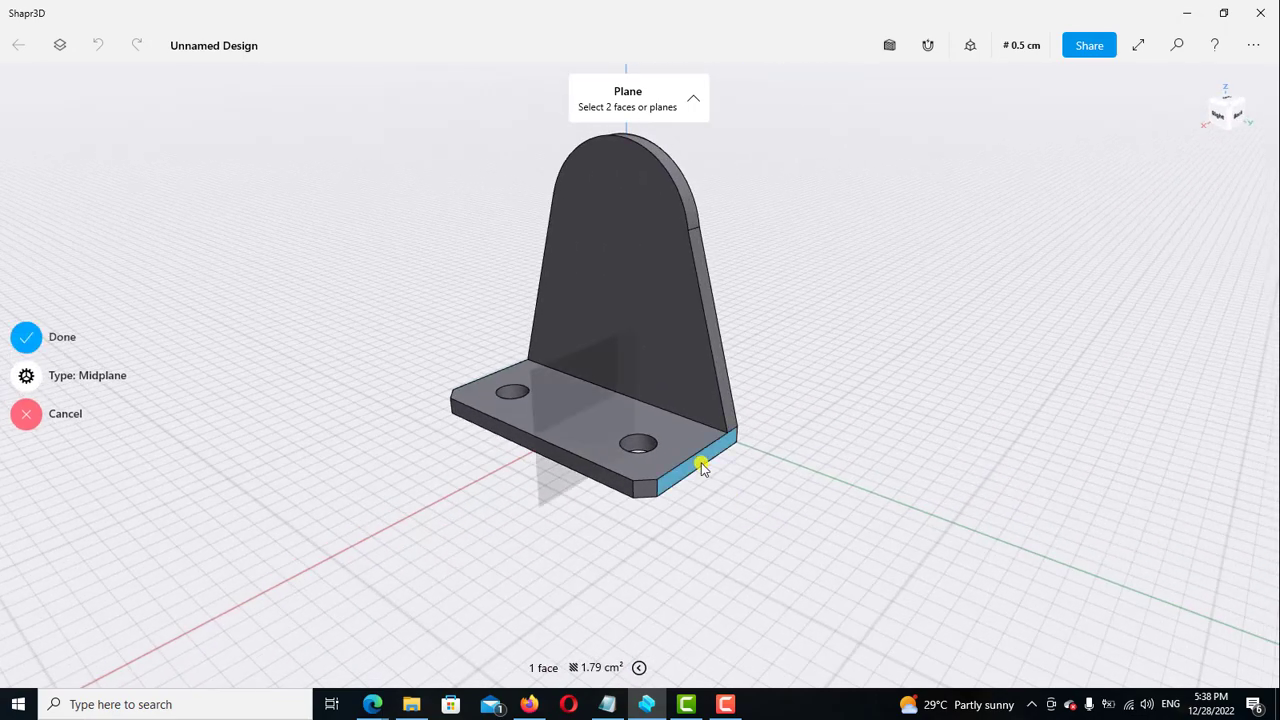
{"action": "left_click", "coordinate": [268, 400]}
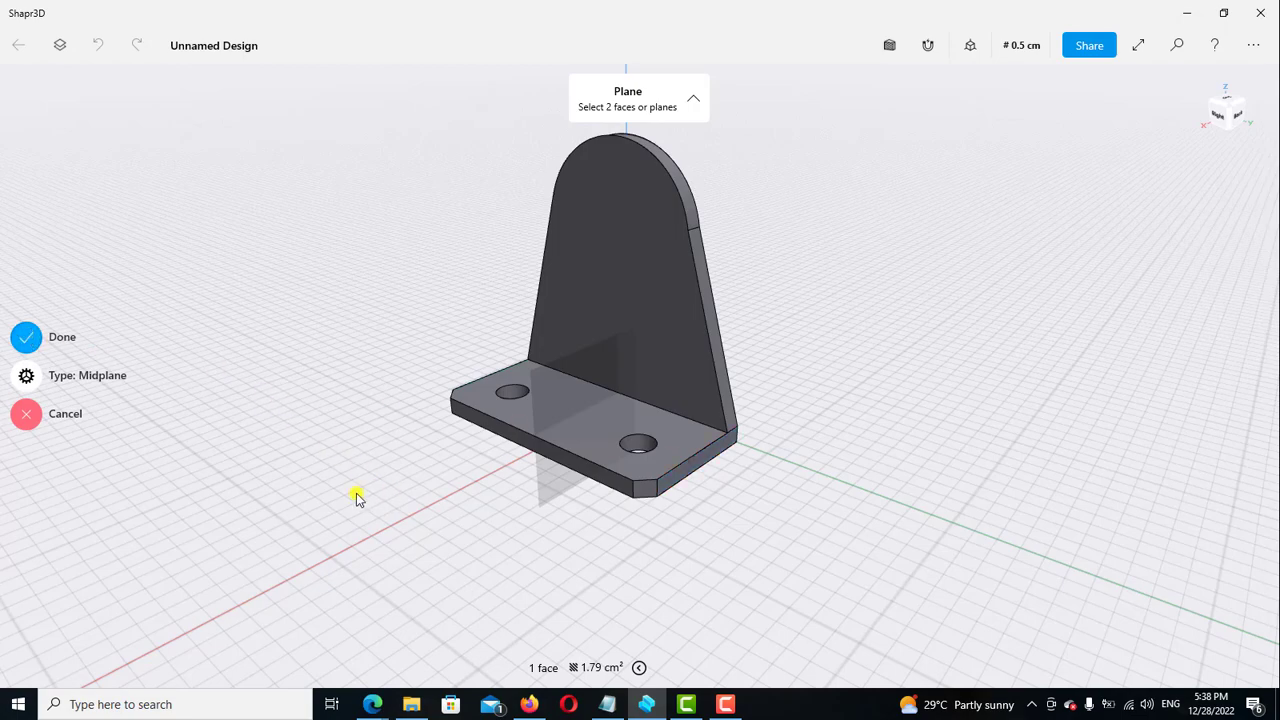
{"action": "key", "text": "Escape"}
{"action": "mouse_move", "coordinate": [425, 480]}
{"action": "right_mouse_down"}
{"action": "mouse_move", "coordinate": [480, 477]}
{"action": "mouse_move", "coordinate": [584, 374]}
{"action": "right_mouse_up"}
On the midplane, draw a diagonal line from the upright's inner edge to the base's top edge
{"action": "right_click_drag", "start_coordinate": [864, 397], "coordinate": [851, 360]}
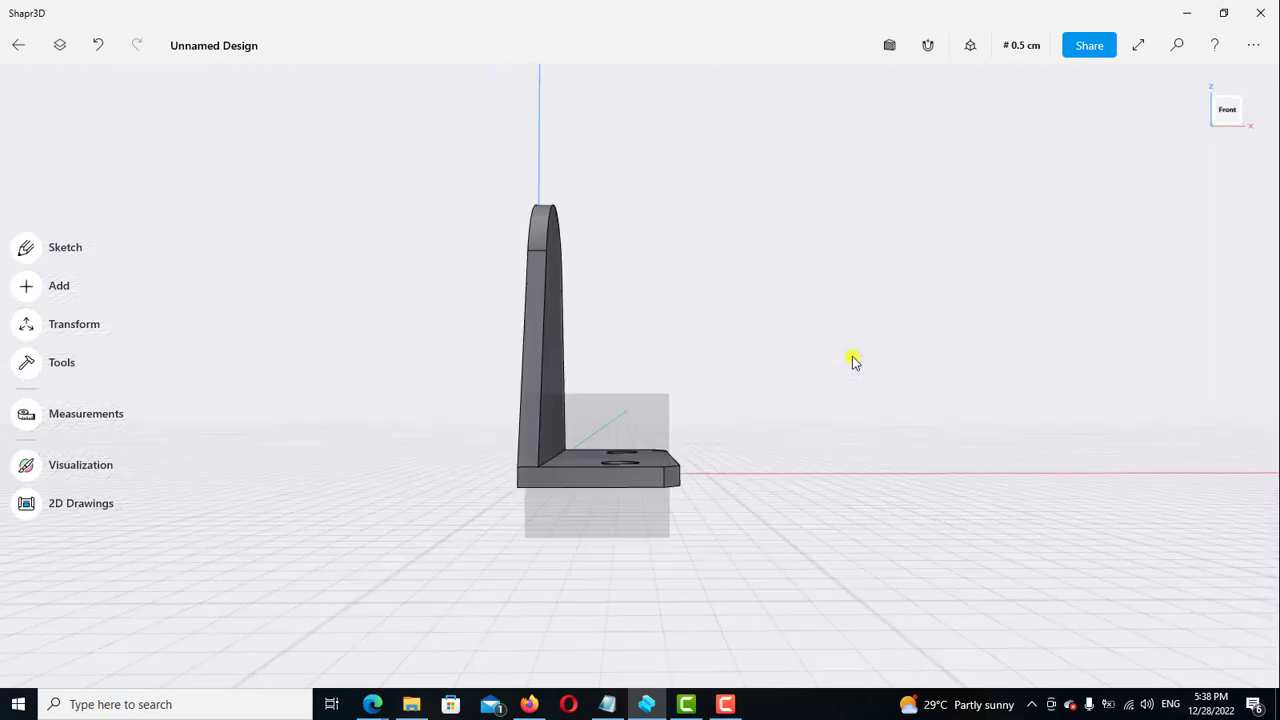
{"action": "left_click", "coordinate": [628, 440]}
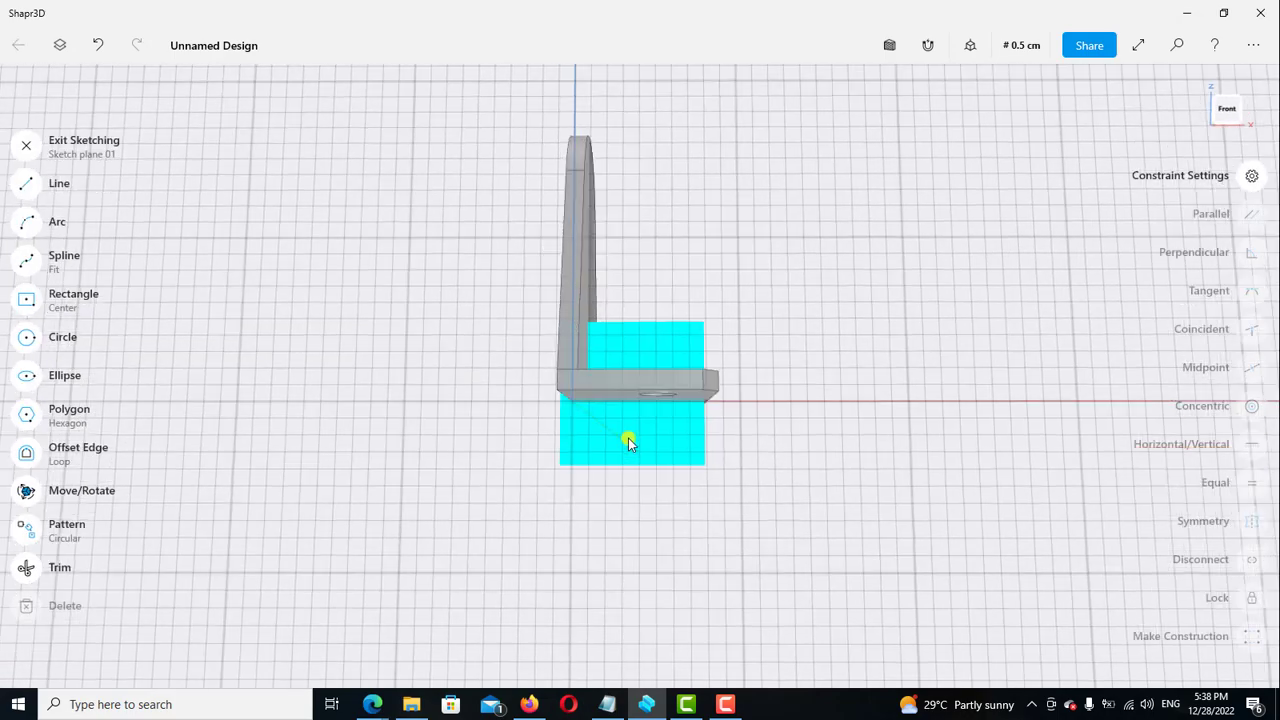
{"action": "scroll", "coordinate": [630, 460], "scroll_direction": "down", "scroll_amount": 2}
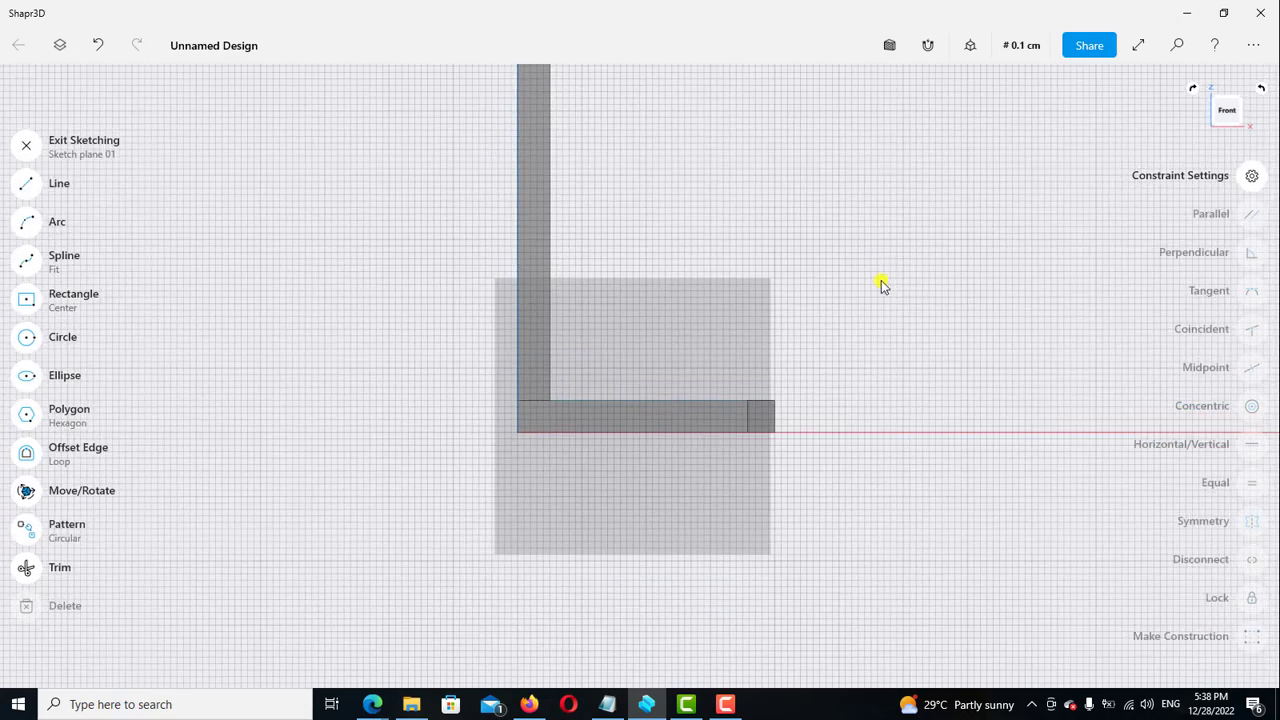
{"action": "scroll", "coordinate": [554, 415], "scroll_direction": "up", "scroll_amount": 1}
{"action": "scroll", "coordinate": [554, 415], "scroll_direction": "up", "scroll_amount": 1}
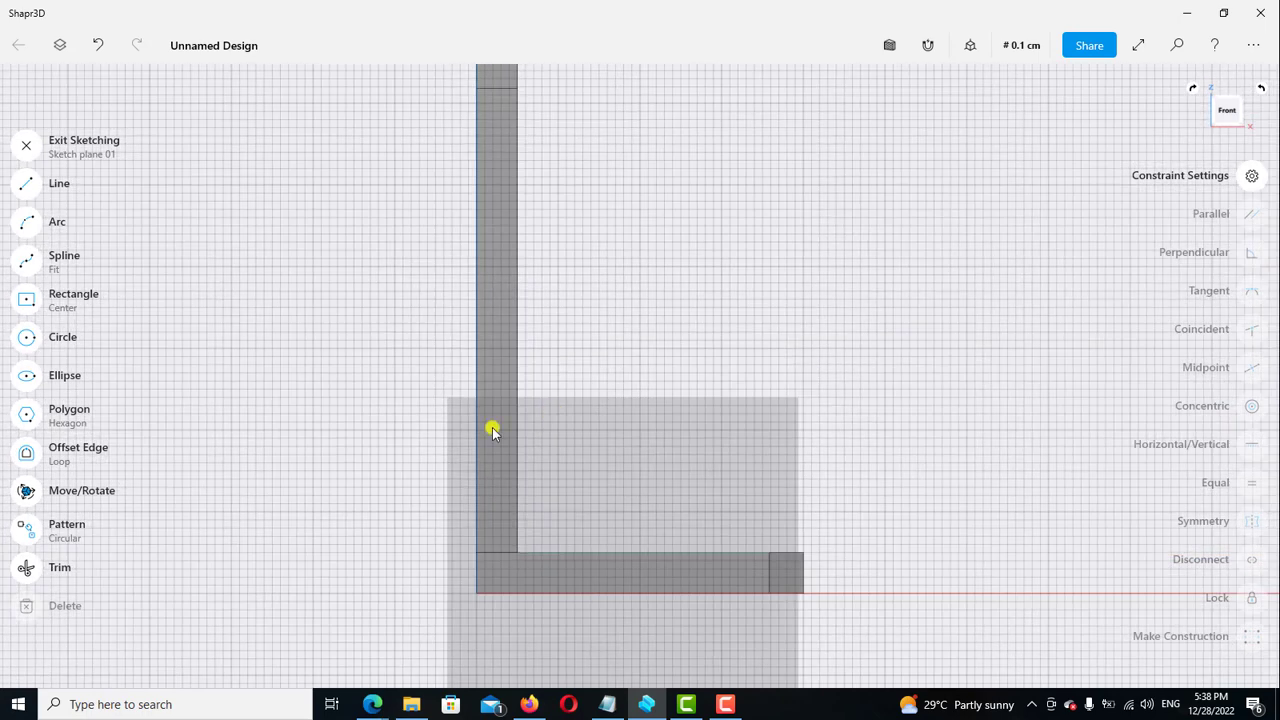
{"action": "left_click", "coordinate": [27, 186]}
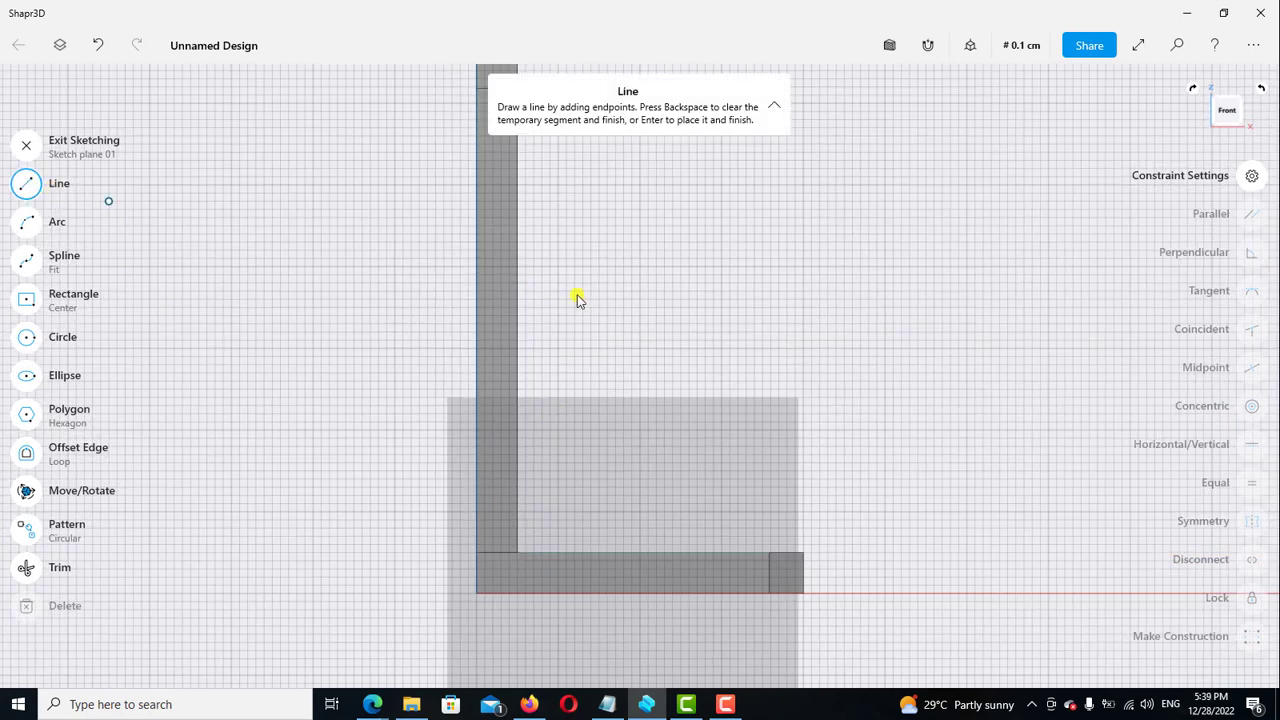
{"action": "left_click", "coordinate": [518, 292]}
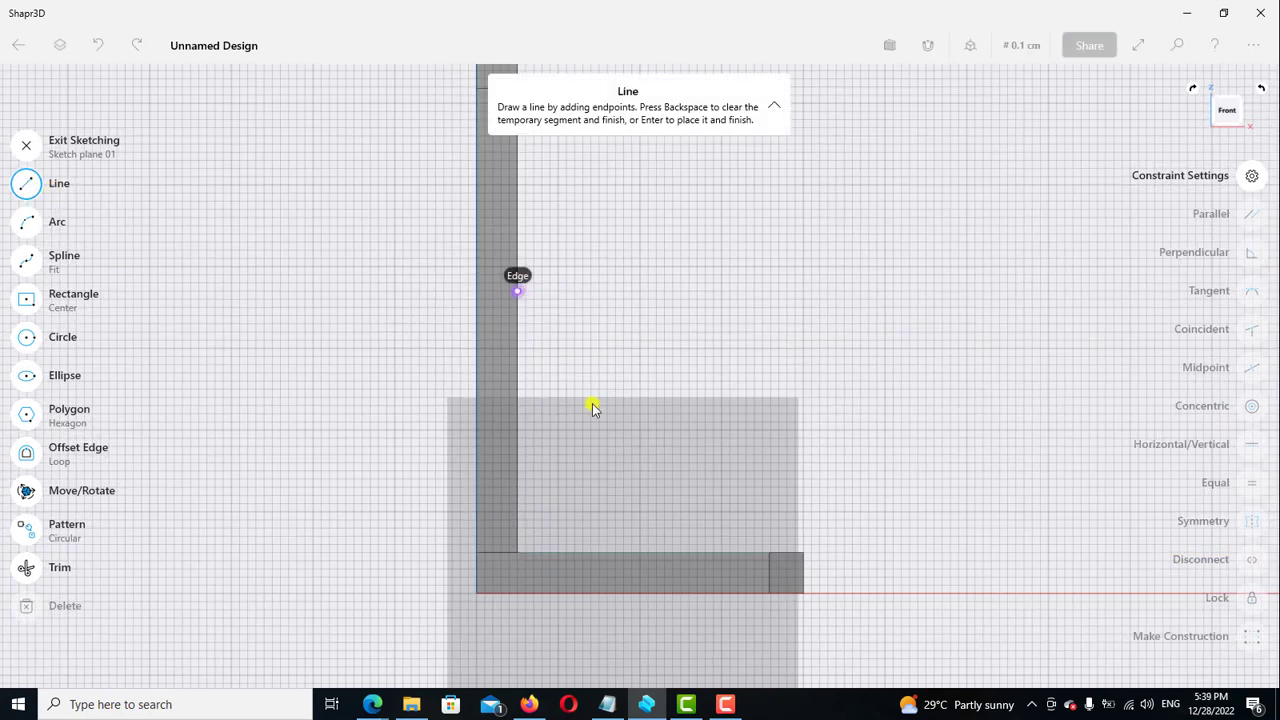
{"action": "left_click", "coordinate": [721, 552]}
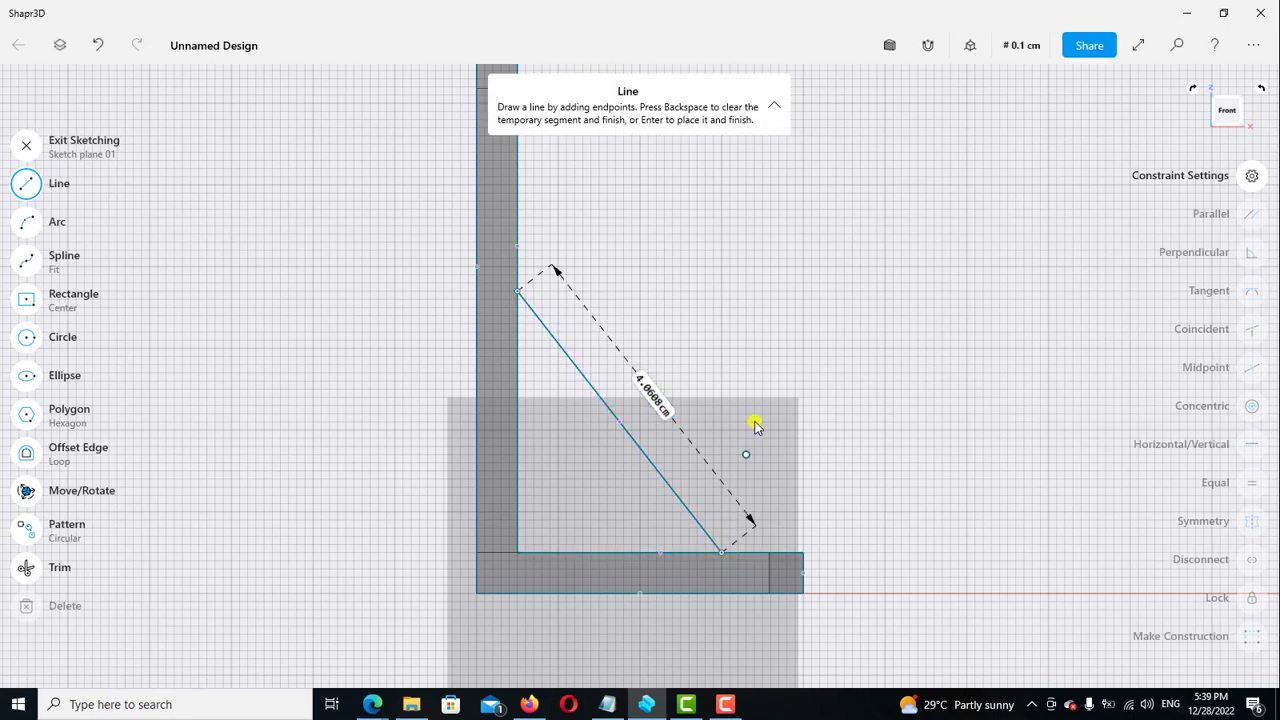
{"action": "left_click", "coordinate": [25, 182]}
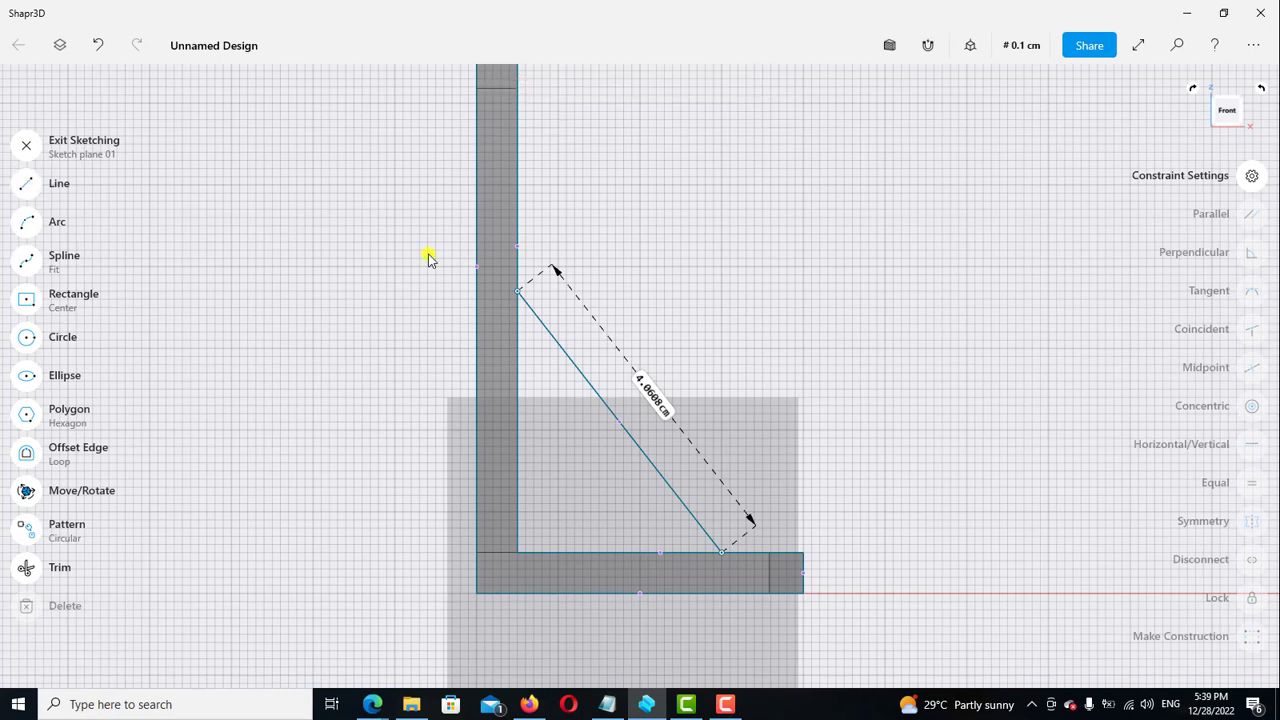
{"action": "left_click", "coordinate": [28, 148]}
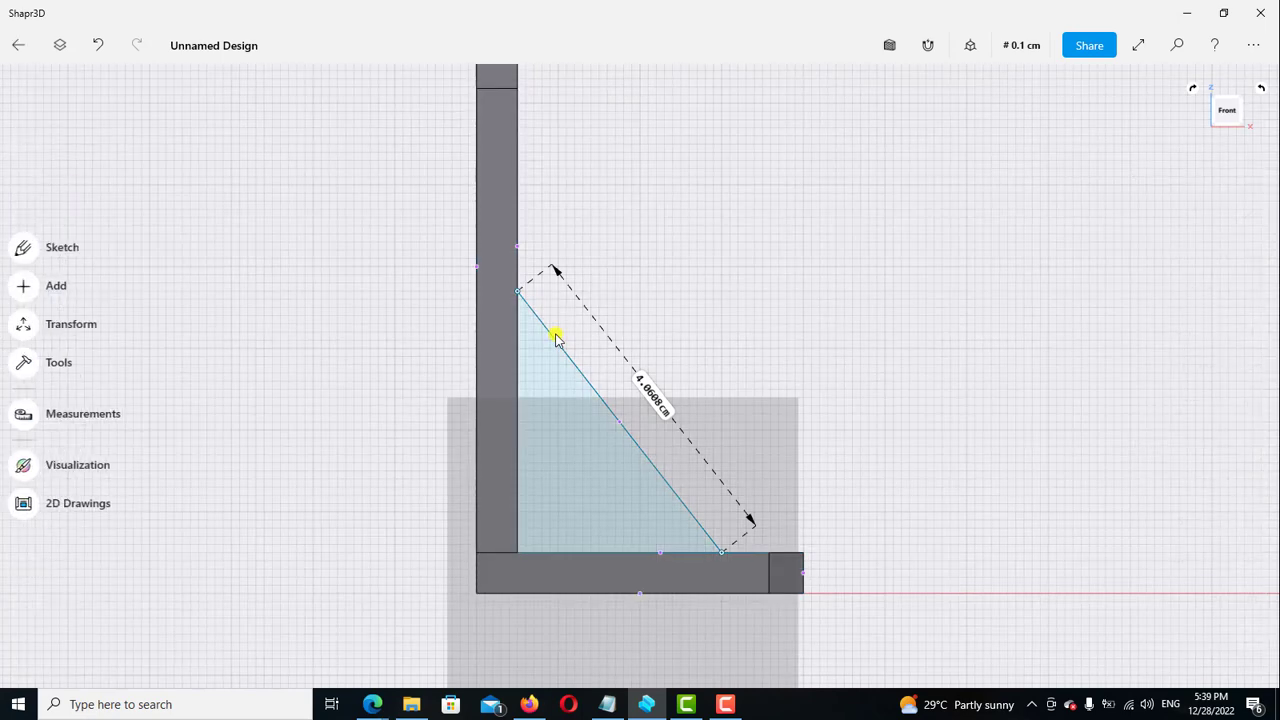
Project the upright's inner vertical edge onto the rib sketch plane
{"action": "left_click", "coordinate": [517, 380]}
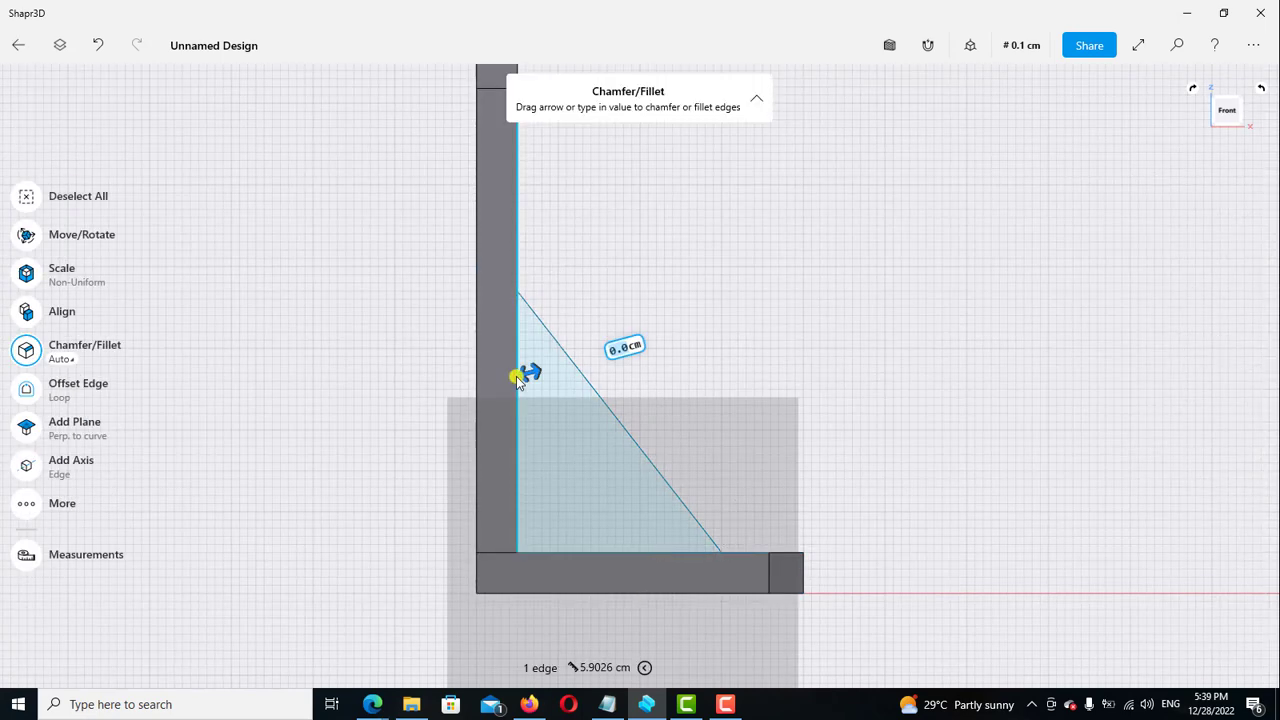
{"action": "left_click", "coordinate": [24, 503]}
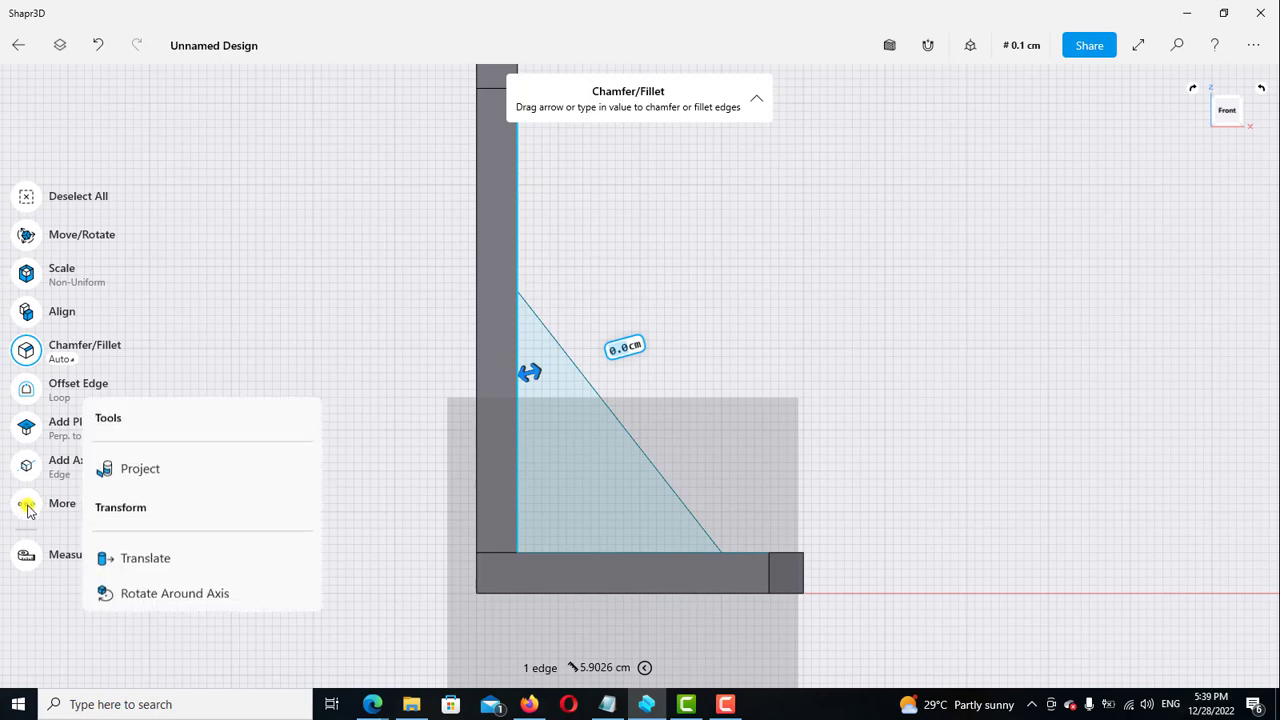
{"action": "left_click", "coordinate": [140, 468]}
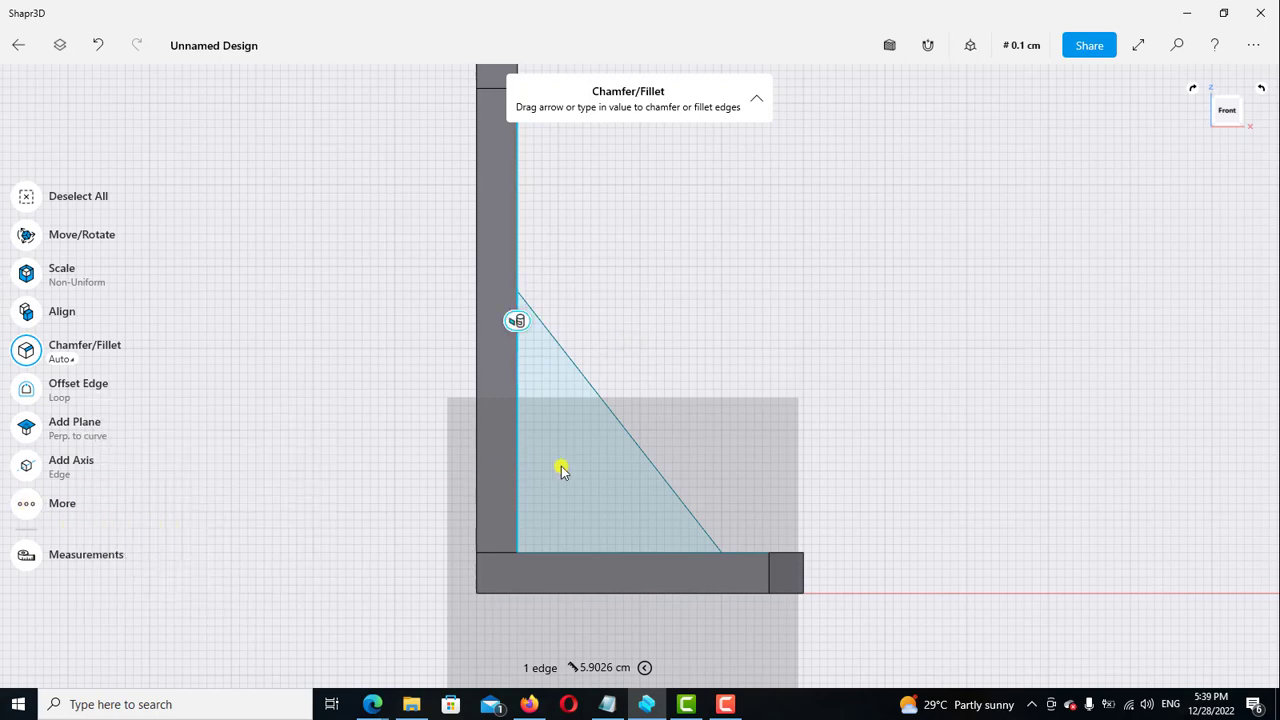
{"action": "left_click", "coordinate": [718, 447]}
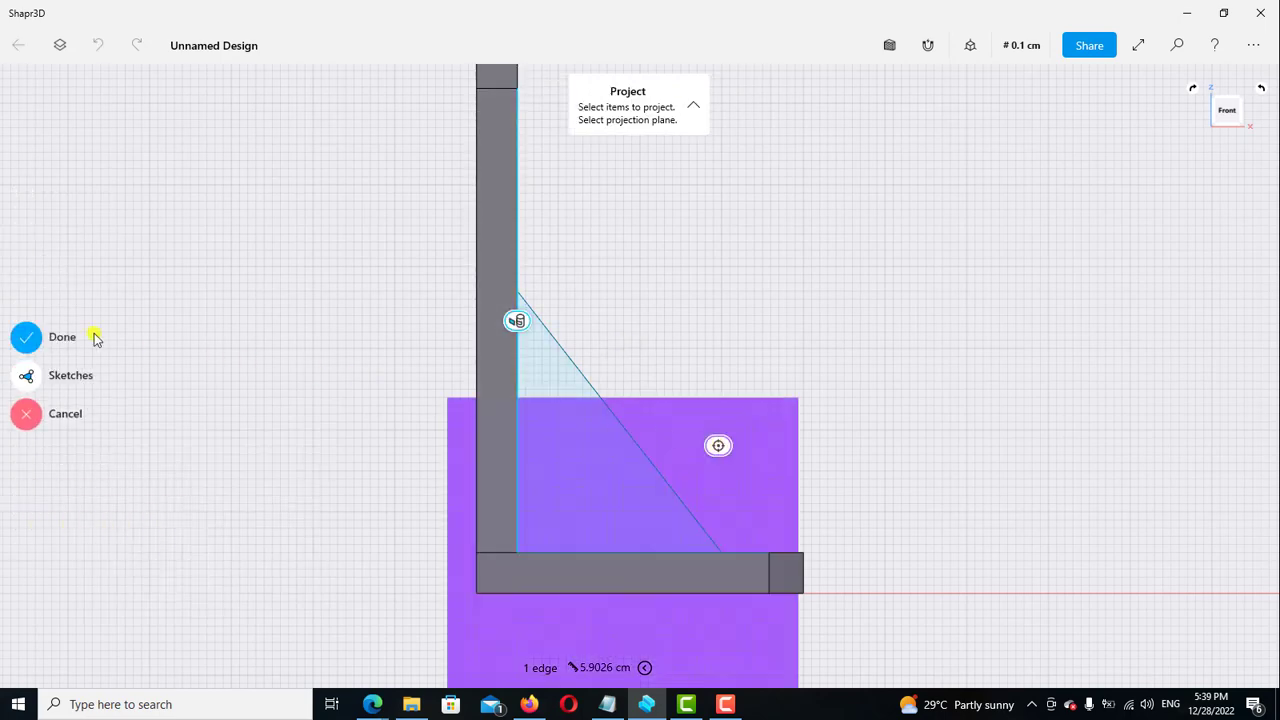
{"action": "left_click", "coordinate": [27, 340]}
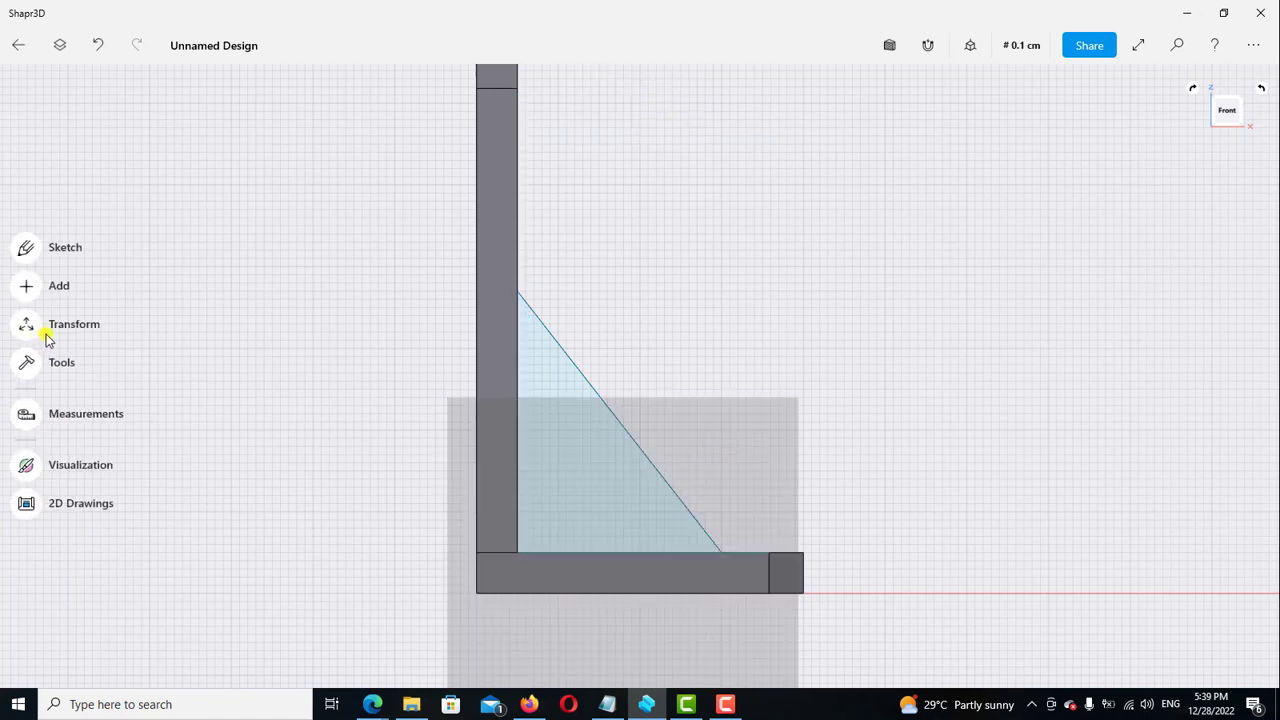
Project the base's top edge onto the sketch plane and reopen the sketch for editing
{"action": "left_click", "coordinate": [649, 553]}
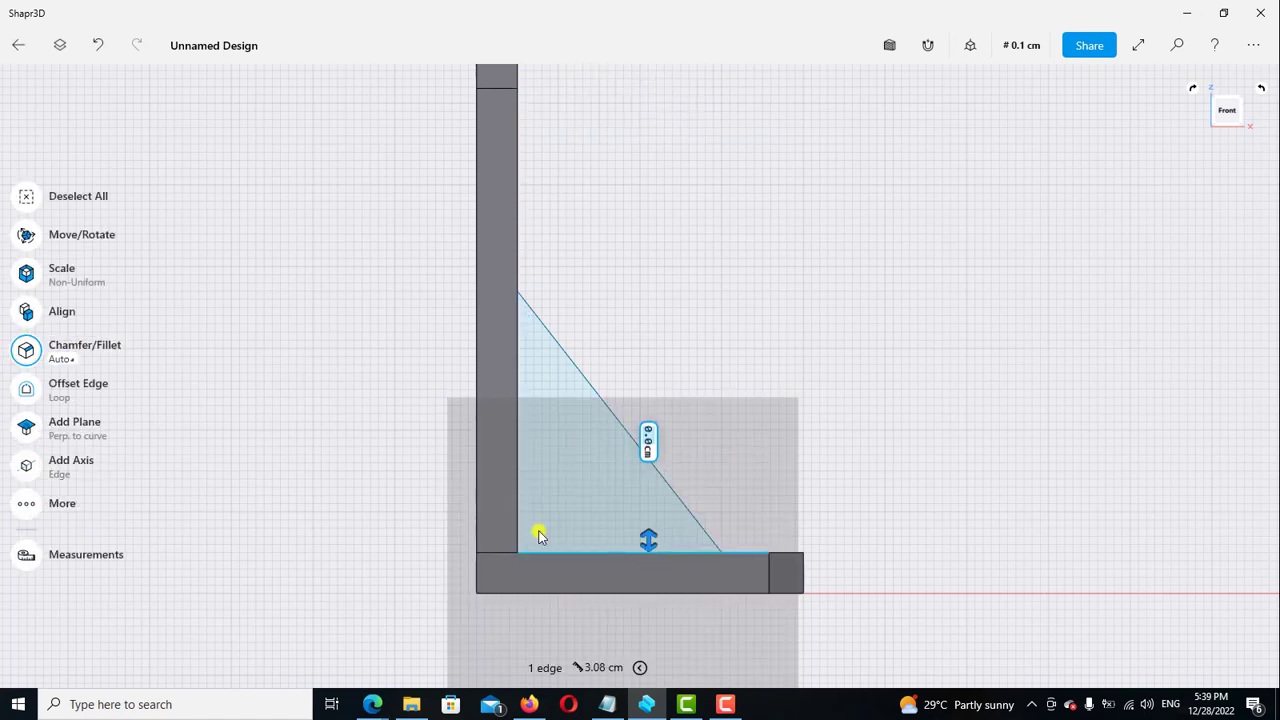
{"action": "left_click", "coordinate": [57, 503]}
{"action": "left_click", "coordinate": [158, 474]}
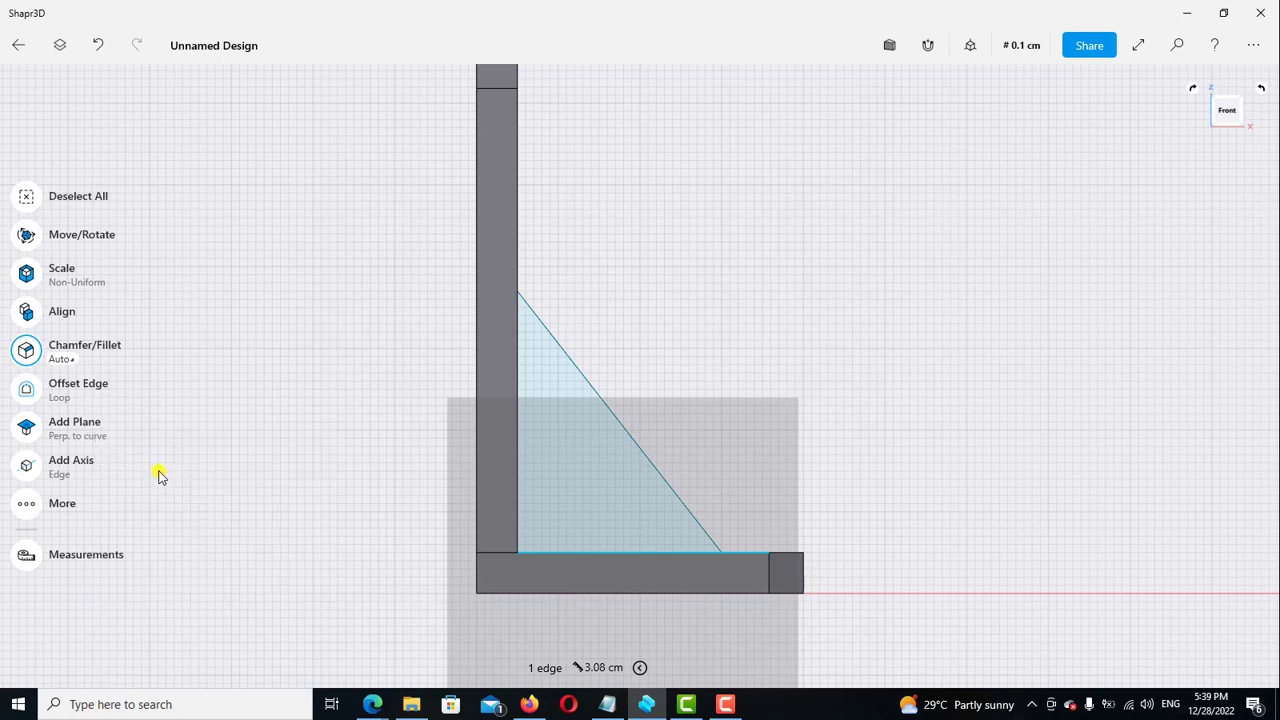
{"action": "left_click", "coordinate": [732, 462]}
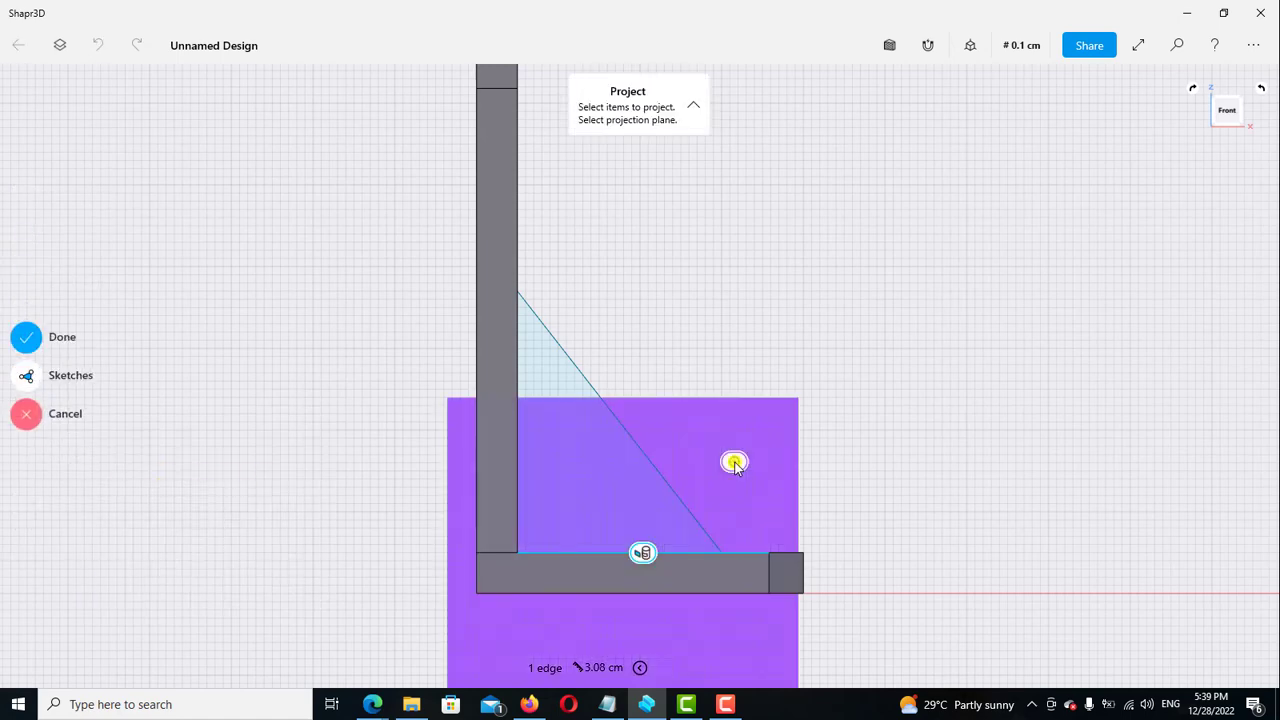
{"action": "left_click", "coordinate": [27, 339]}
{"action": "left_click", "coordinate": [26, 250]}
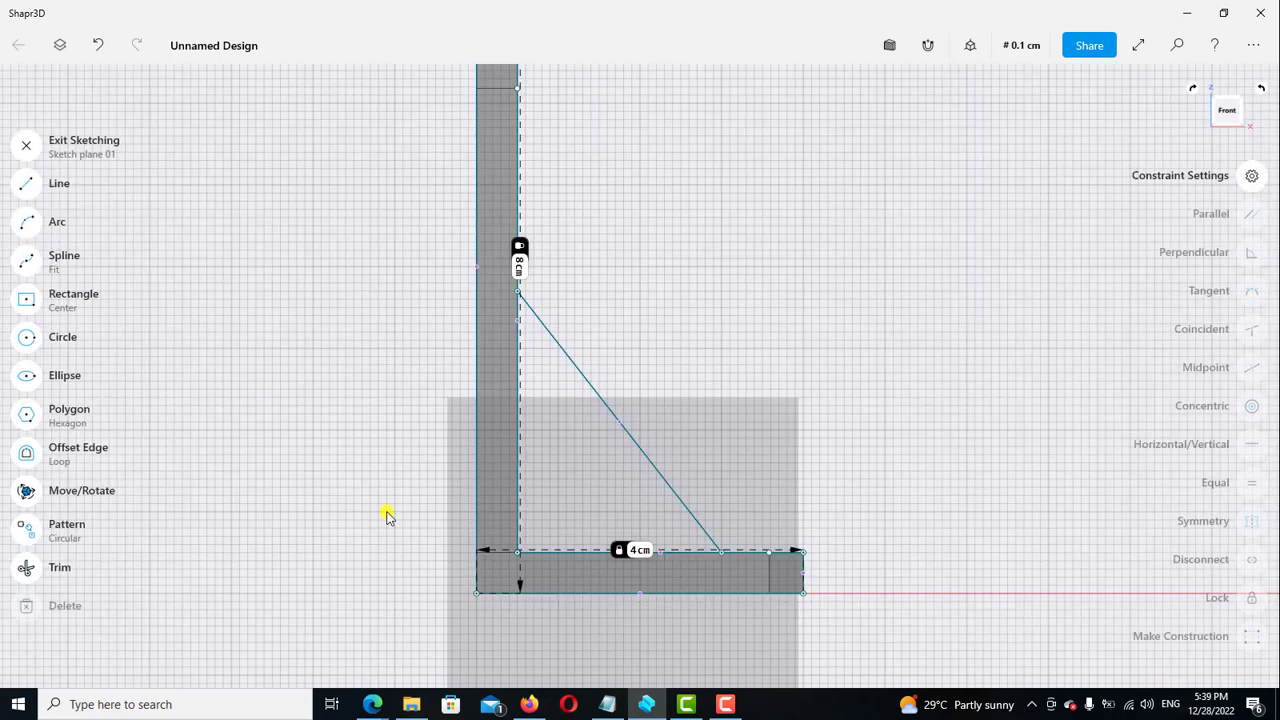
Constrain the upright's inner edge in the rib sketch to stay vertical
{"action": "scroll", "coordinate": [390, 518], "scroll_direction": "up", "scroll_amount": 3}
{"action": "scroll", "coordinate": [414, 523], "scroll_direction": "up", "scroll_amount": 2}
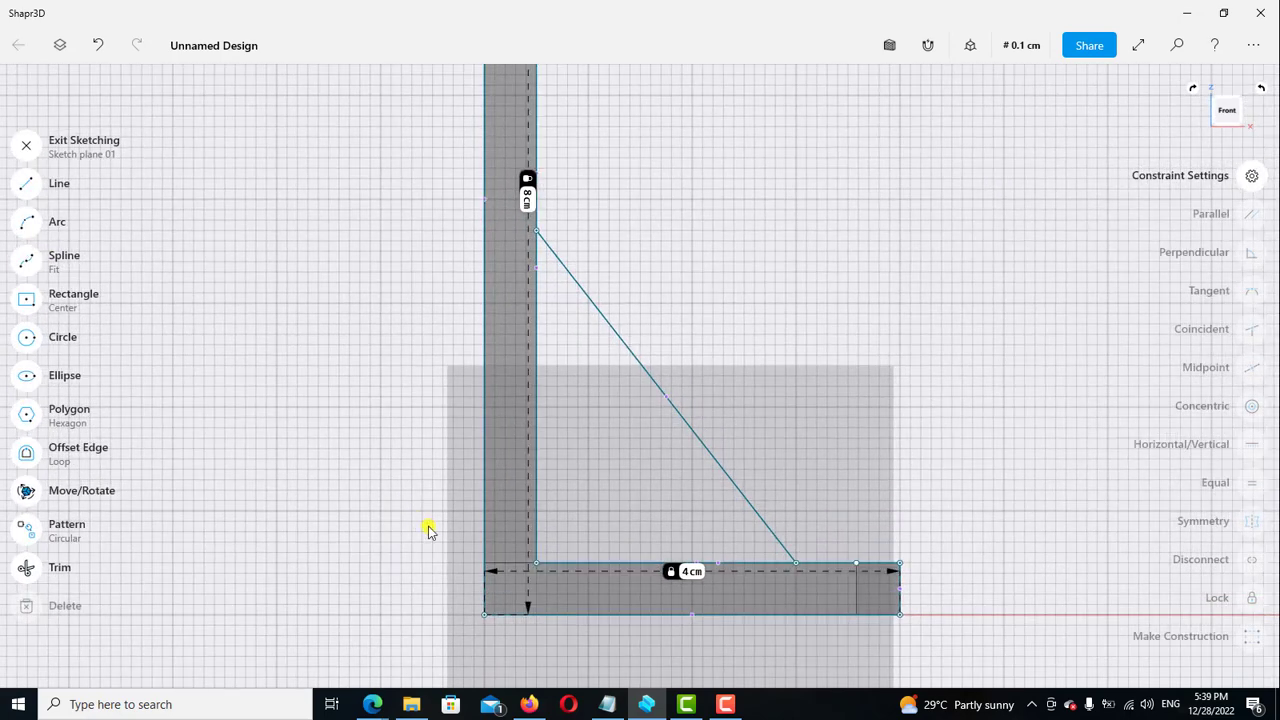
{"action": "left_click", "coordinate": [537, 566]}
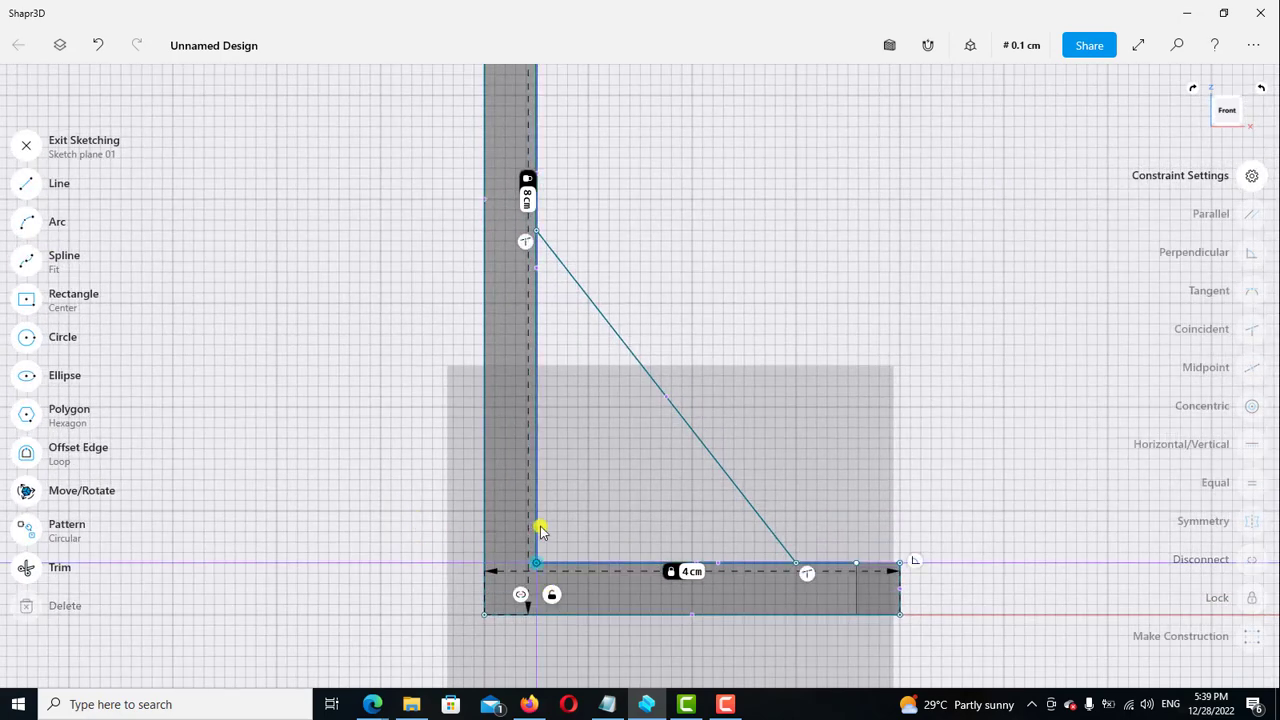
{"action": "left_click", "coordinate": [535, 472]}
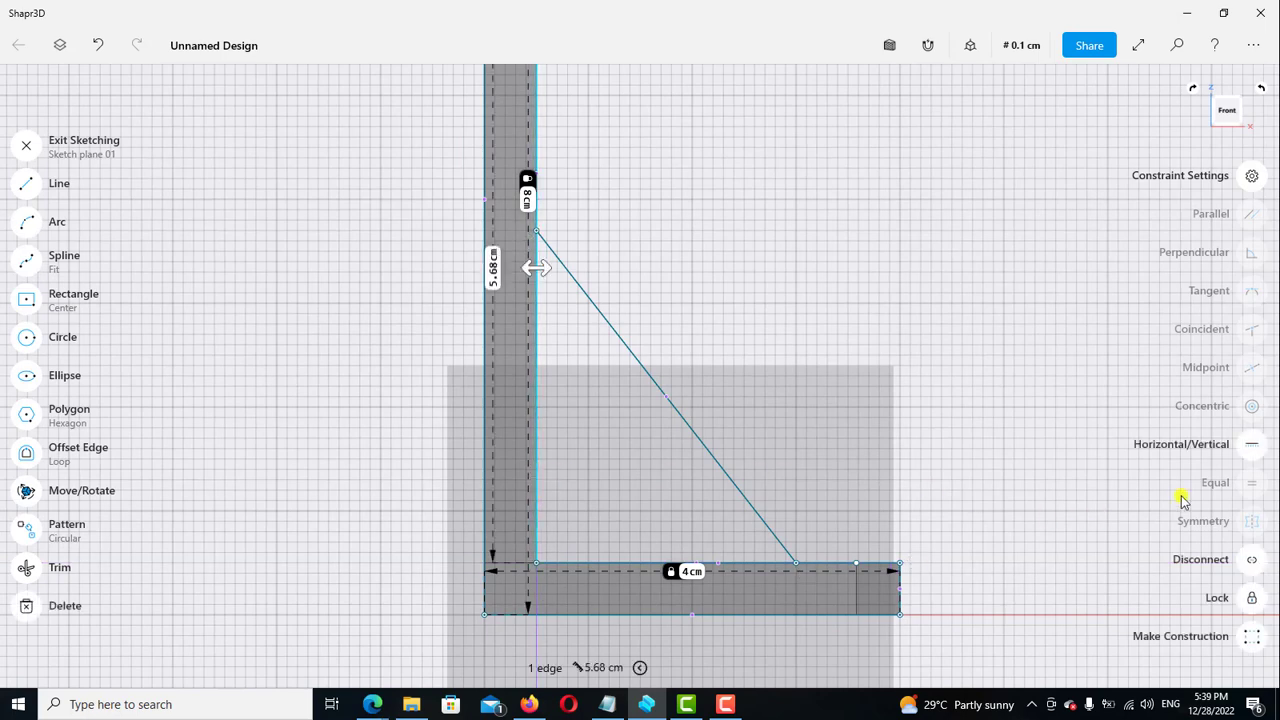
{"action": "left_click", "coordinate": [1254, 447]}
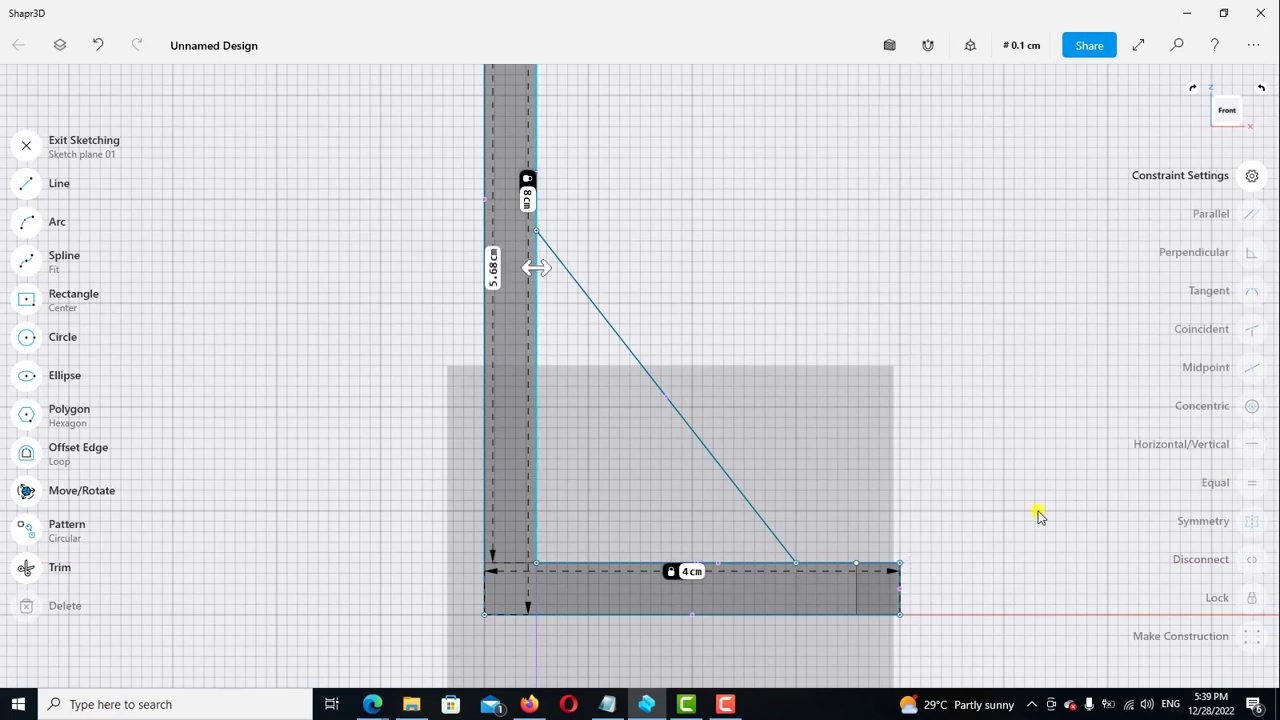
{"action": "left_click", "coordinate": [763, 565]}
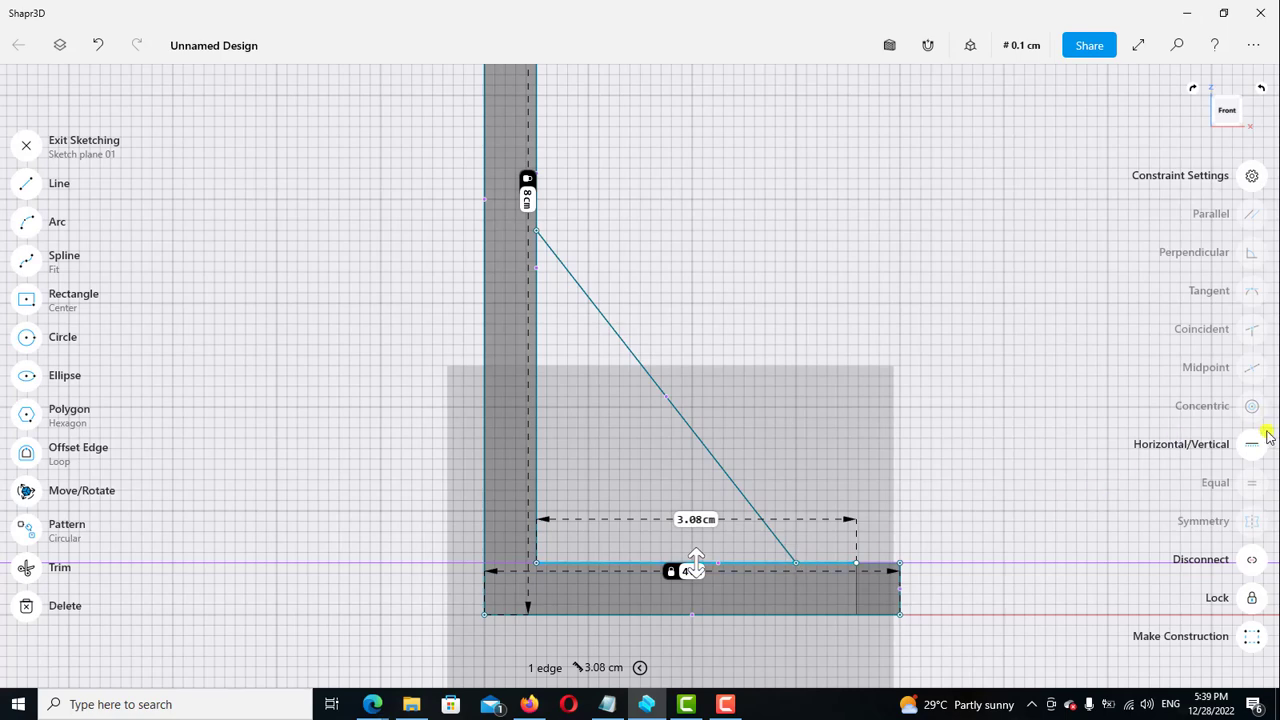
{"action": "left_click", "coordinate": [1238, 450]}
Dimension the rib height from the inner corner to the diagonal's top at 3.5 cm
{"action": "scroll", "coordinate": [712, 502], "scroll_direction": "up", "scroll_amount": 1}
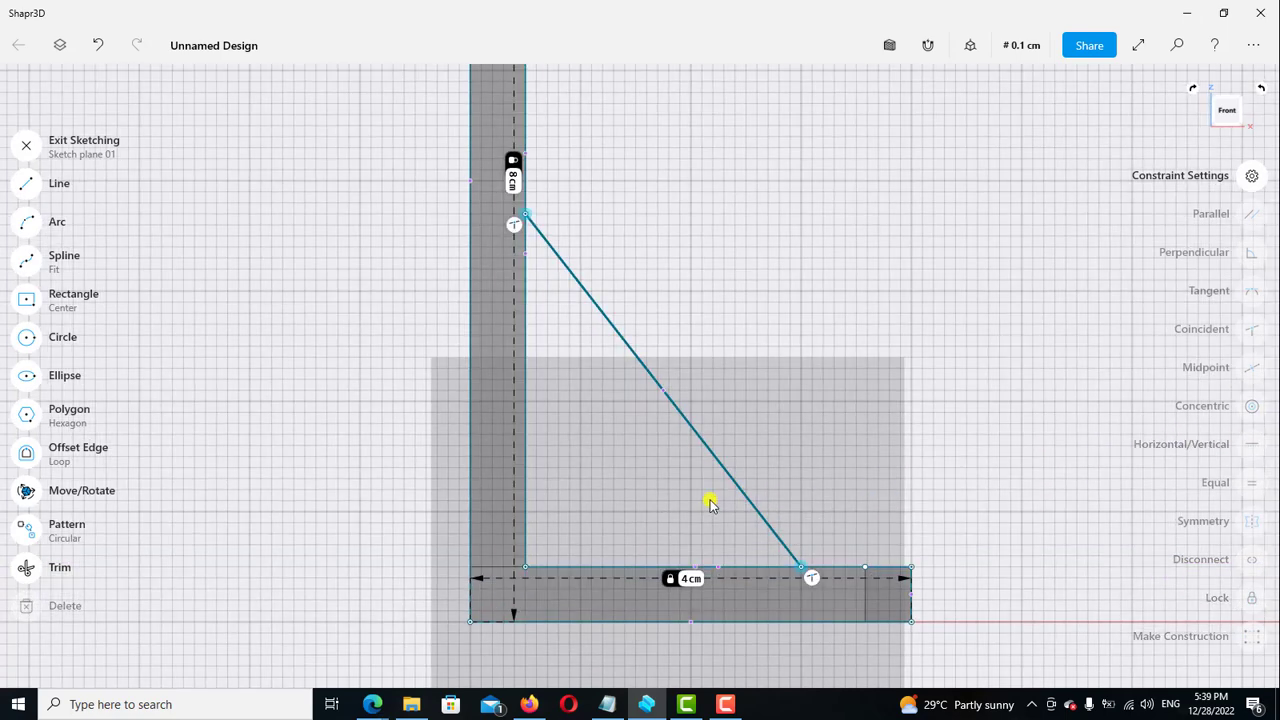
{"action": "left_click", "coordinate": [527, 460]}
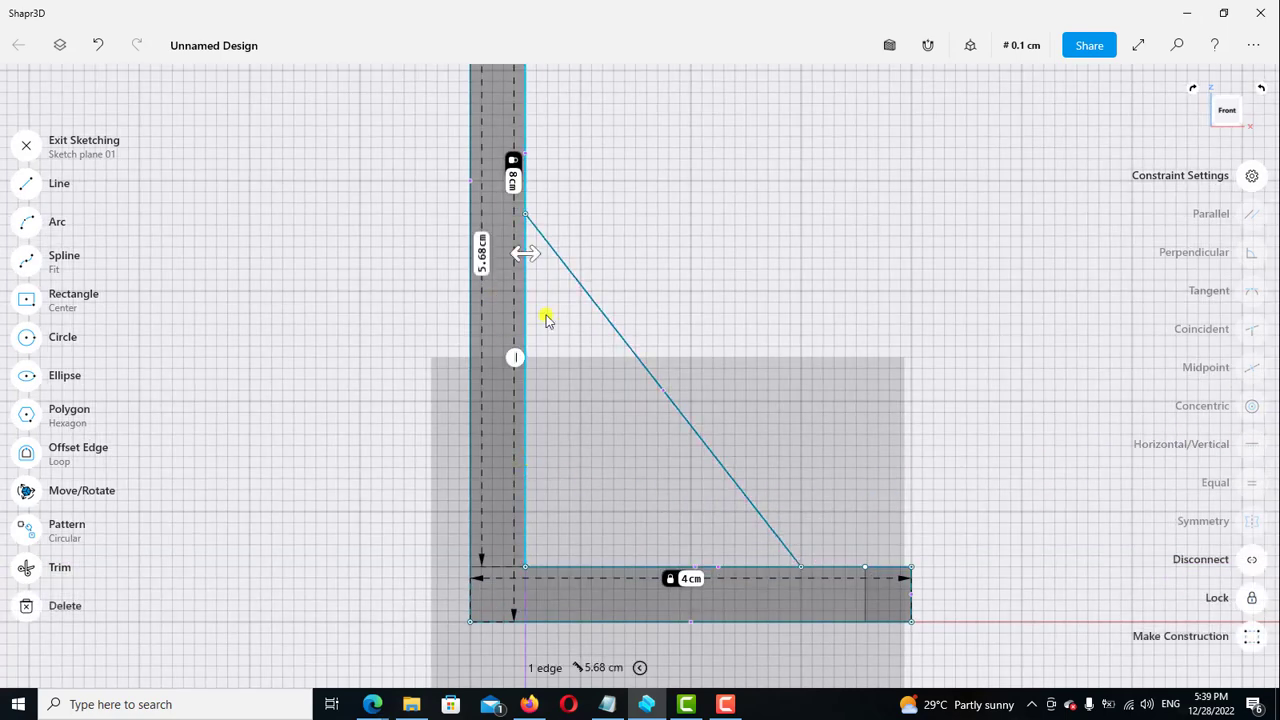
{"action": "scroll", "coordinate": [567, 268], "scroll_direction": "down", "scroll_amount": 1}
{"action": "left_click", "coordinate": [530, 233]}
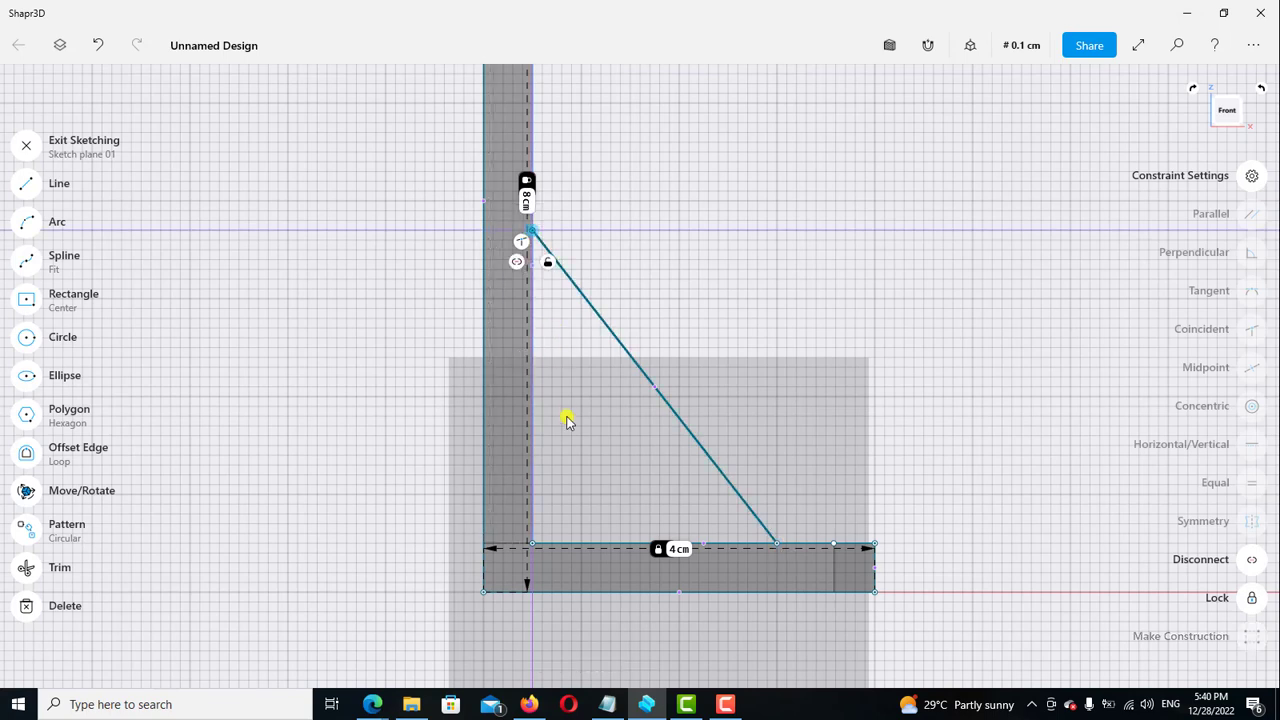
{"action": "left_click", "coordinate": [532, 543]}
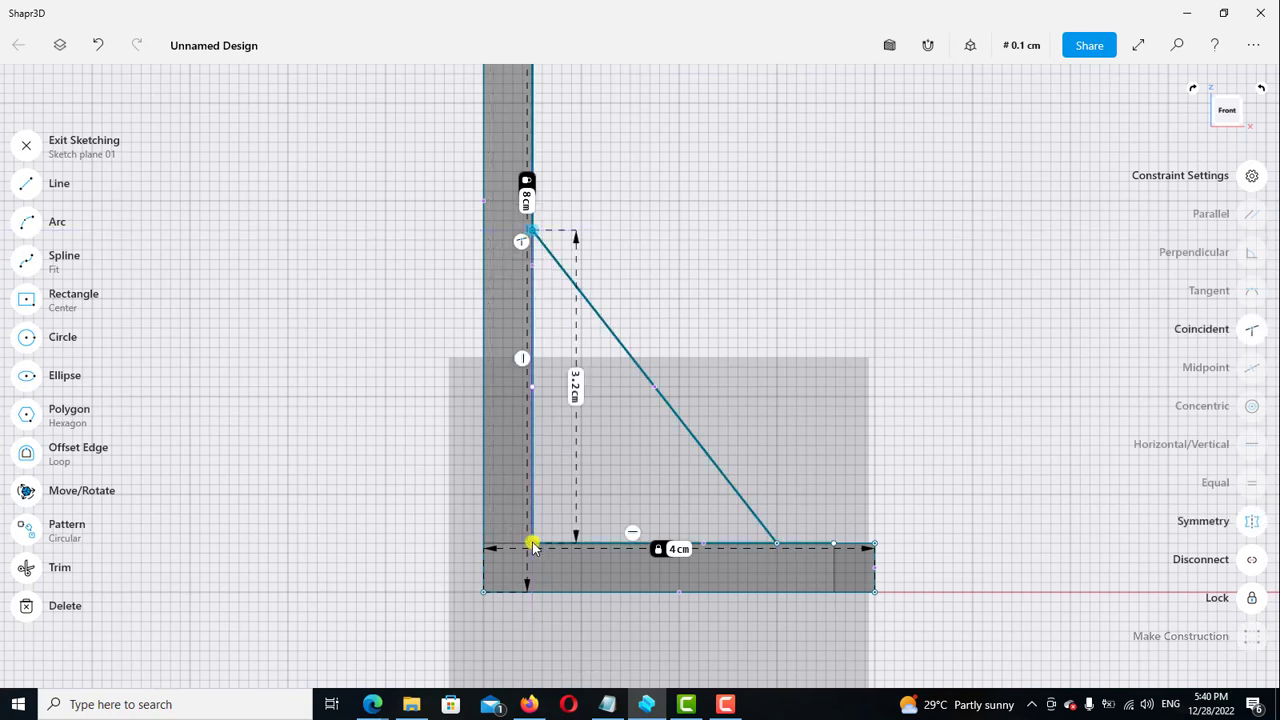
{"action": "left_click_drag", "start_coordinate": [582, 385], "coordinate": [352, 388]}
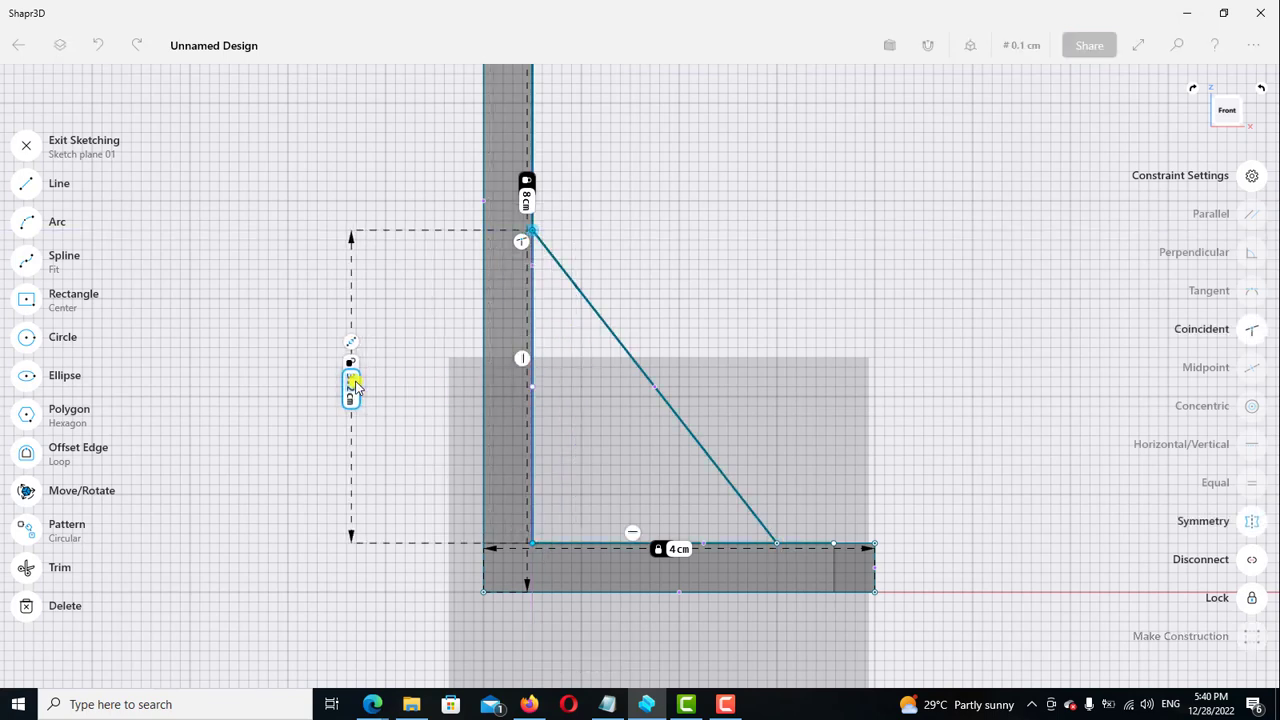
{"action": "left_click", "coordinate": [352, 385]}
{"action": "left_click", "coordinate": [371, 468]}
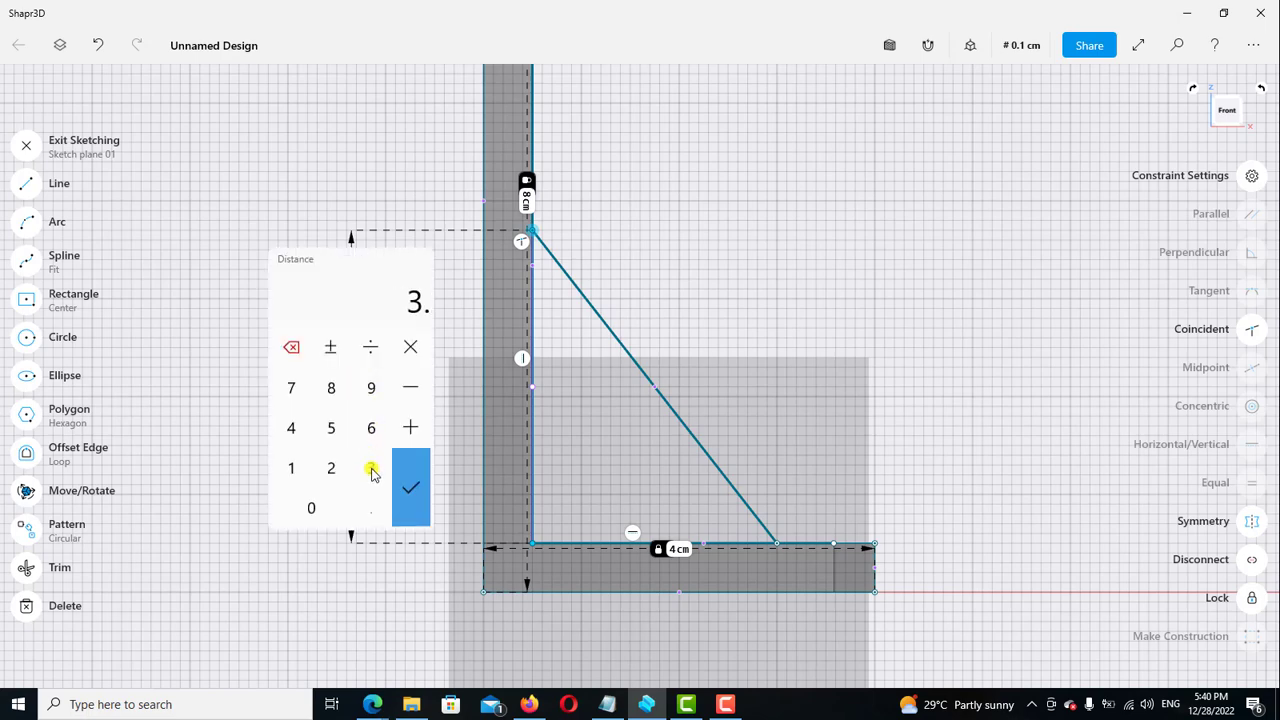
{"action": "left_click", "coordinate": [333, 428]}
{"action": "left_click", "coordinate": [410, 487]}
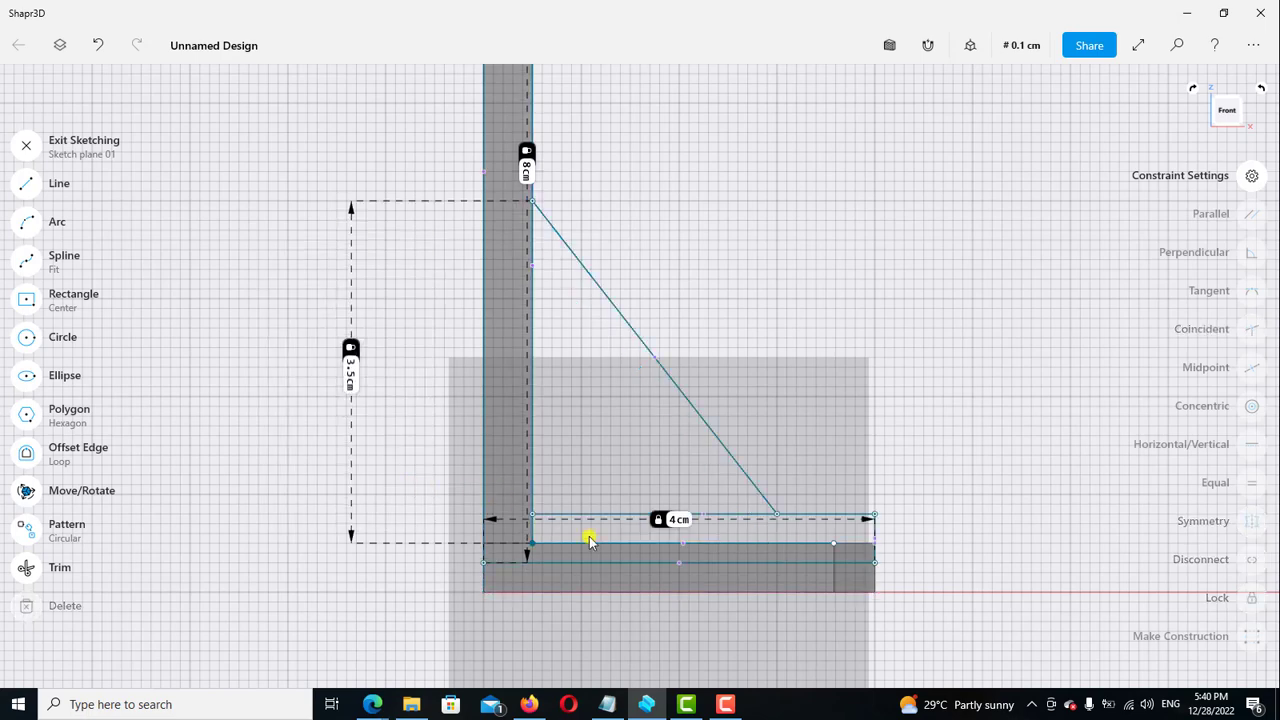
Set the distance from the inner corner to the diagonal's bottom end to 3 cm
{"action": "scroll", "coordinate": [590, 540], "scroll_direction": "up", "scroll_amount": 1}
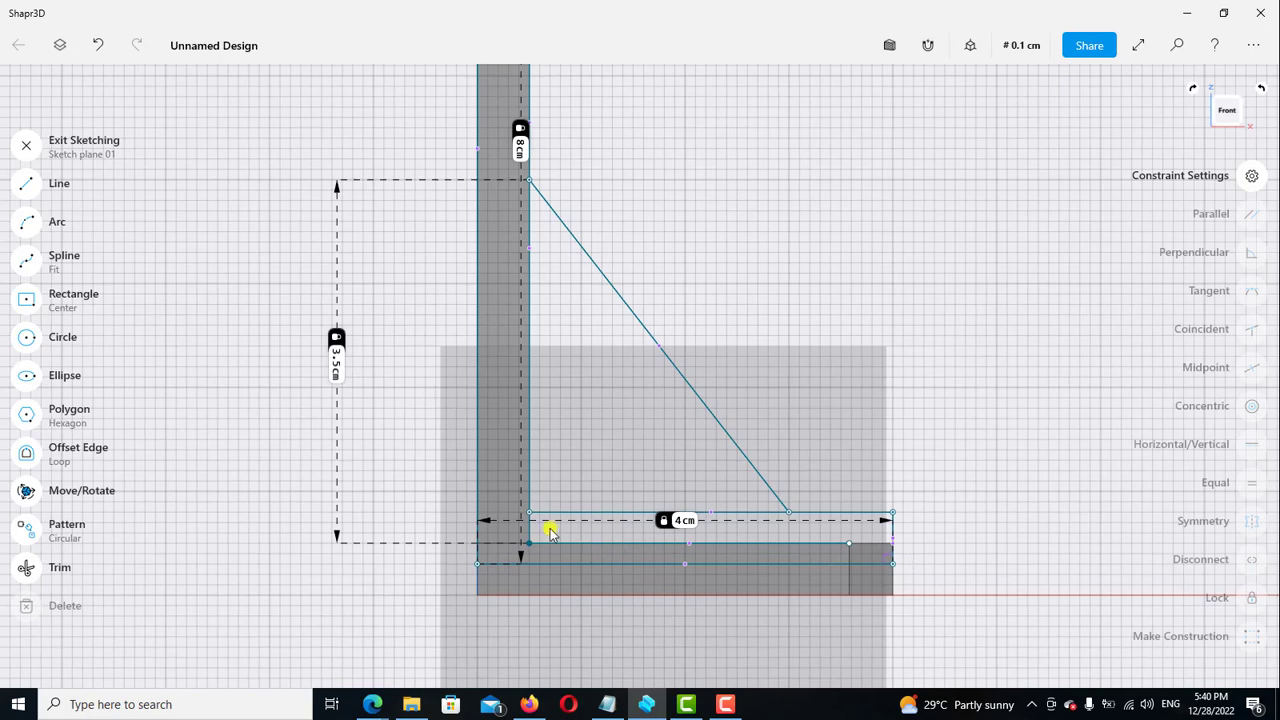
{"action": "left_click_drag", "start_coordinate": [529, 513], "coordinate": [529, 543]}
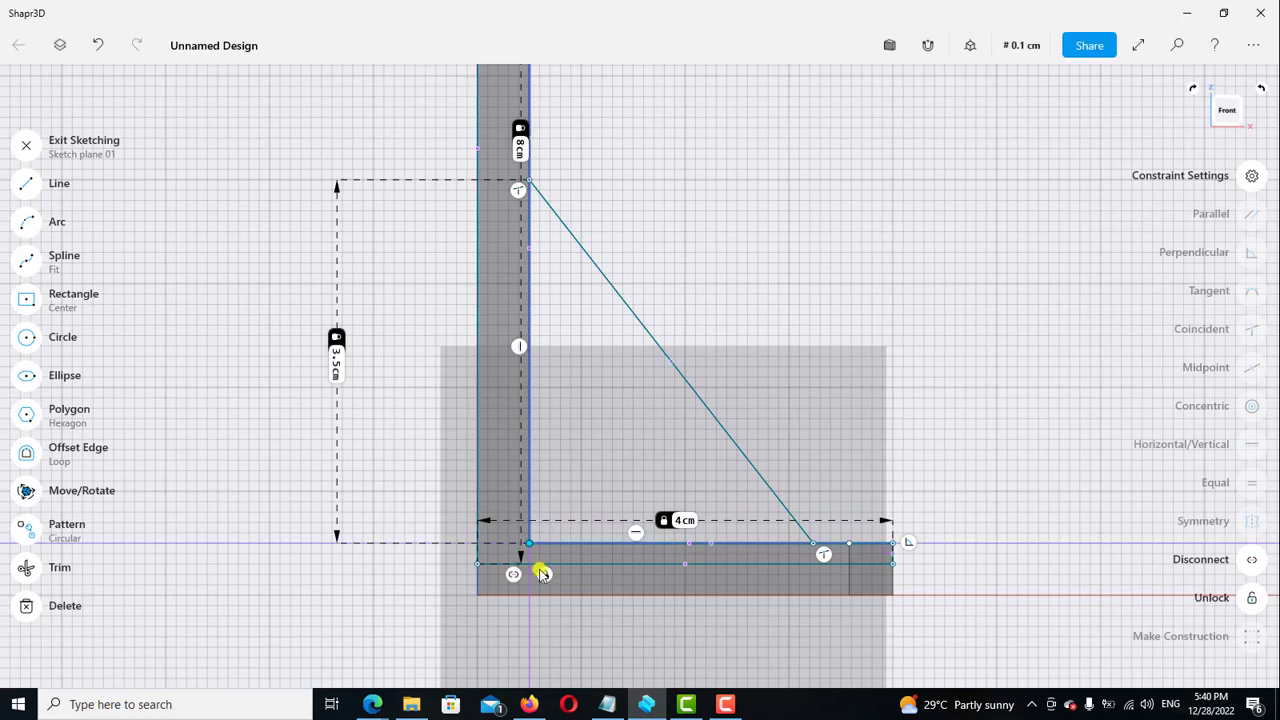
{"action": "left_click", "coordinate": [748, 545]}
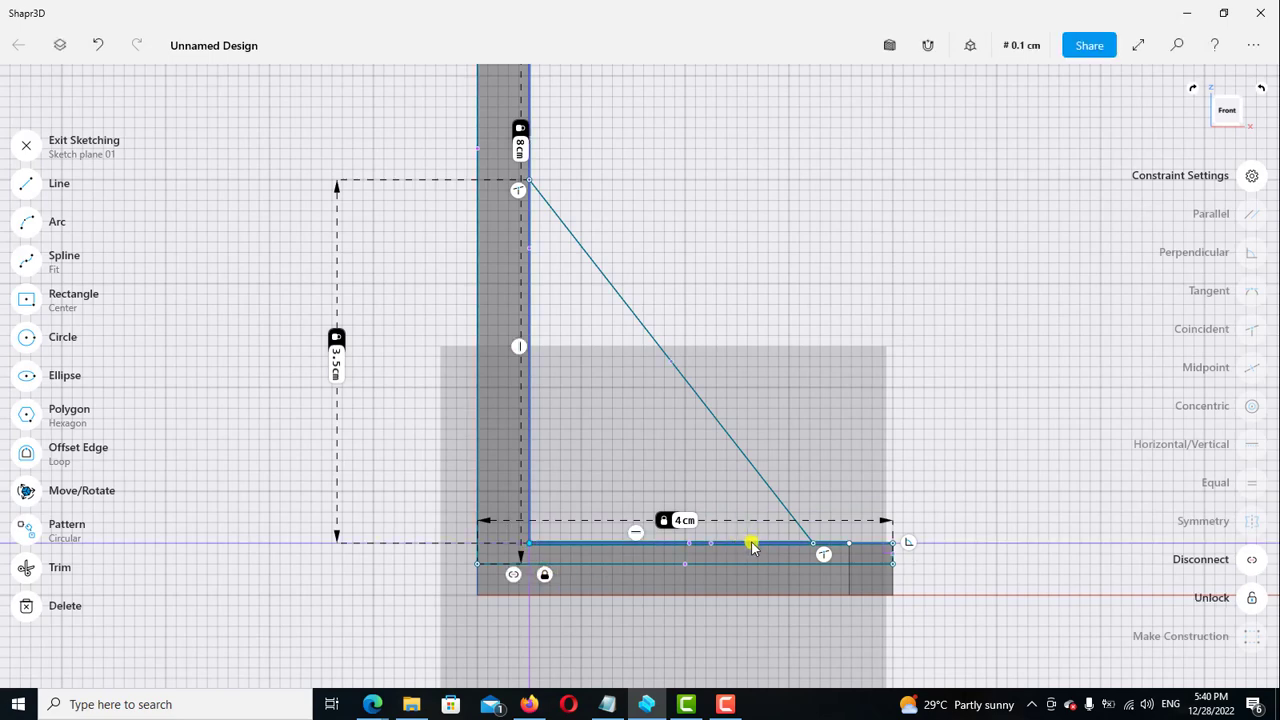
{"action": "left_click", "coordinate": [807, 536]}
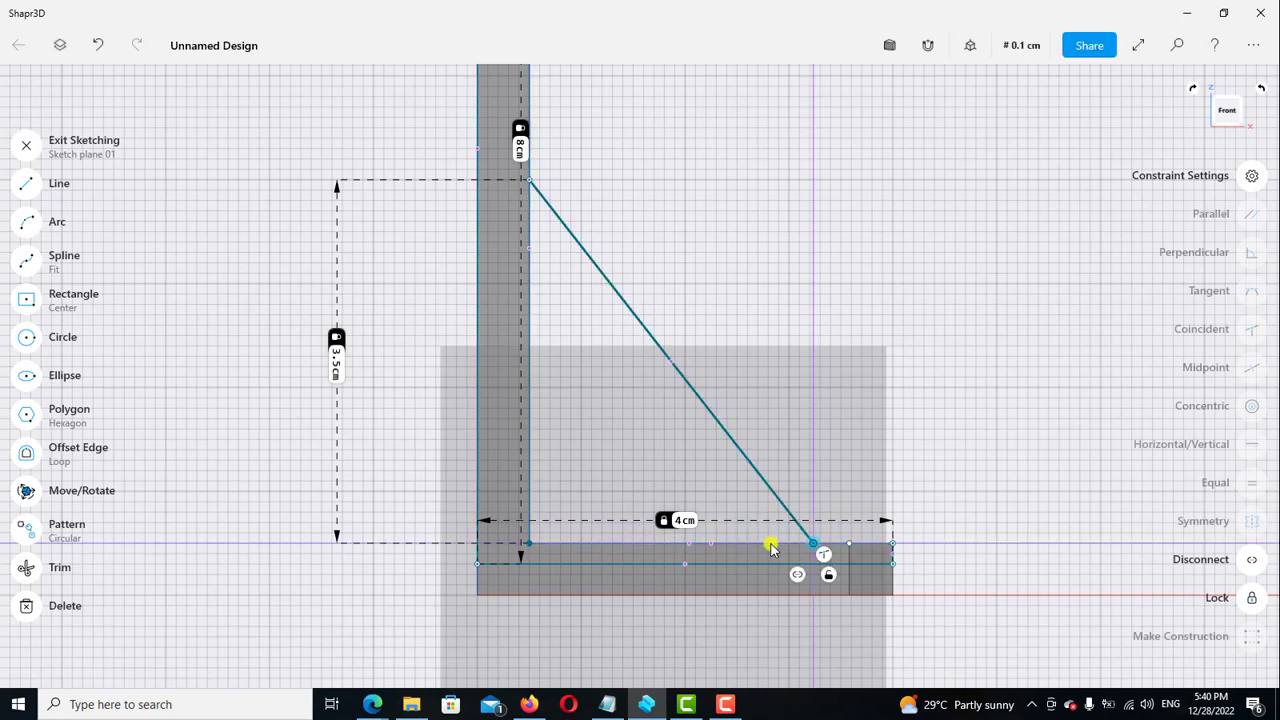
{"action": "left_click", "coordinate": [527, 542]}
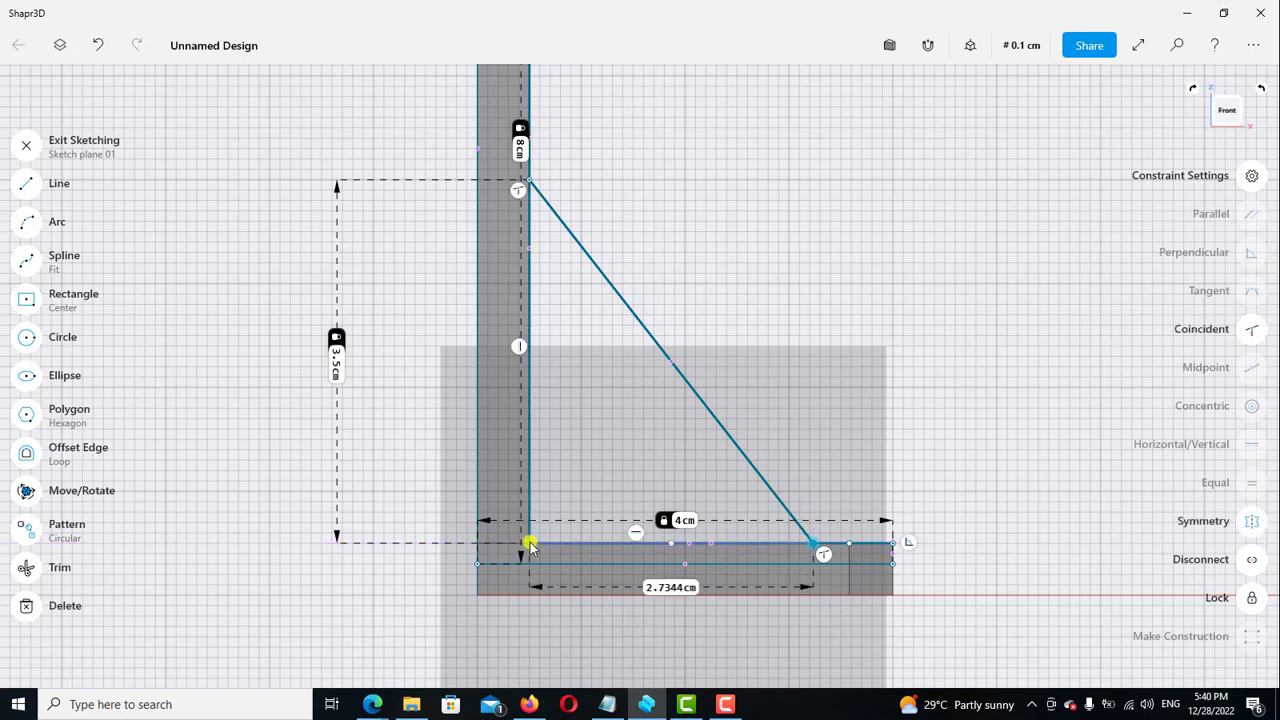
{"action": "left_click", "coordinate": [688, 587]}
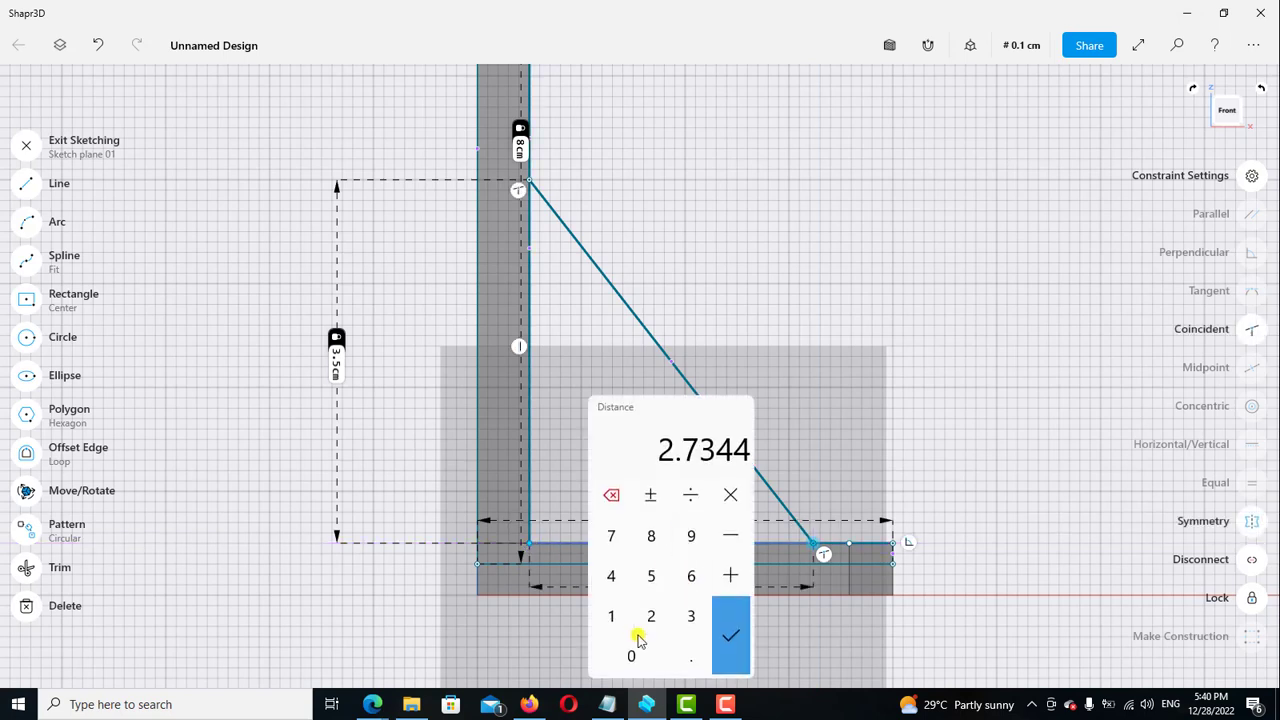
{"action": "left_click", "coordinate": [690, 616]}
{"action": "left_click", "coordinate": [731, 634]}
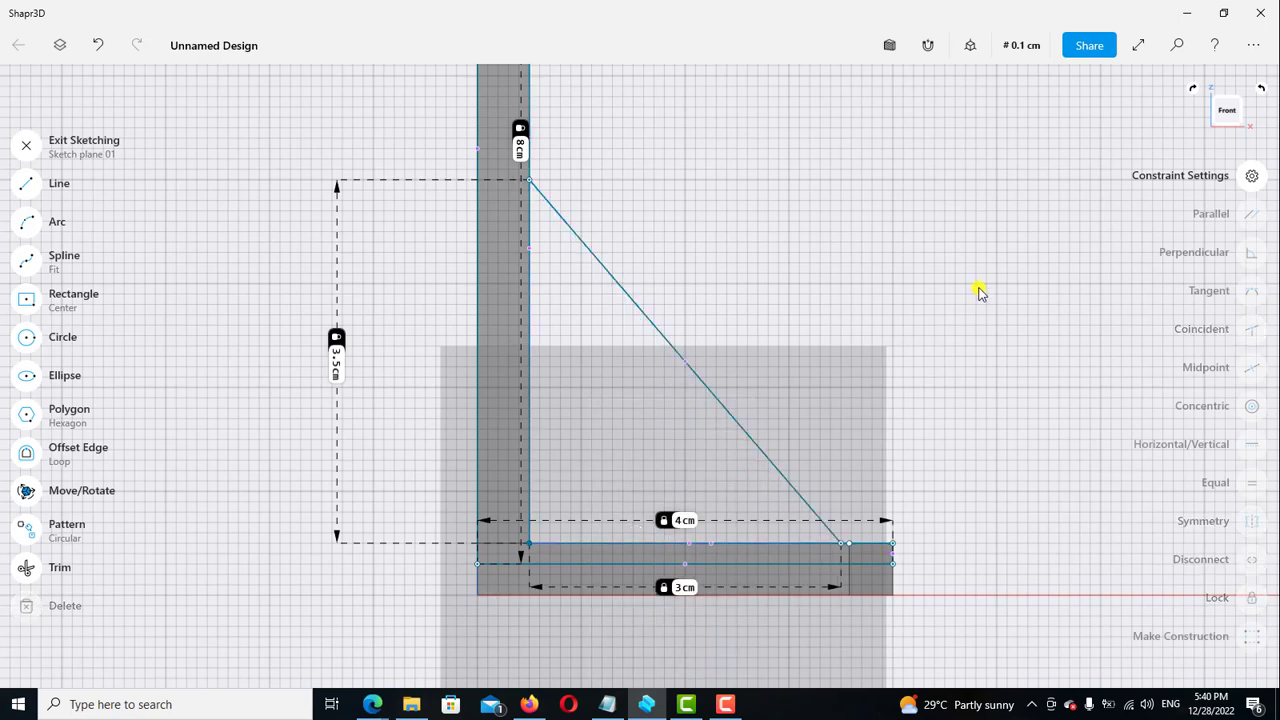
Trim the short base segment right of the diagonal and exit the rib sketch
{"action": "left_click", "coordinate": [26, 567]}
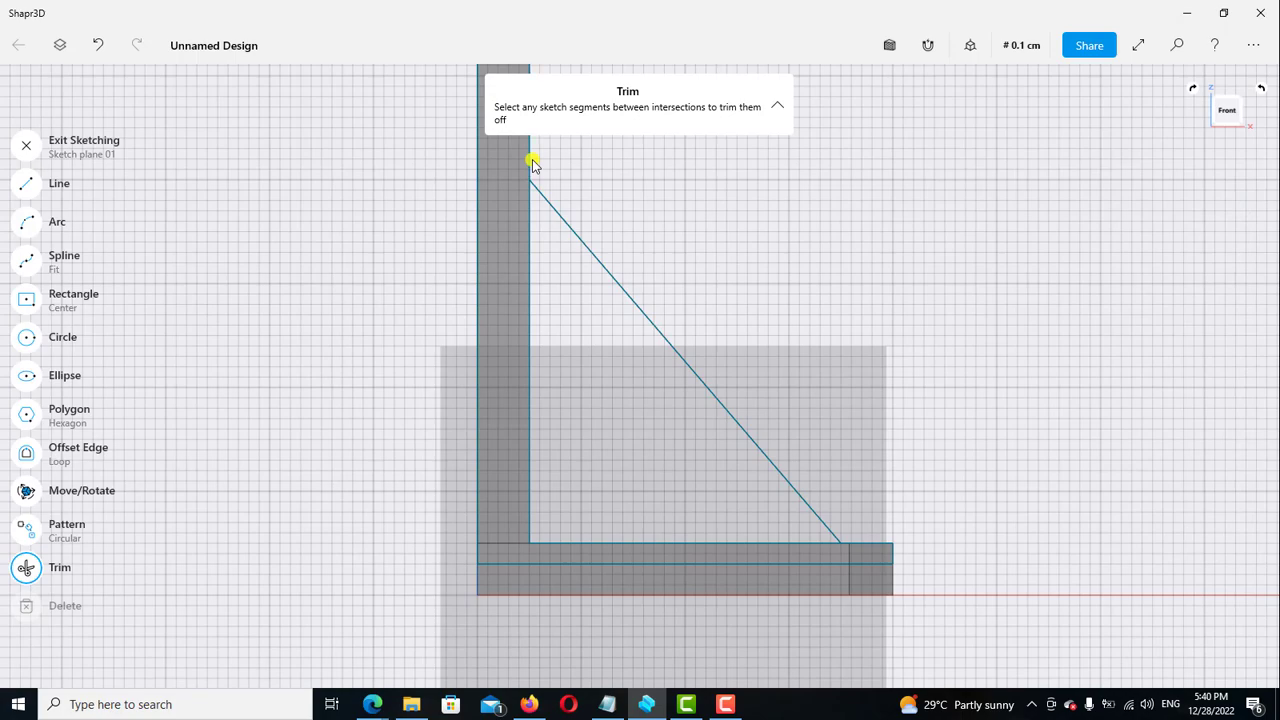
{"action": "left_click", "coordinate": [878, 544]}
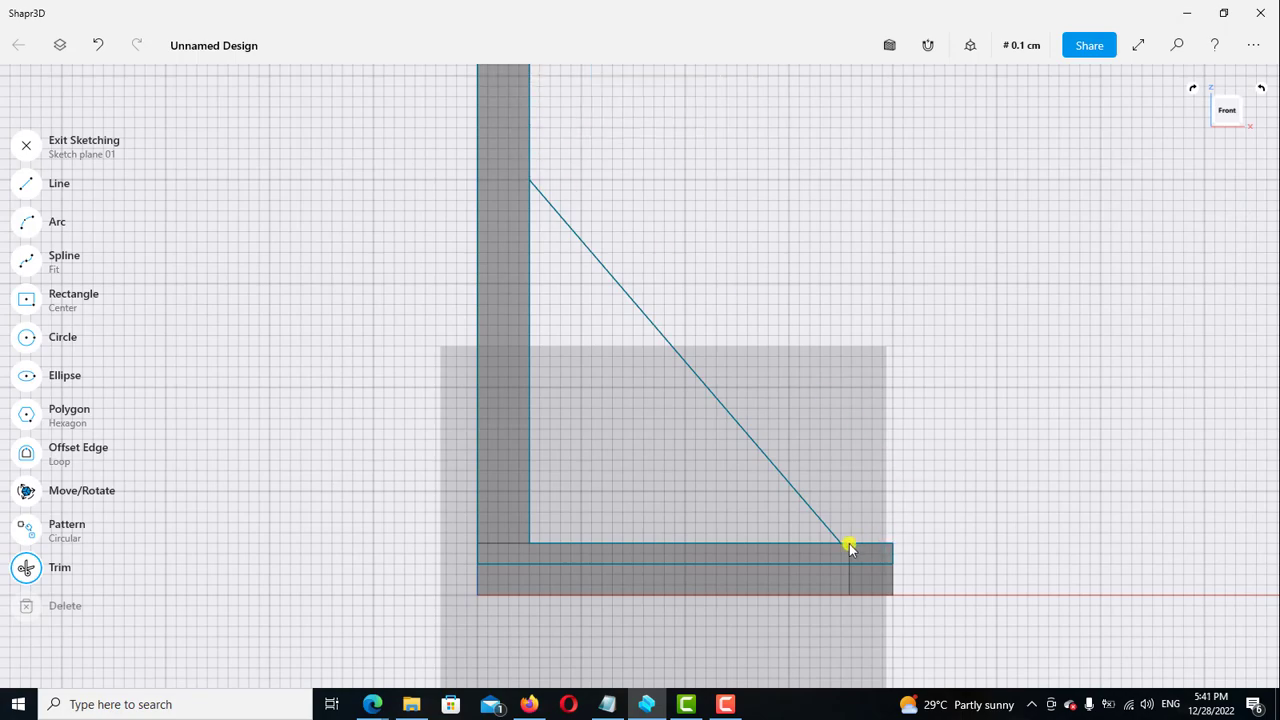
{"action": "scroll", "coordinate": [845, 556], "scroll_direction": "up", "scroll_amount": 2}
{"action": "scroll", "coordinate": [840, 558], "scroll_direction": "up", "scroll_amount": 2}
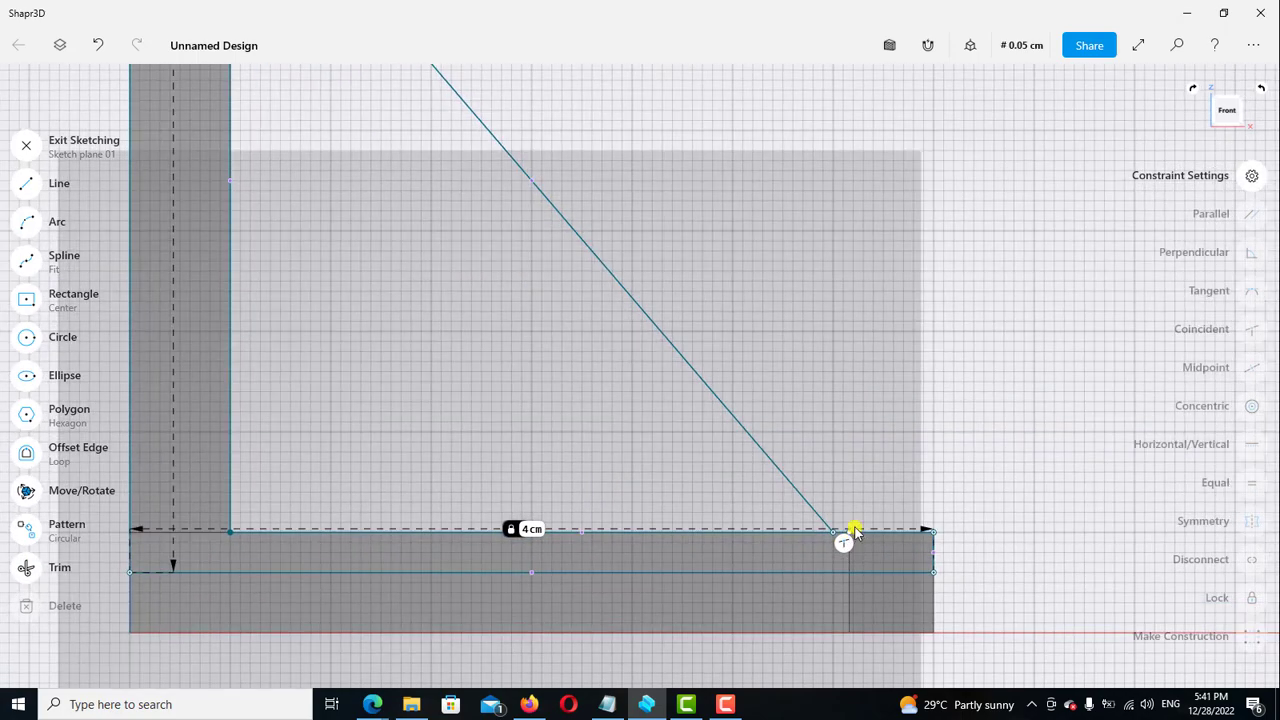
{"action": "left_click", "coordinate": [836, 528]}
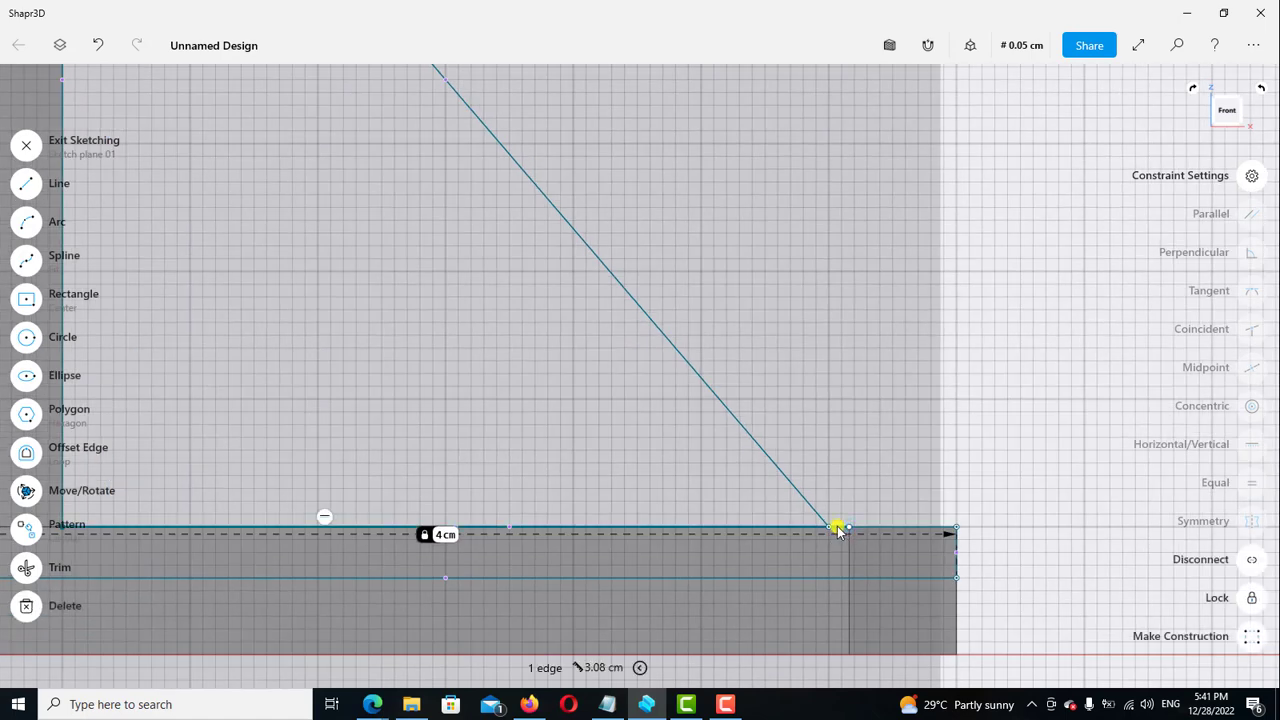
{"action": "left_click", "coordinate": [26, 567]}
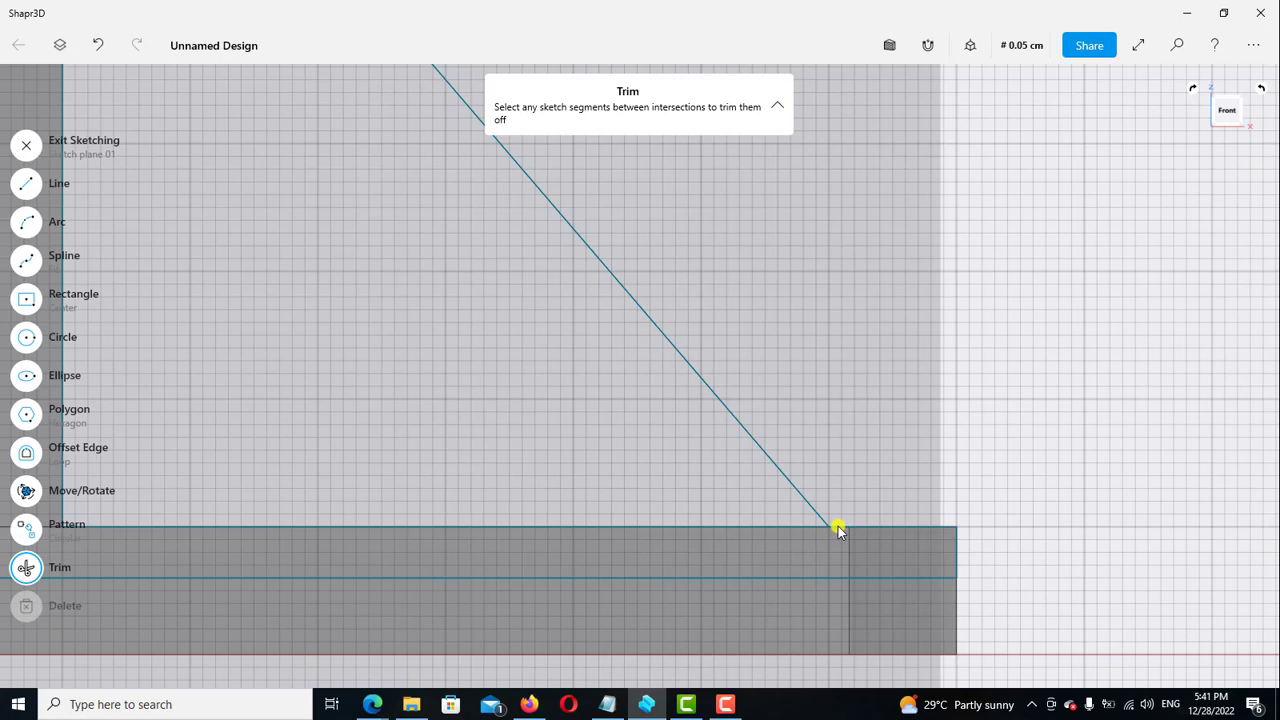
{"action": "scroll", "coordinate": [851, 527], "scroll_direction": "down", "scroll_amount": 2}
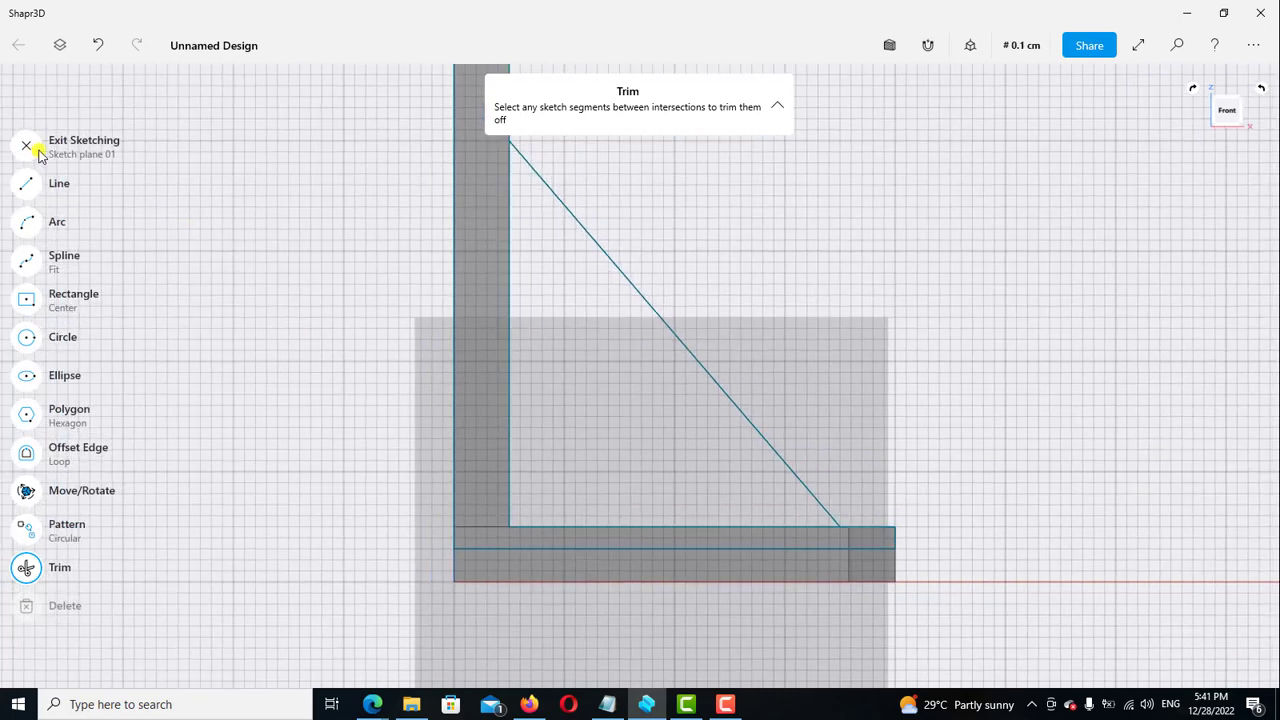
{"action": "left_click", "coordinate": [27, 146]}
{"action": "scroll", "coordinate": [777, 420], "scroll_direction": "down", "scroll_amount": 2}
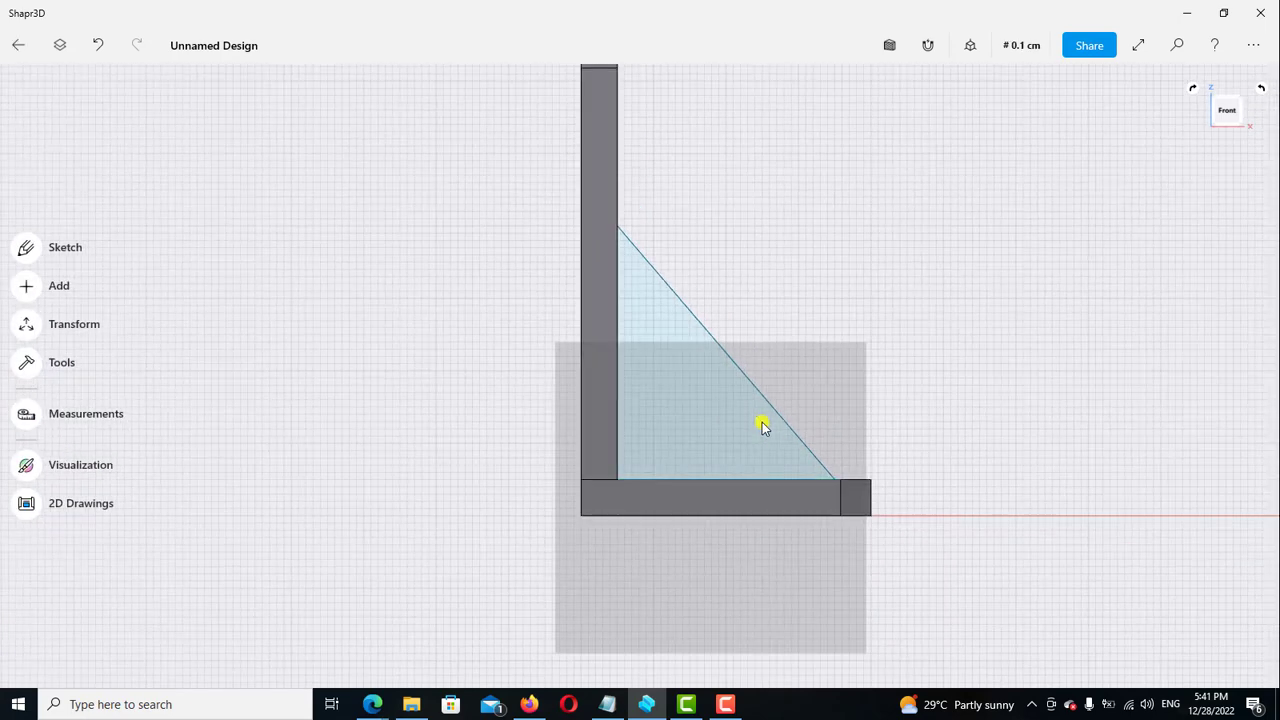
Extrude the triangle face 0.25 cm into a rib
{"action": "left_click", "coordinate": [970, 45]}
{"action": "left_click", "coordinate": [928, 126]}
{"action": "scroll", "coordinate": [634, 434], "scroll_direction": "up", "scroll_amount": 2}
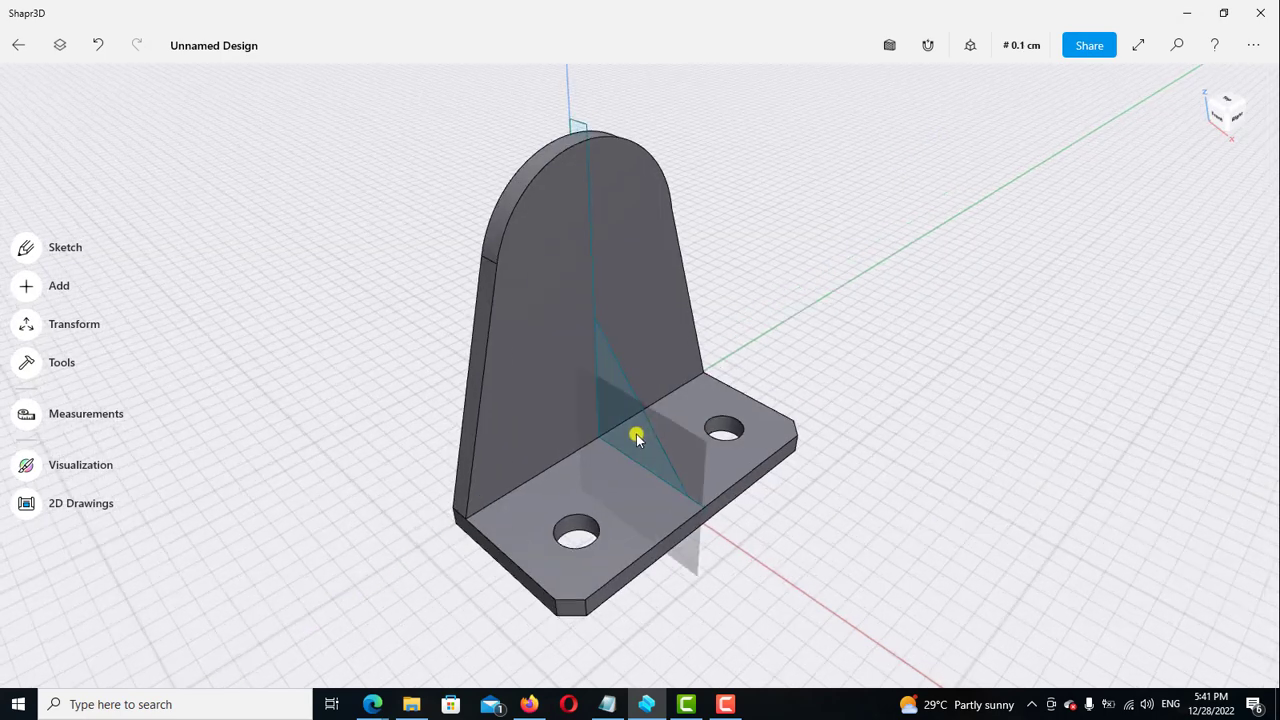
{"action": "scroll", "coordinate": [607, 370], "scroll_direction": "up", "scroll_amount": 1}
{"action": "left_click", "coordinate": [606, 362]}
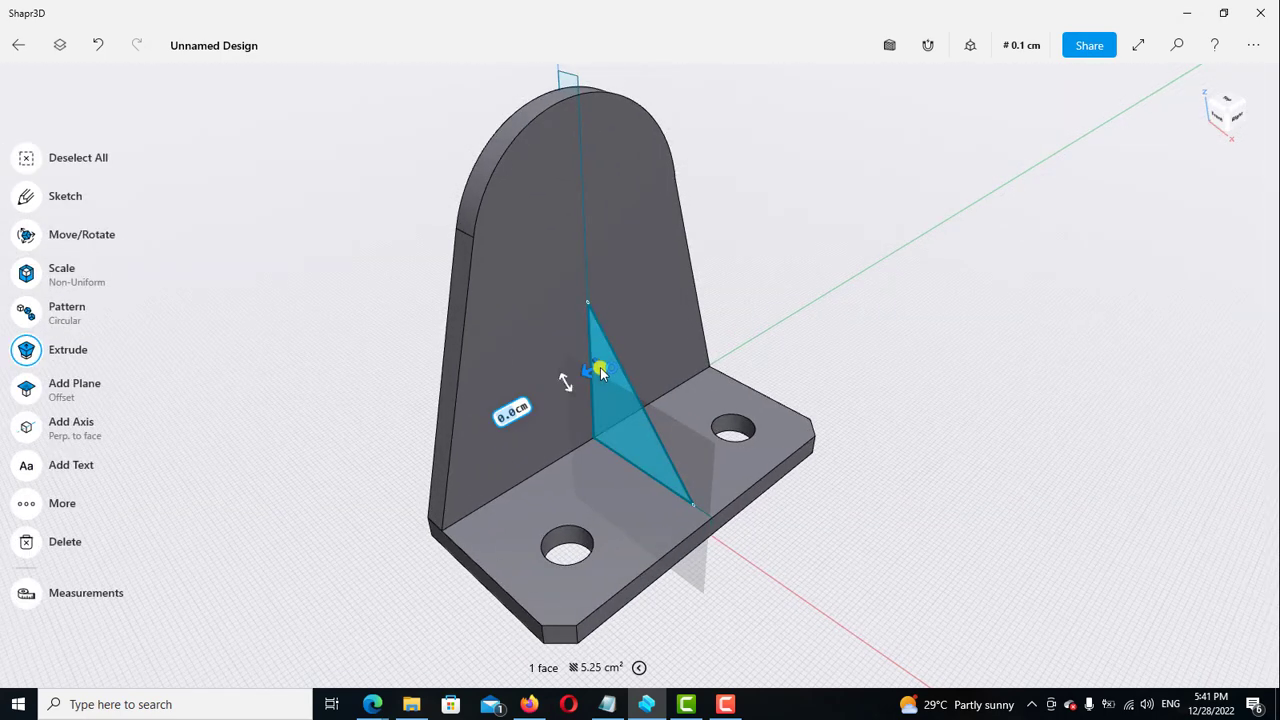
{"action": "left_click_drag", "start_coordinate": [563, 387], "coordinate": [562, 380]}
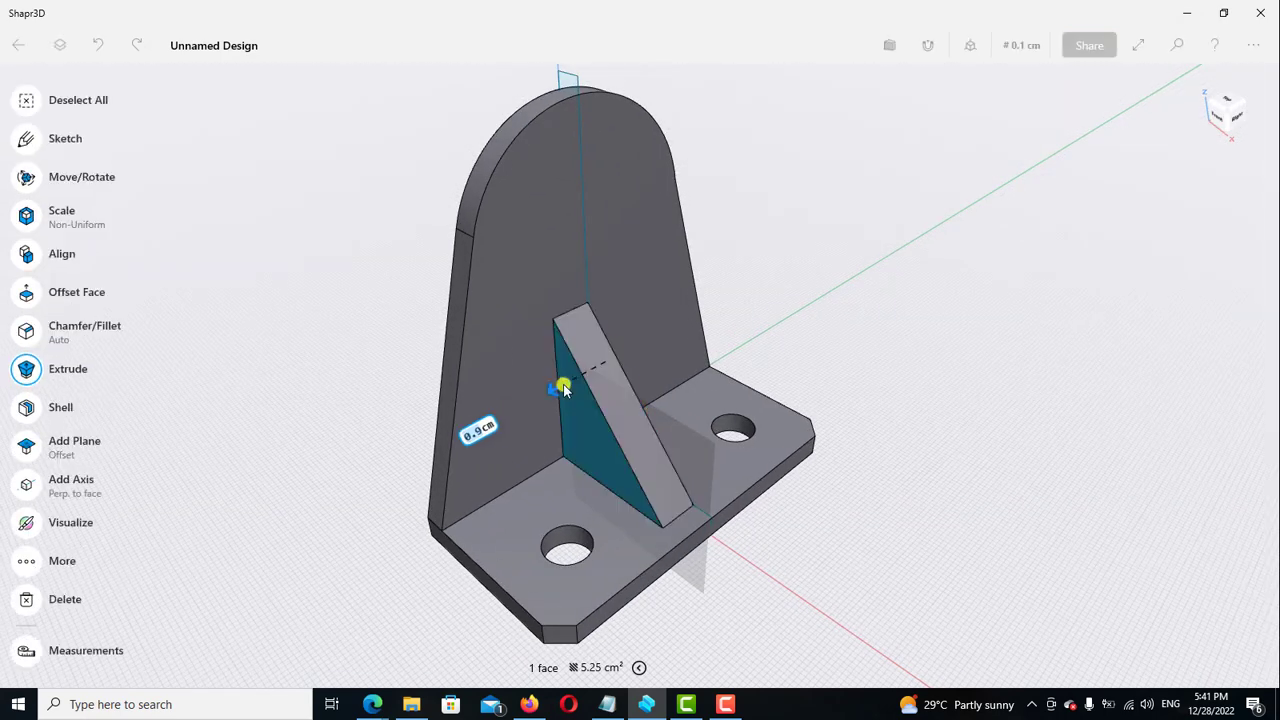
{"action": "left_click", "coordinate": [490, 428]}
{"action": "left_click", "coordinate": [441, 547]}
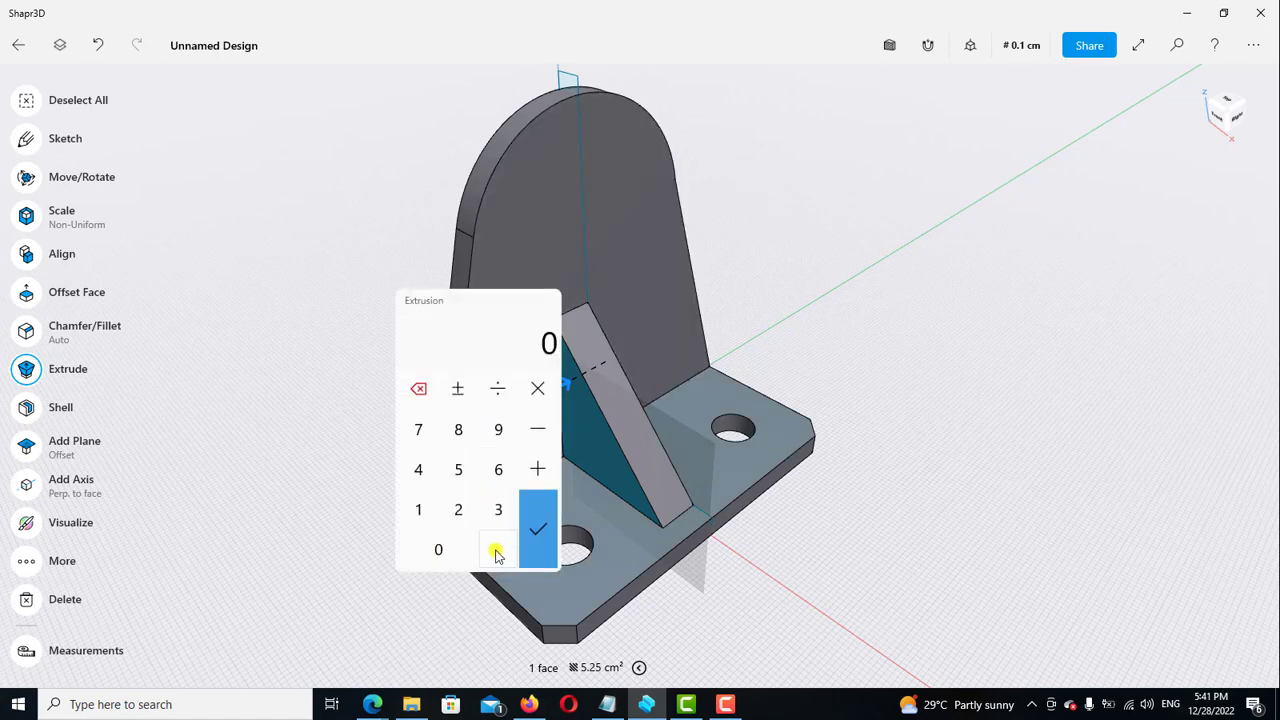
{"action": "left_click", "coordinate": [497, 550]}
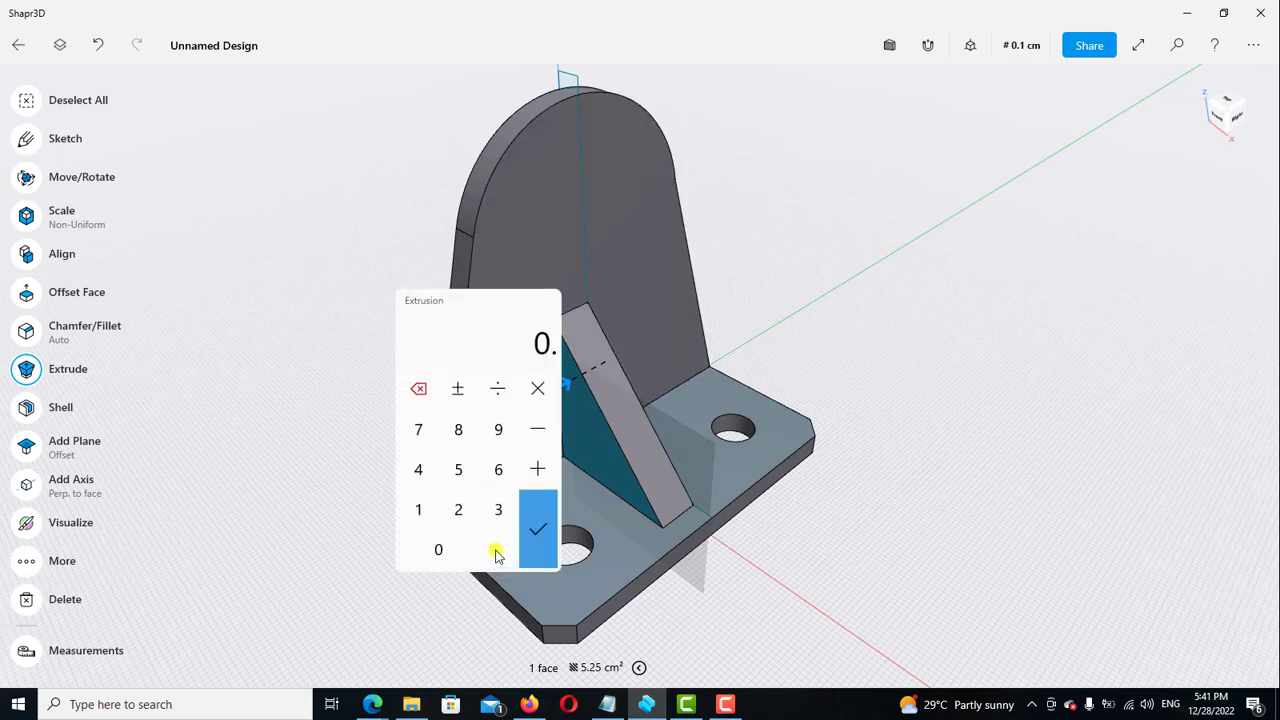
{"action": "left_click", "coordinate": [461, 512]}
{"action": "left_click", "coordinate": [462, 472]}
{"action": "left_click", "coordinate": [541, 520]}
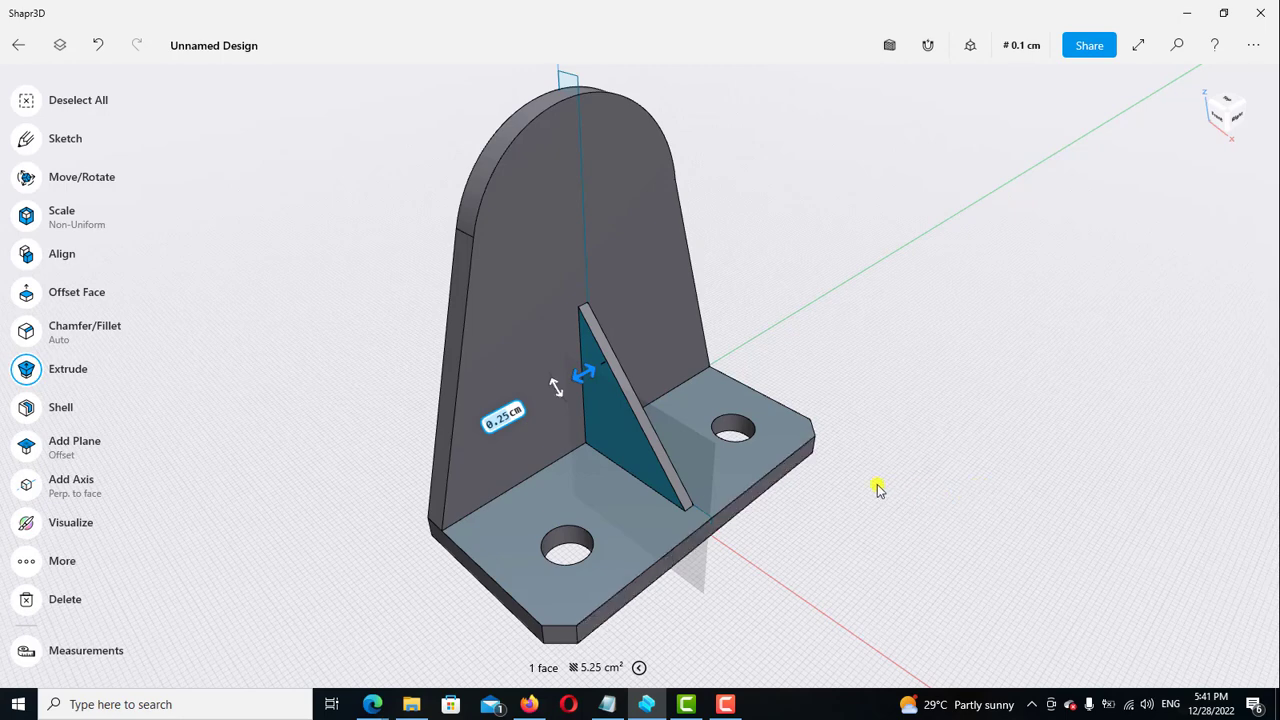
Offset the rib's opposite side face outward by 0.5 cm
{"action": "right_click_drag", "start_coordinate": [876, 488], "coordinate": [846, 257]}
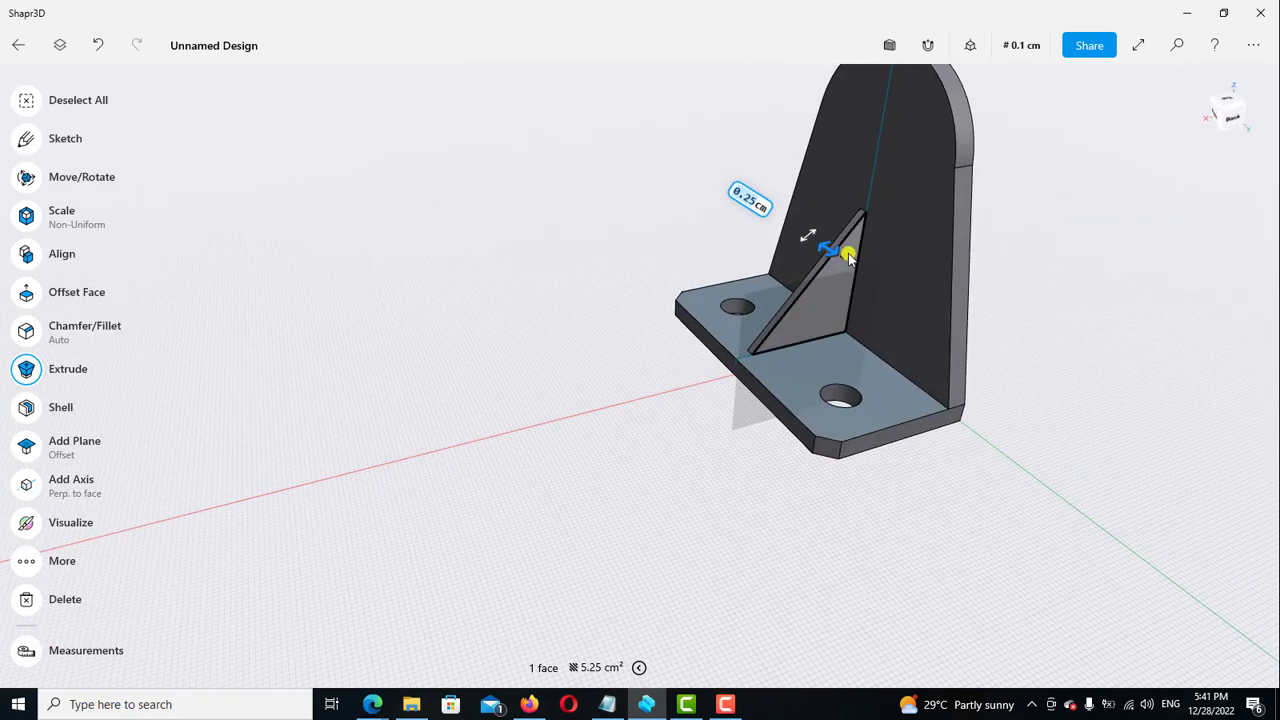
{"action": "left_click", "coordinate": [839, 301]}
{"action": "left_click_drag", "start_coordinate": [856, 262], "coordinate": [933, 312]}
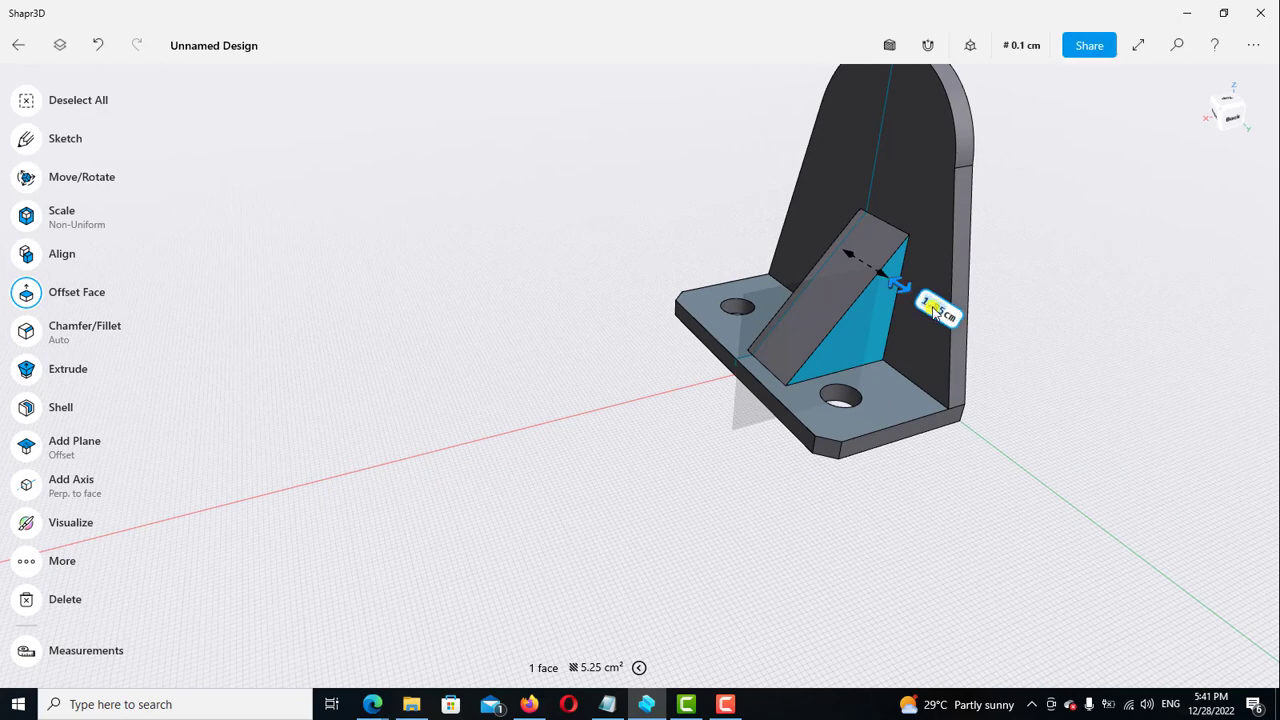
{"action": "left_click", "coordinate": [933, 312]}
{"action": "left_click", "coordinate": [903, 430]}
{"action": "left_click", "coordinate": [955, 432]}
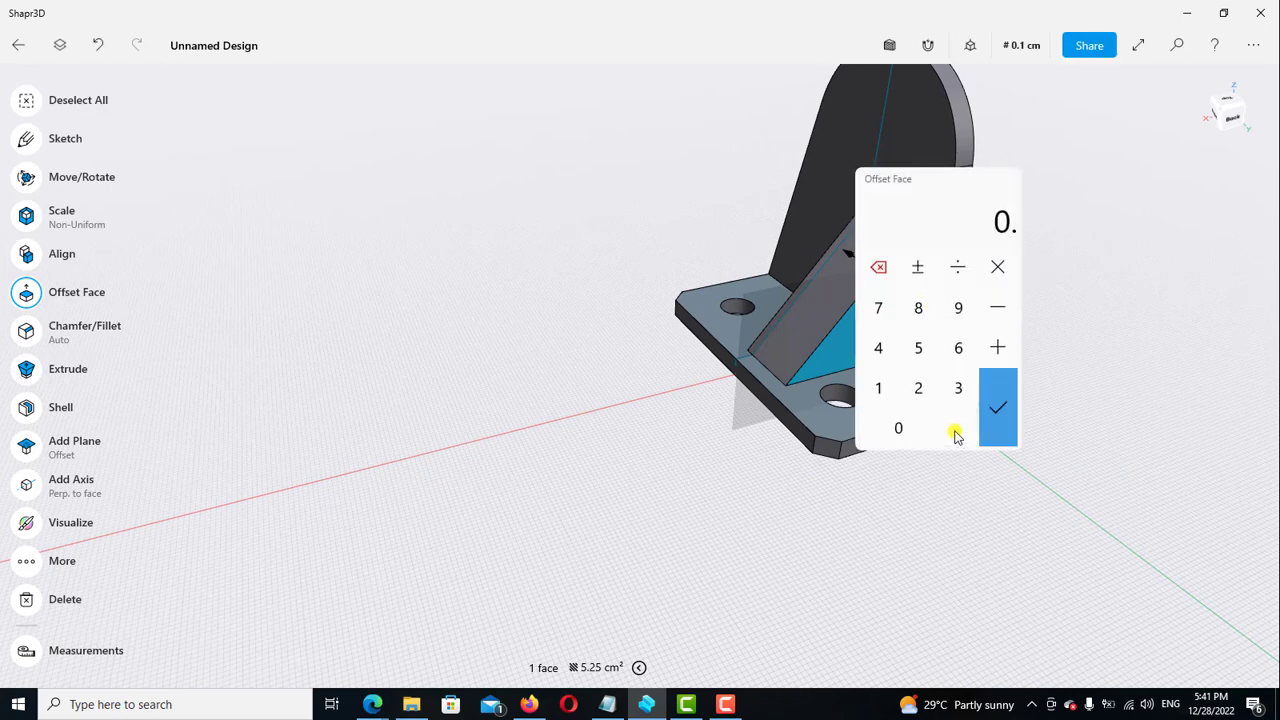
{"action": "left_click", "coordinate": [918, 347]}
{"action": "left_click", "coordinate": [997, 410]}
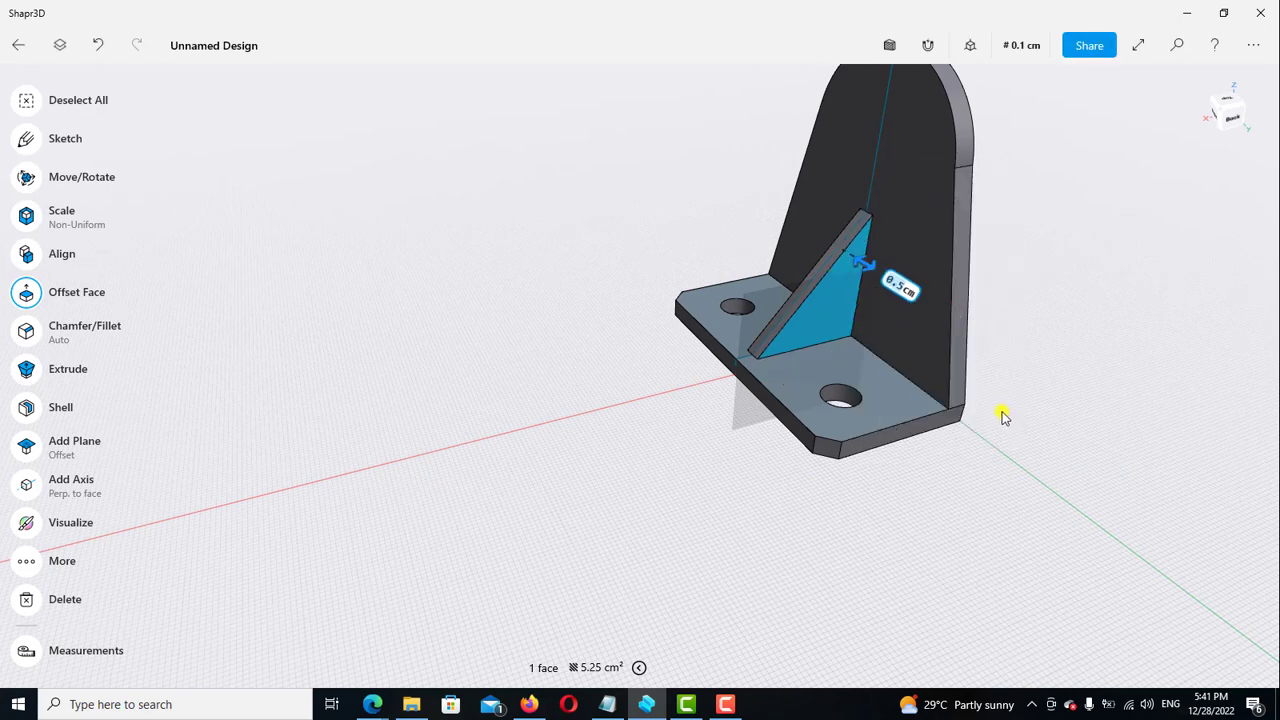
Deselect the rib and open the items list of the design
{"action": "left_click", "coordinate": [1065, 330]}
{"action": "scroll", "coordinate": [980, 411], "scroll_direction": "up", "scroll_amount": 2}
{"action": "scroll", "coordinate": [943, 407], "scroll_direction": "up", "scroll_amount": 2}
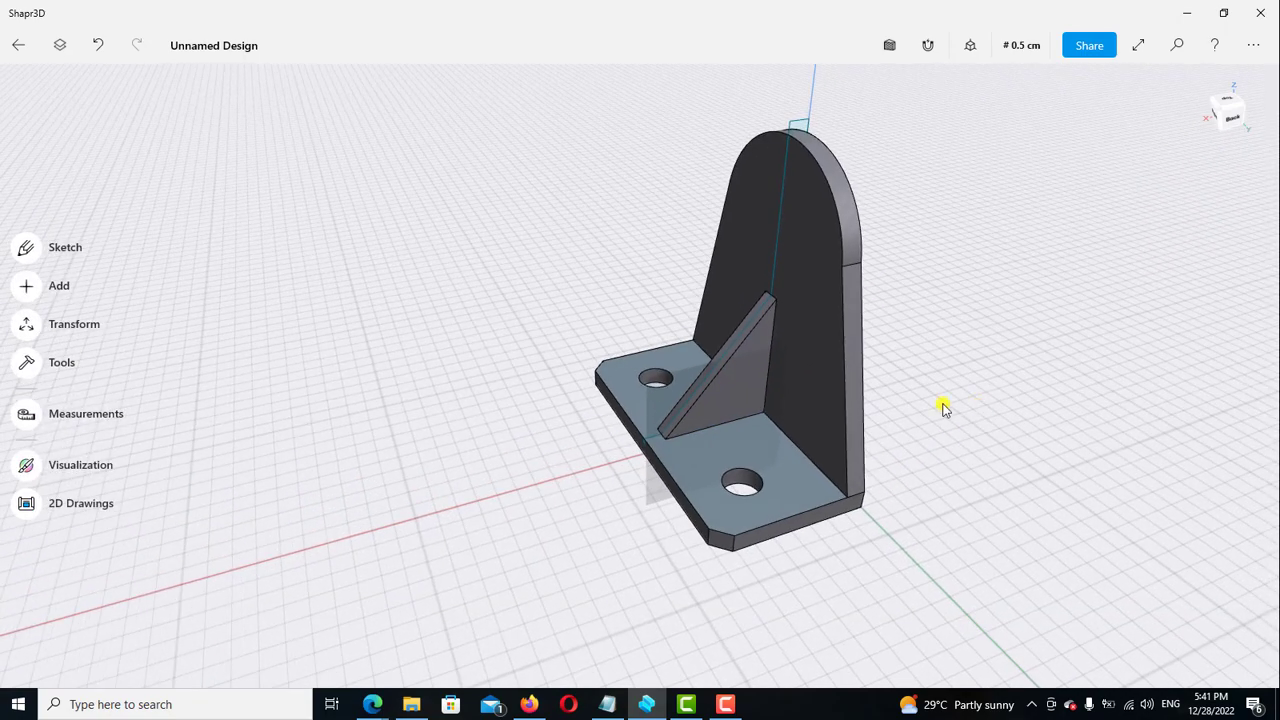
{"action": "left_click", "coordinate": [59, 45]}
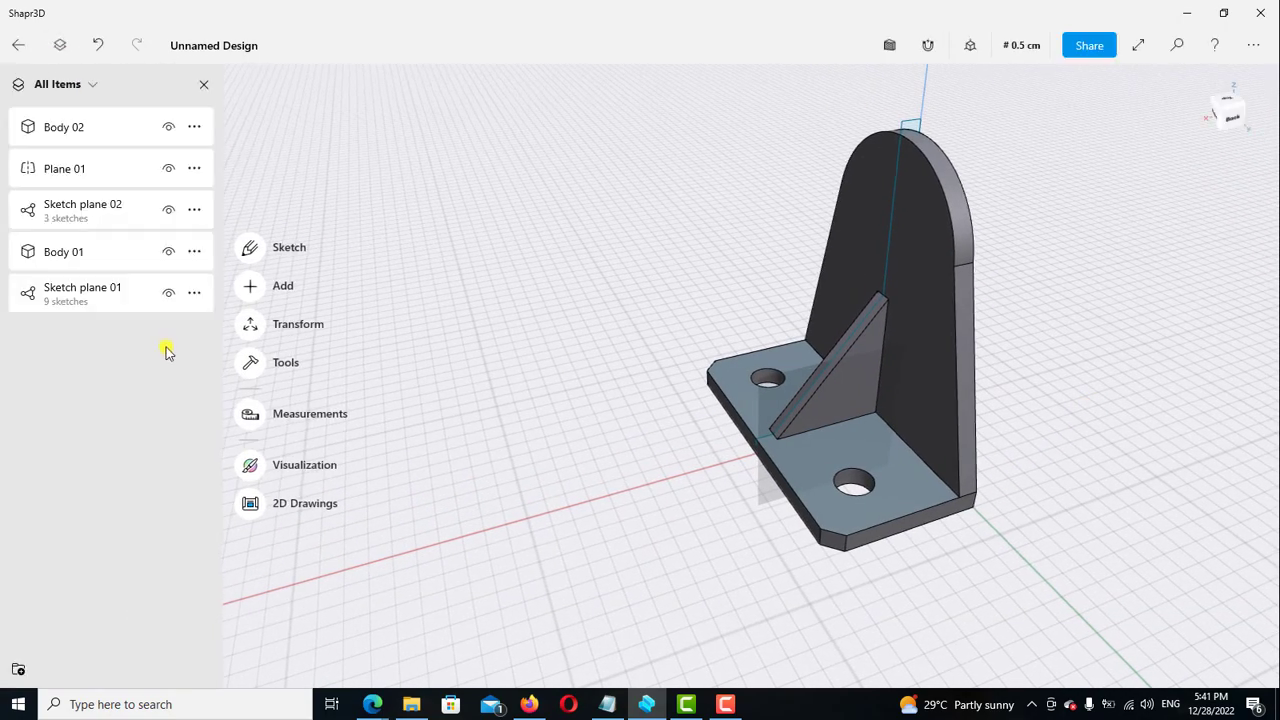
Union Body 02 with the bracket and delete Sketch plane 01 and 02
{"action": "left_click", "coordinate": [58, 137]}
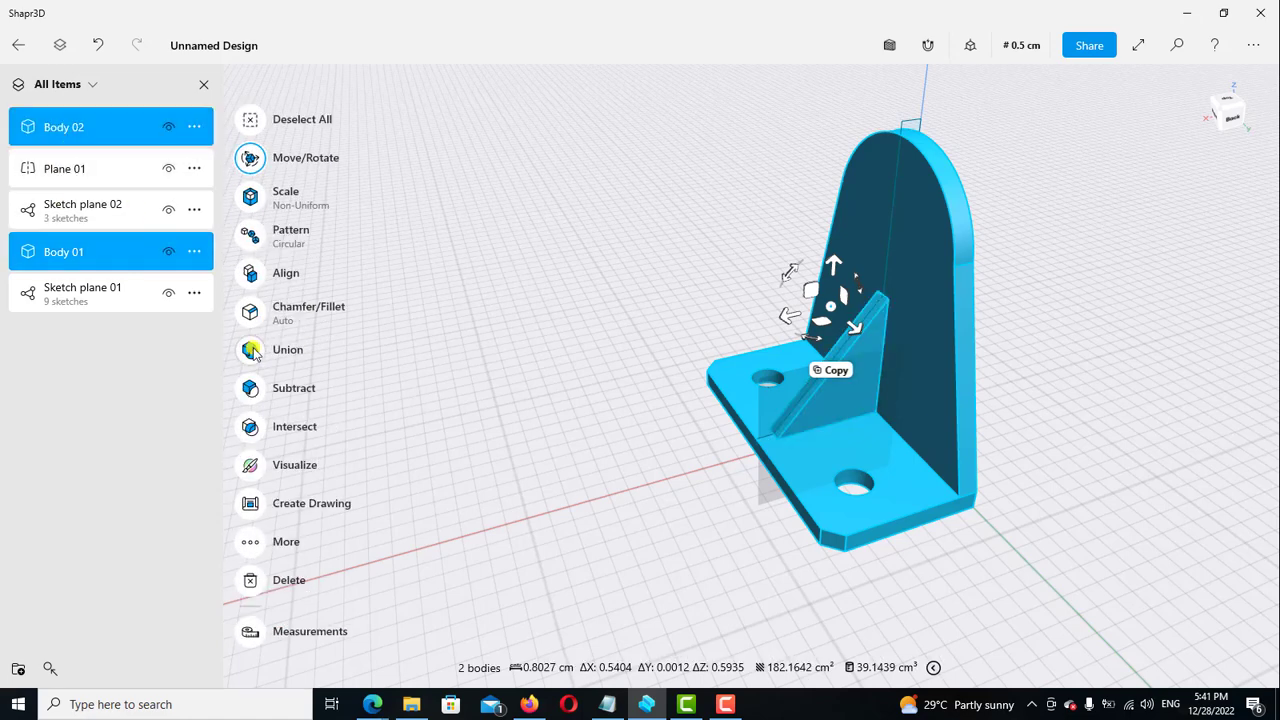
{"action": "left_click", "coordinate": [252, 344]}
{"action": "left_click", "coordinate": [250, 340]}
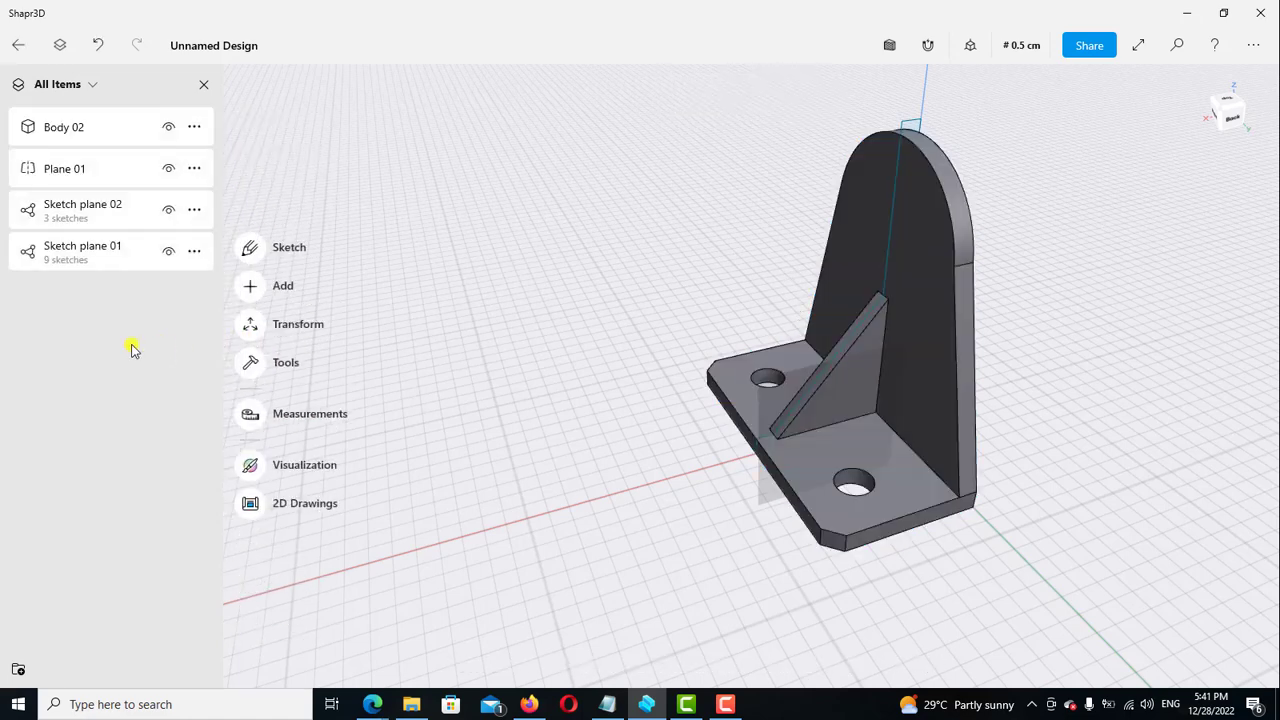
{"action": "left_click", "coordinate": [168, 257]}
{"action": "left_click", "coordinate": [194, 209]}
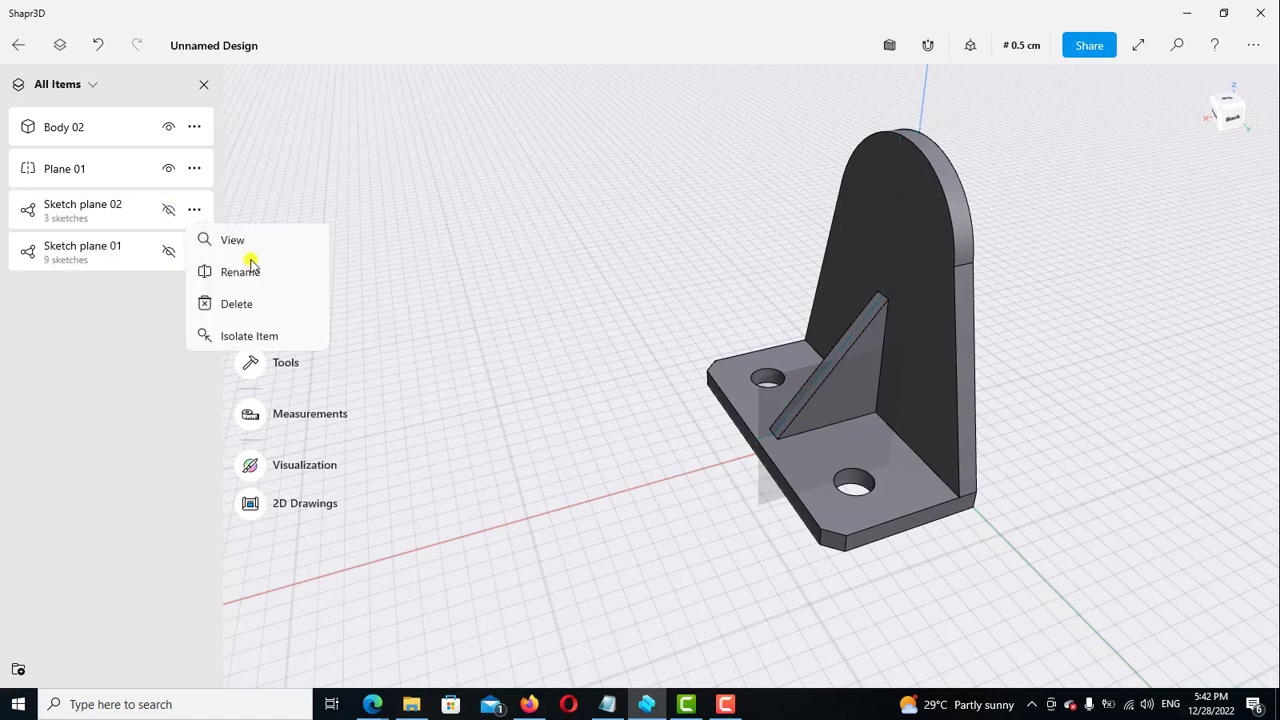
{"action": "left_click", "coordinate": [254, 305]}
{"action": "left_click", "coordinate": [194, 209]}
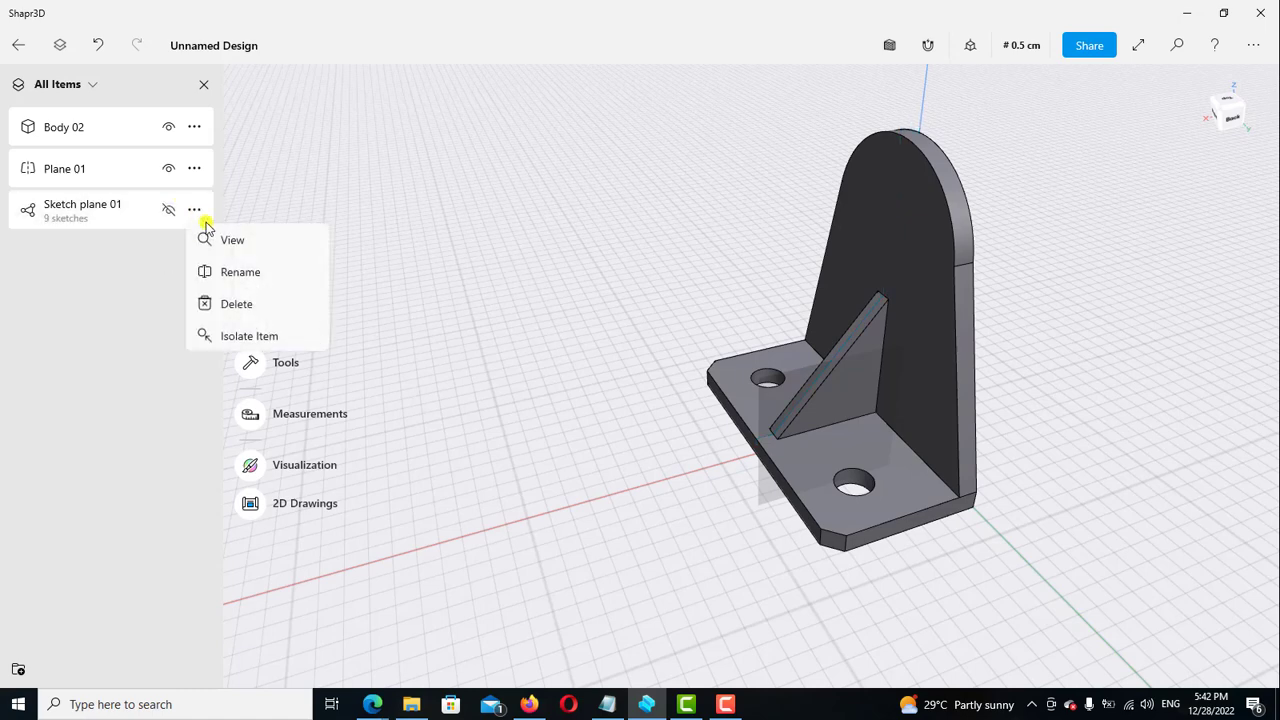
{"action": "left_click", "coordinate": [266, 305]}
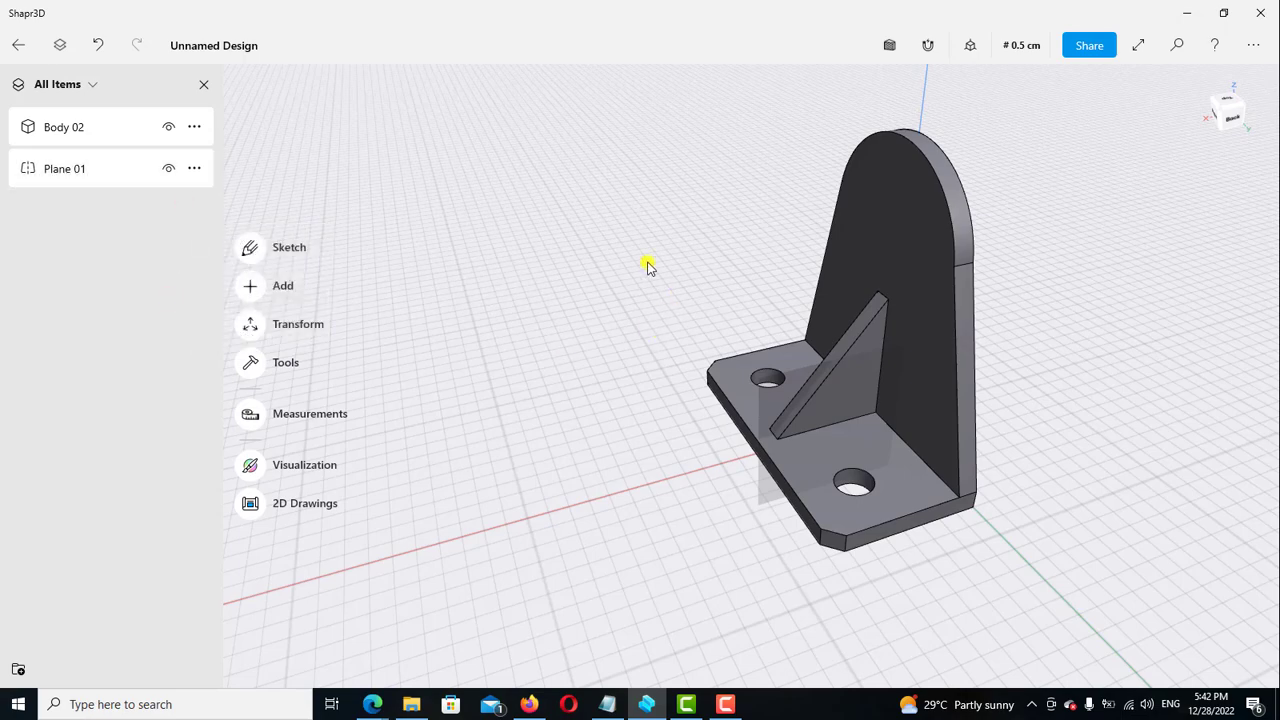
Hide Plane 01, start a sketch on the upright's face, and bring up the reference drawing PDF
{"action": "mouse_move", "coordinate": [647, 266]}
{"action": "right_mouse_down"}
{"action": "mouse_move", "coordinate": [629, 300]}
{"action": "mouse_move", "coordinate": [445, 251]}
{"action": "right_mouse_up"}
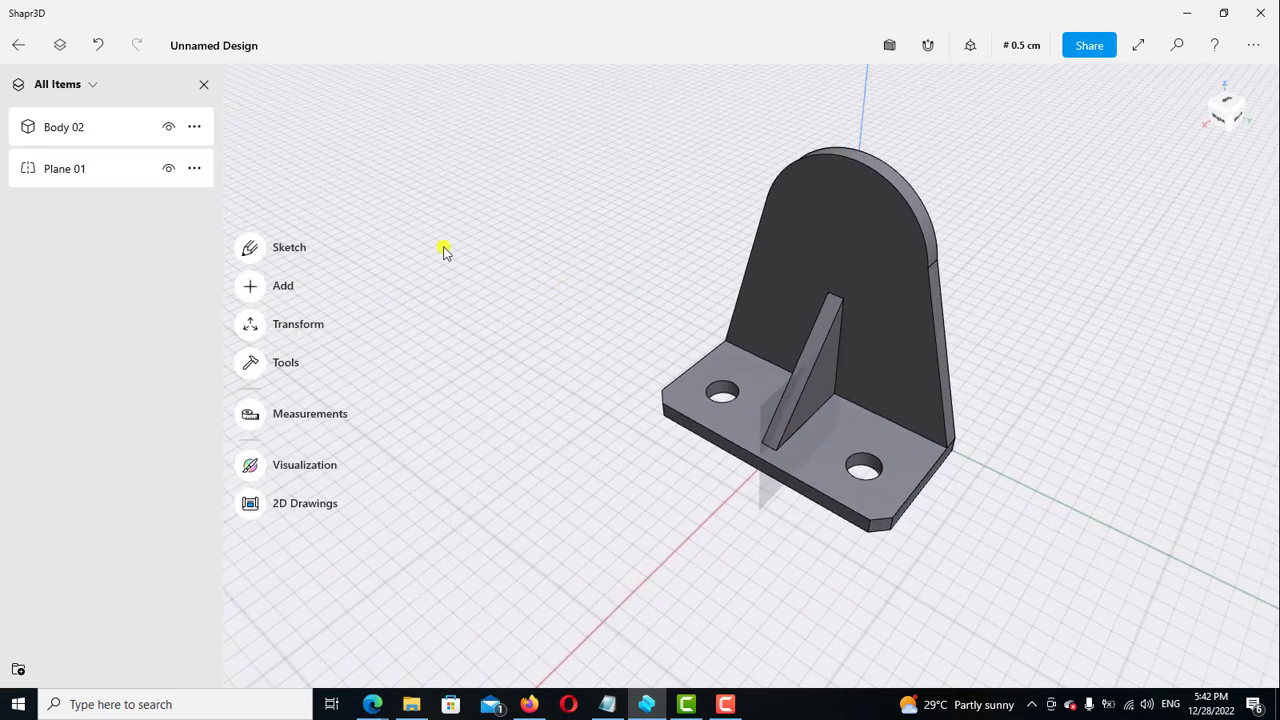
{"action": "left_click", "coordinate": [167, 170]}
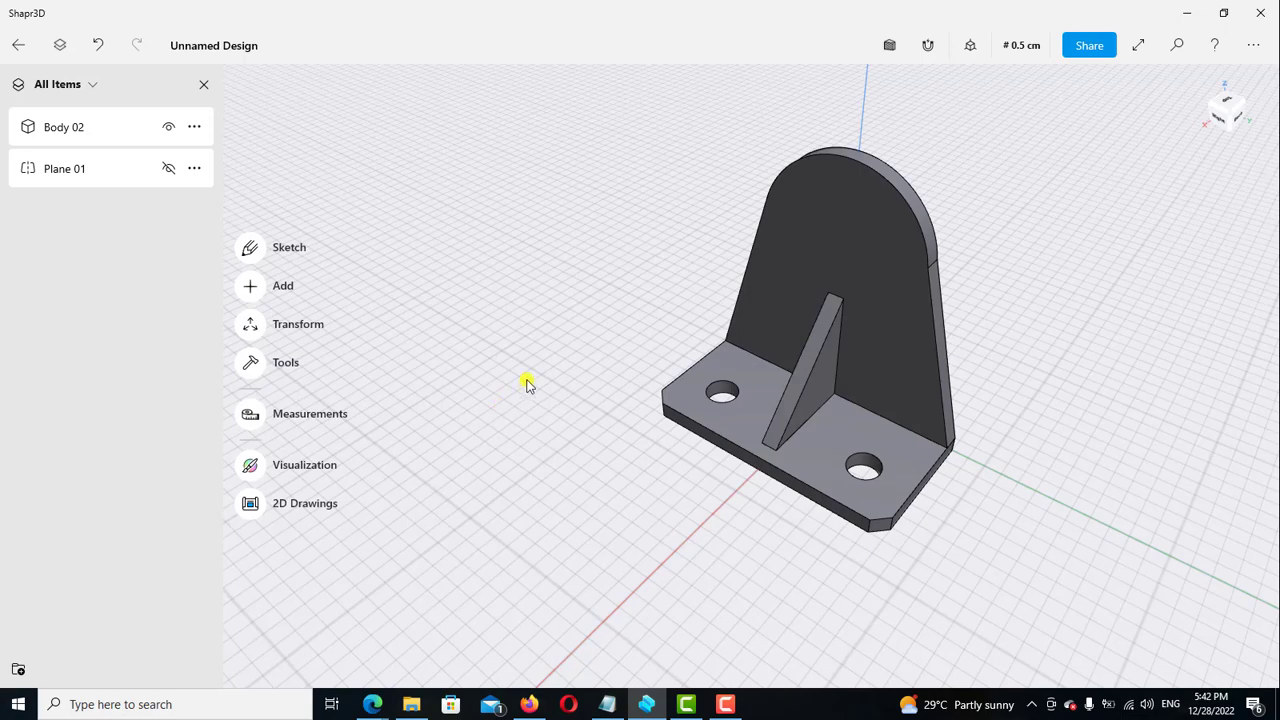
{"action": "right_click_drag", "start_coordinate": [528, 385], "coordinate": [737, 286]}
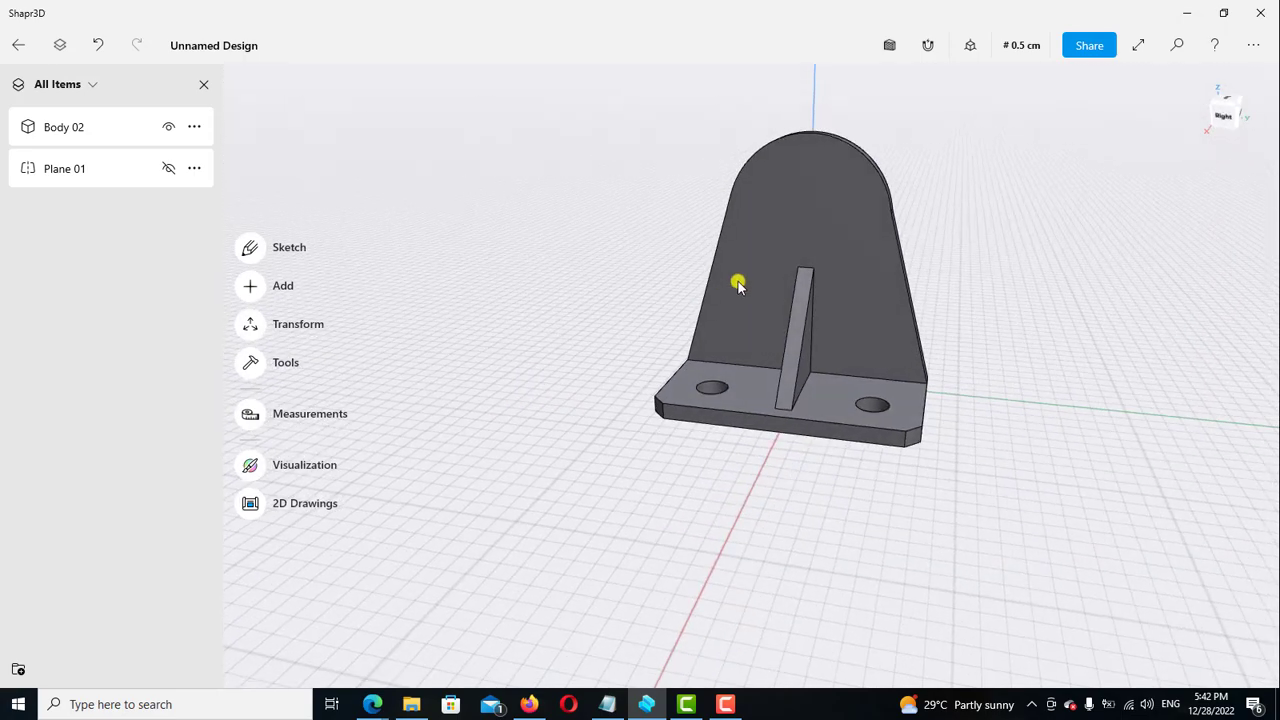
{"action": "double_click", "coordinate": [826, 234]}
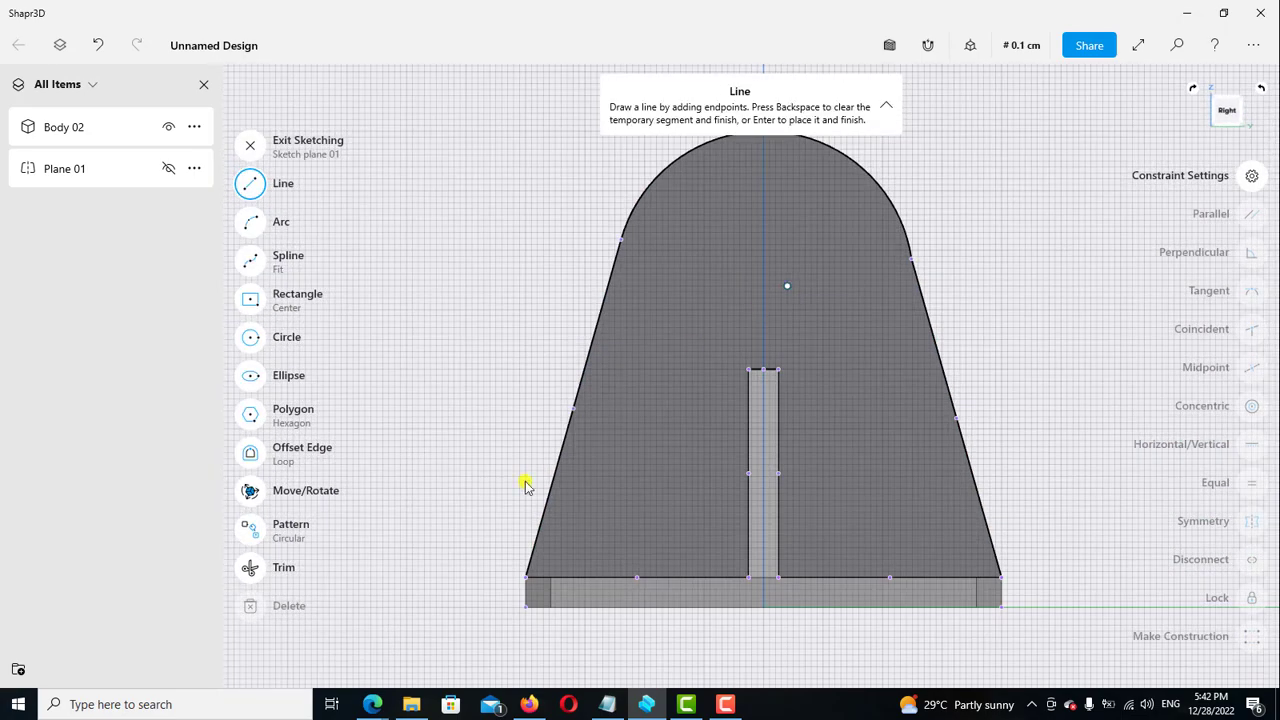
{"action": "left_click", "coordinate": [499, 610]}
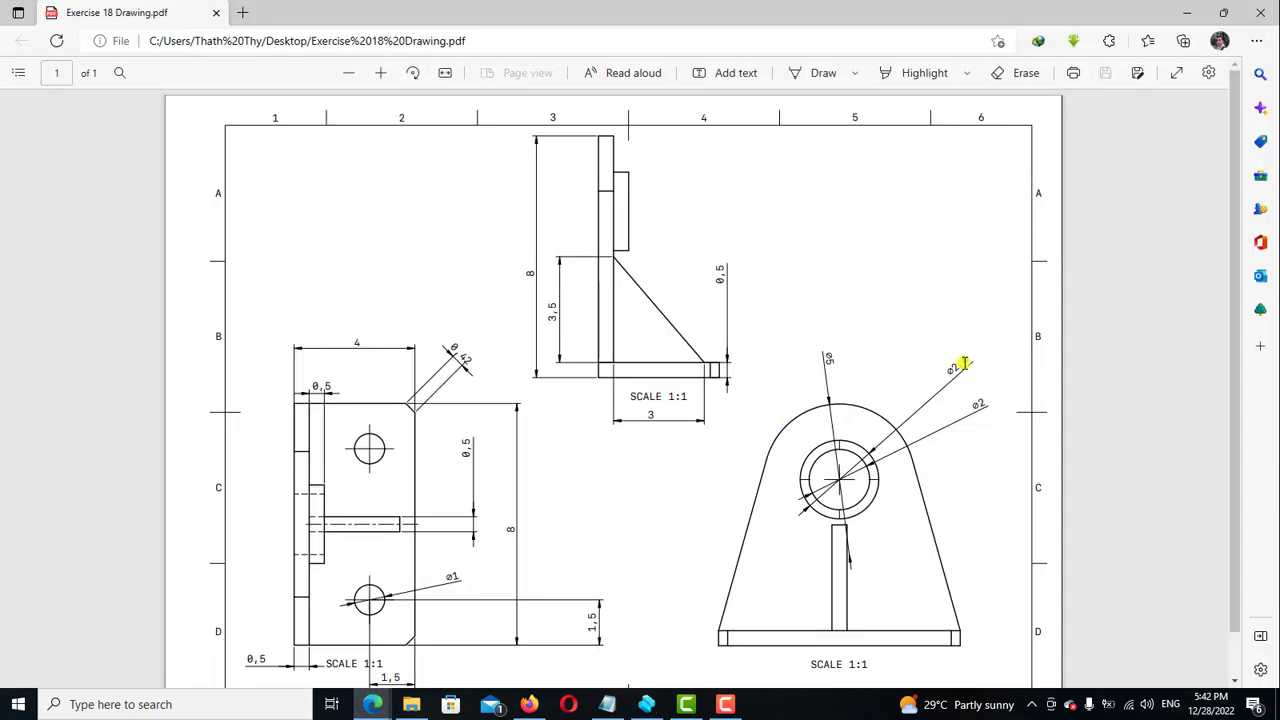
Draw a 2 cm diameter circle on the upright face
{"action": "left_click", "coordinate": [646, 702]}
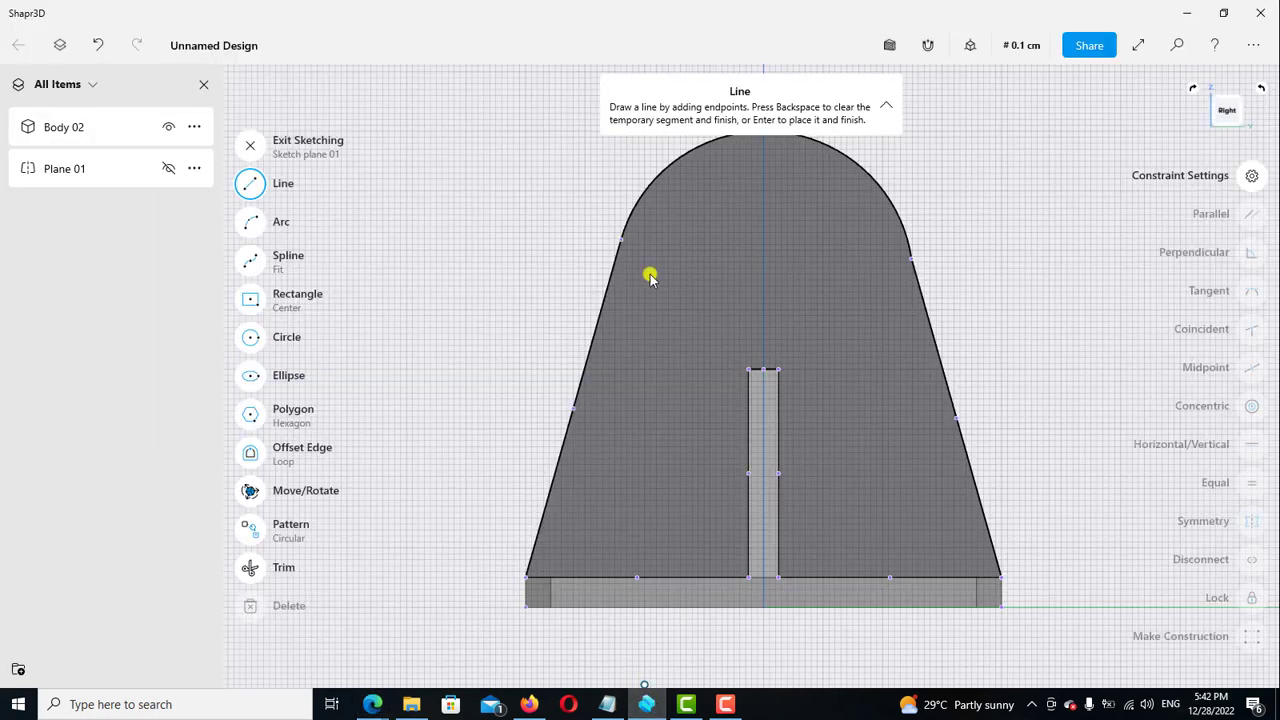
{"action": "left_click", "coordinate": [251, 340]}
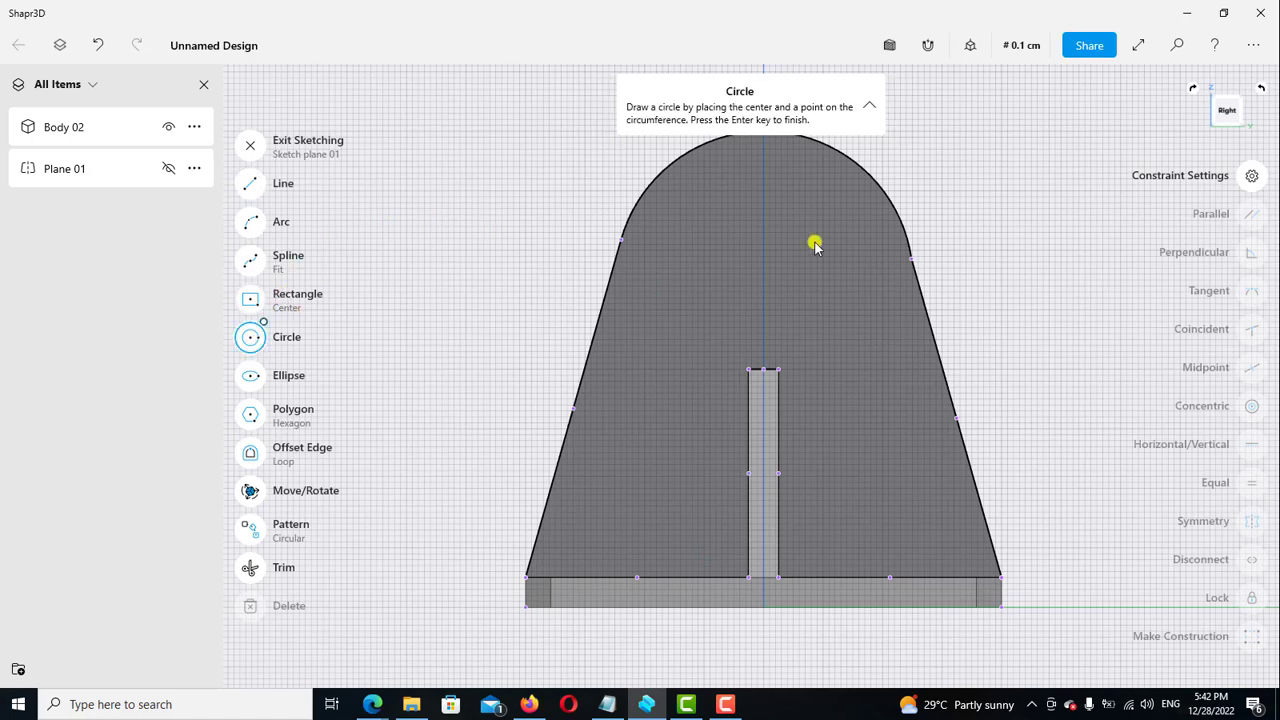
{"action": "left_click", "coordinate": [762, 273]}
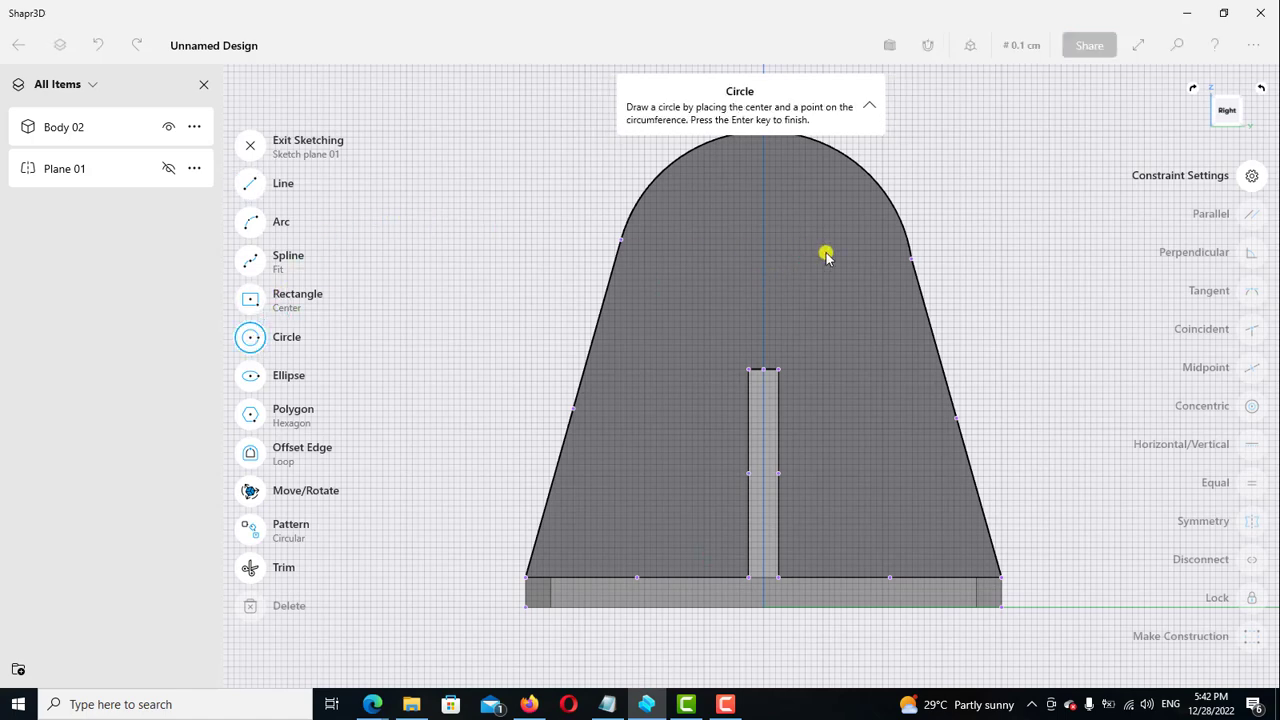
{"action": "type", "text": "2"}
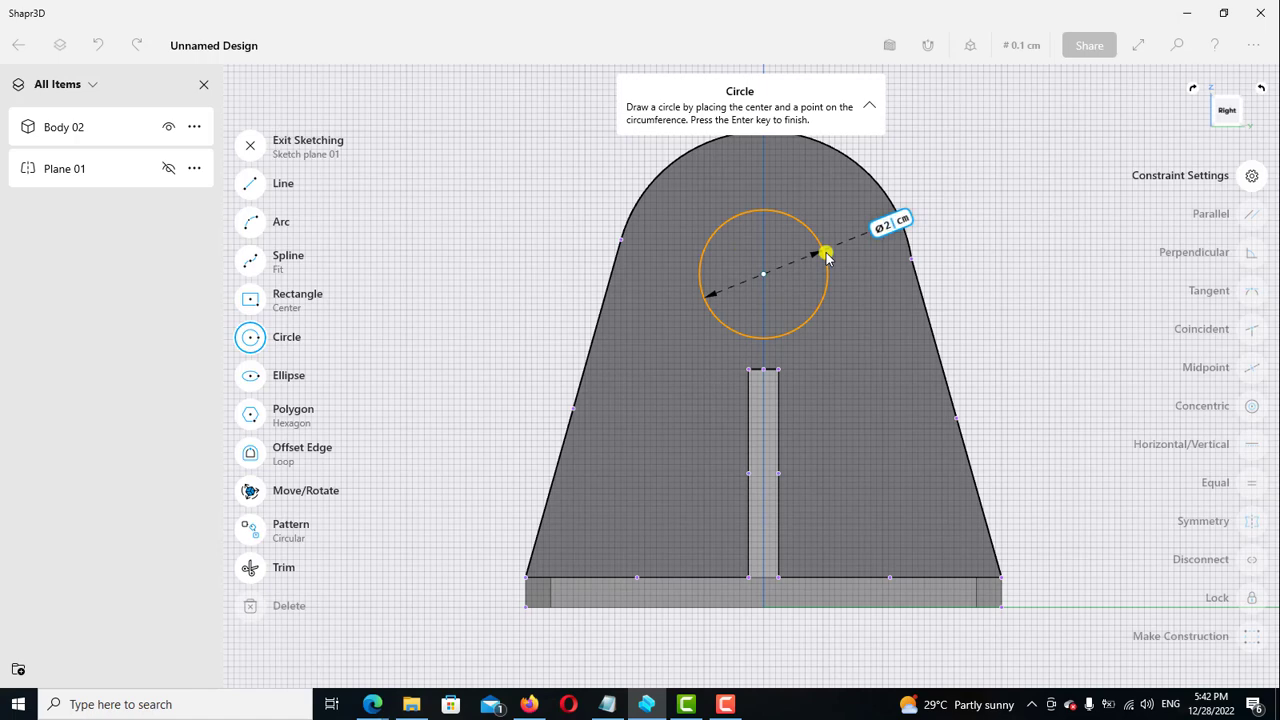
{"action": "key", "text": "Return"}
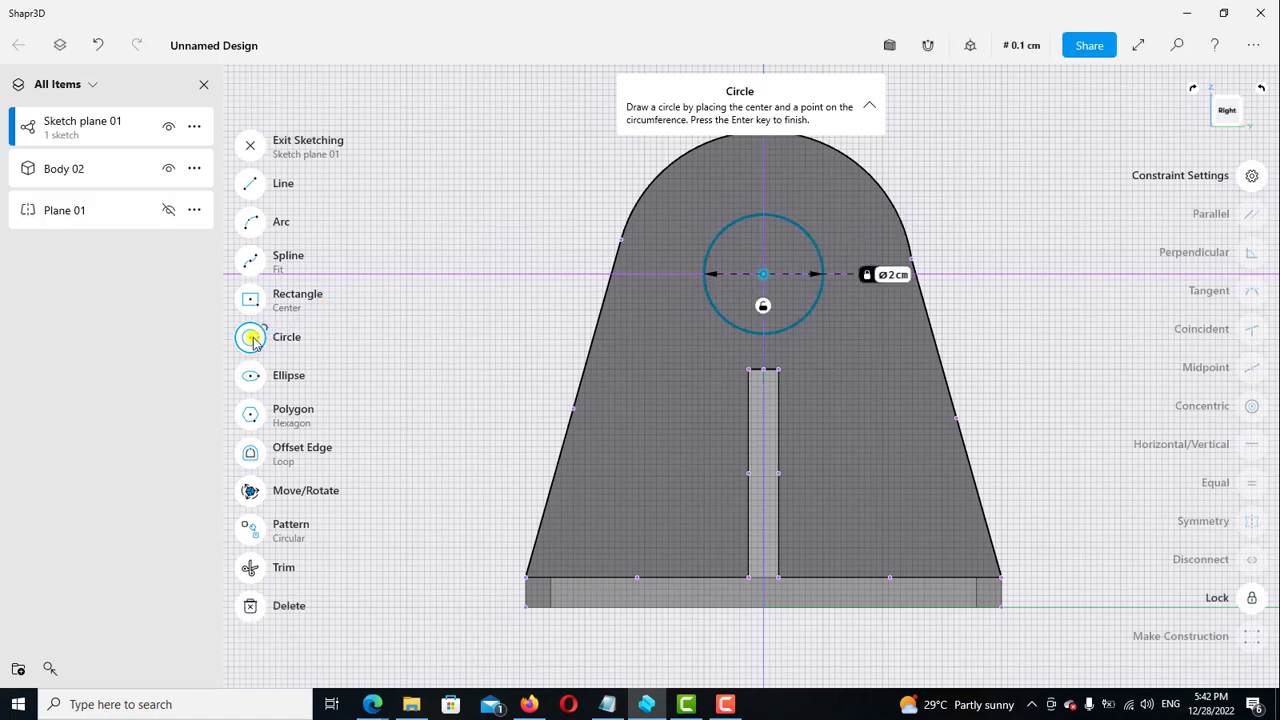
Make the 2 cm circle concentric with the rounded top arc
{"action": "left_click", "coordinate": [251, 337]}
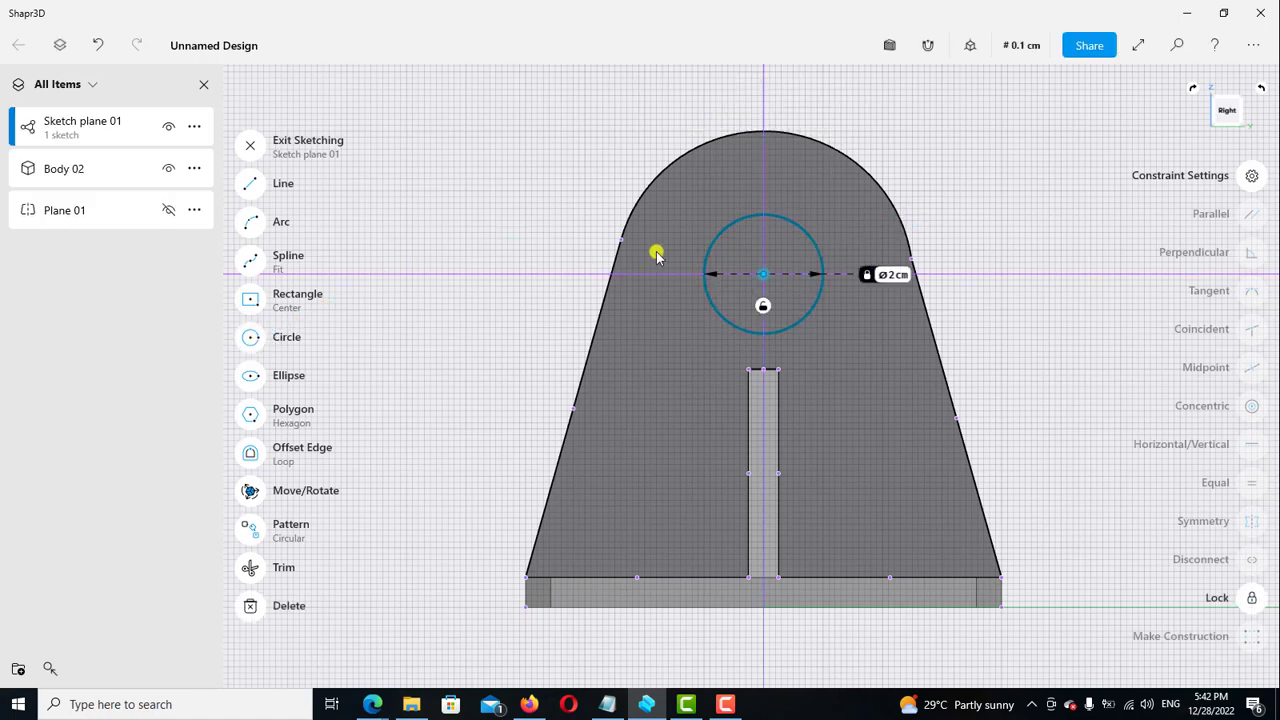
{"action": "left_click", "coordinate": [860, 172]}
{"action": "left_click", "coordinate": [810, 238]}
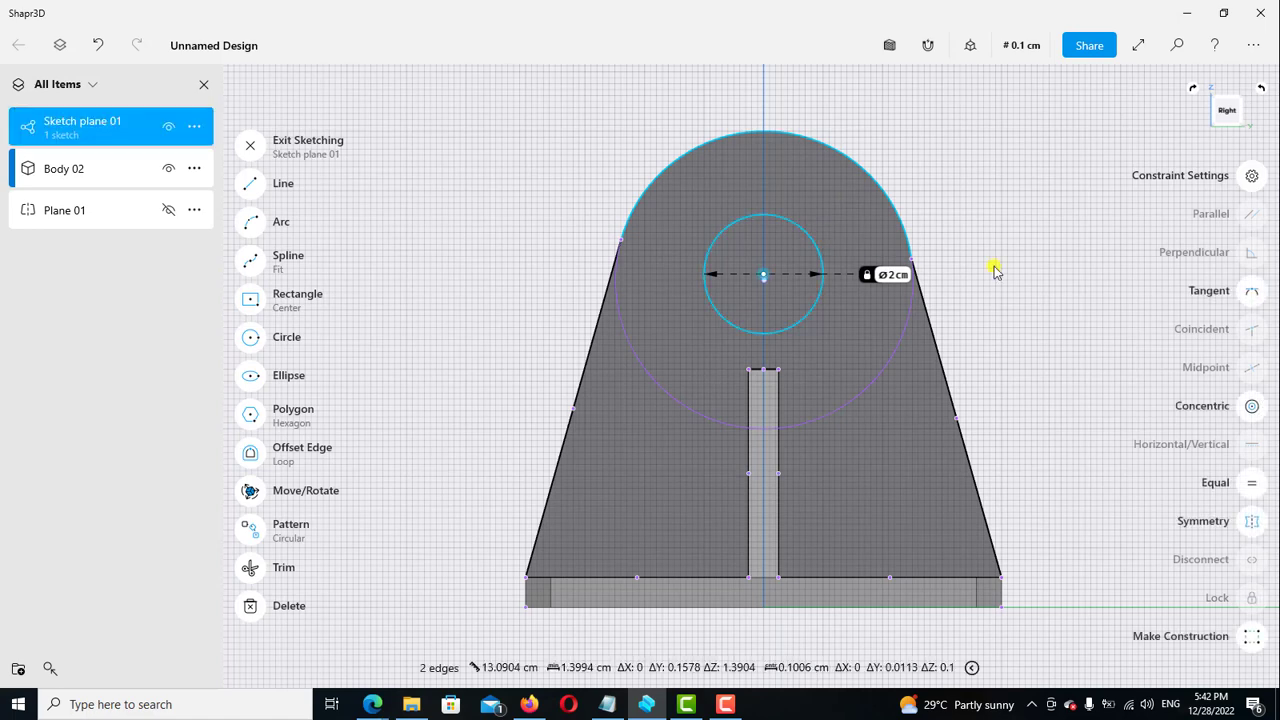
{"action": "left_click", "coordinate": [1252, 405]}
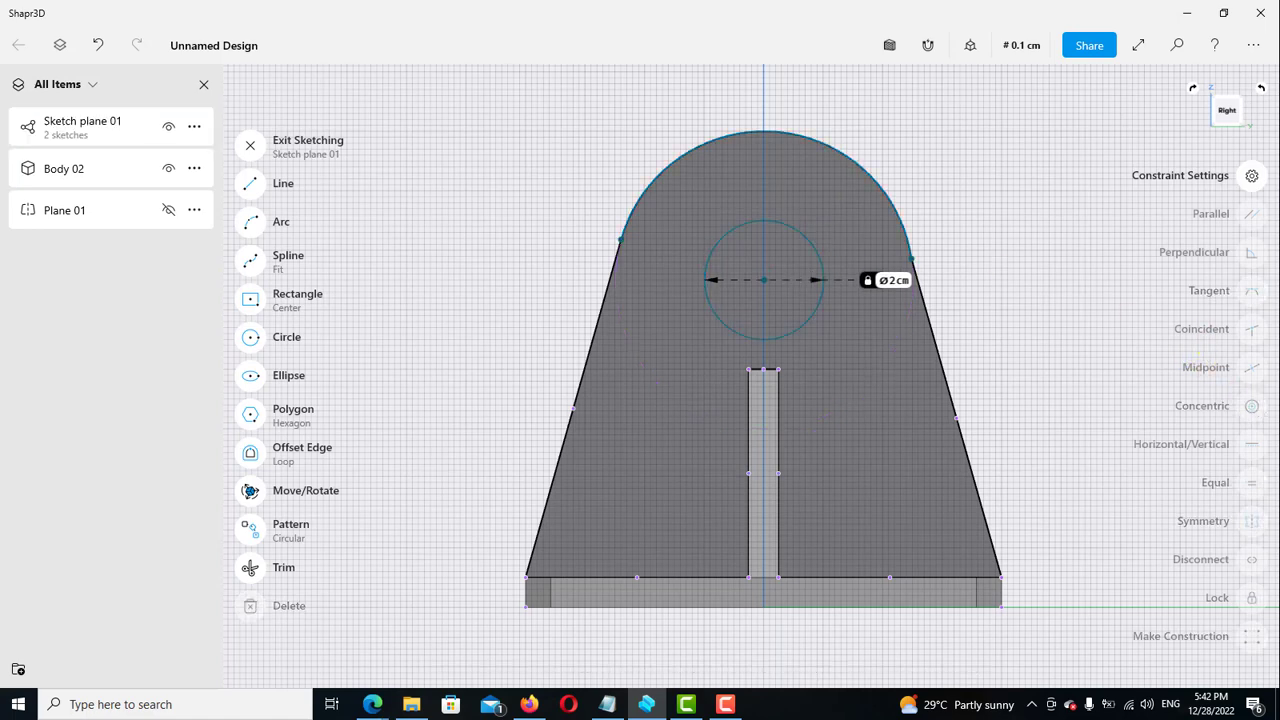
Add a concentric 2.6 cm circle at the same centre and exit sketching
{"action": "left_click", "coordinate": [251, 338]}
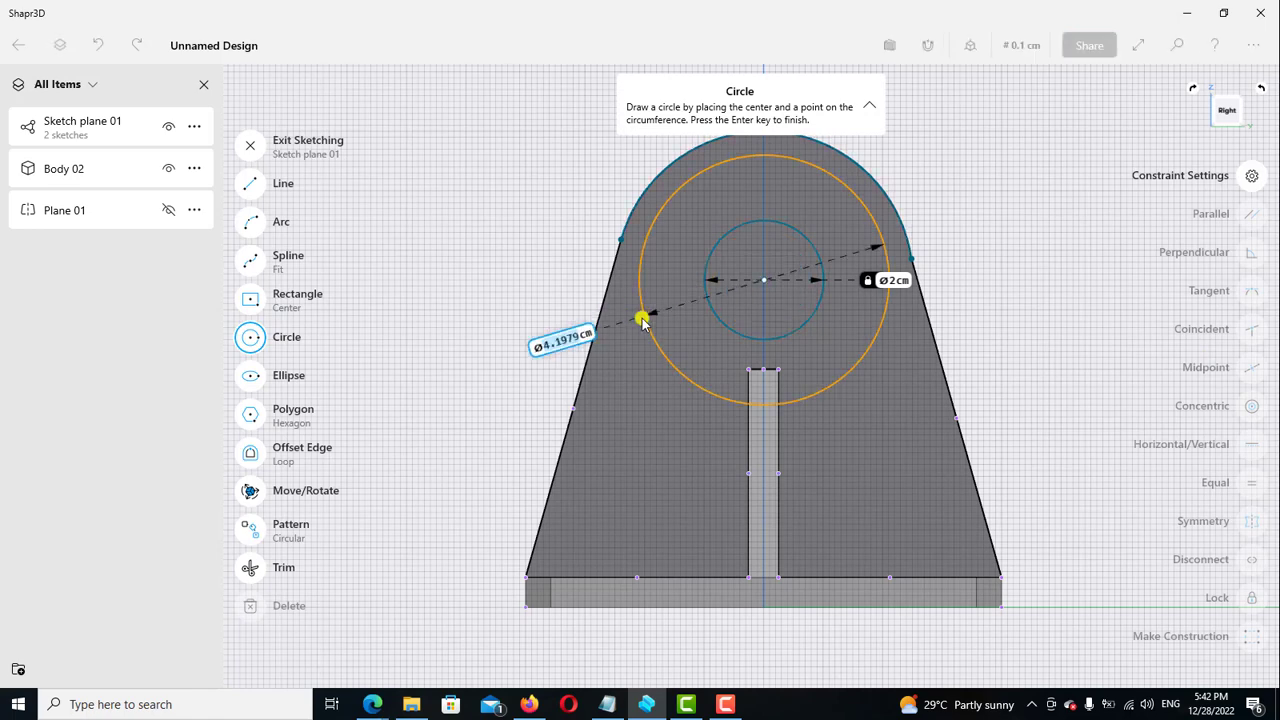
{"action": "type", "text": "2cm."}
{"action": "type", "text": "6"}
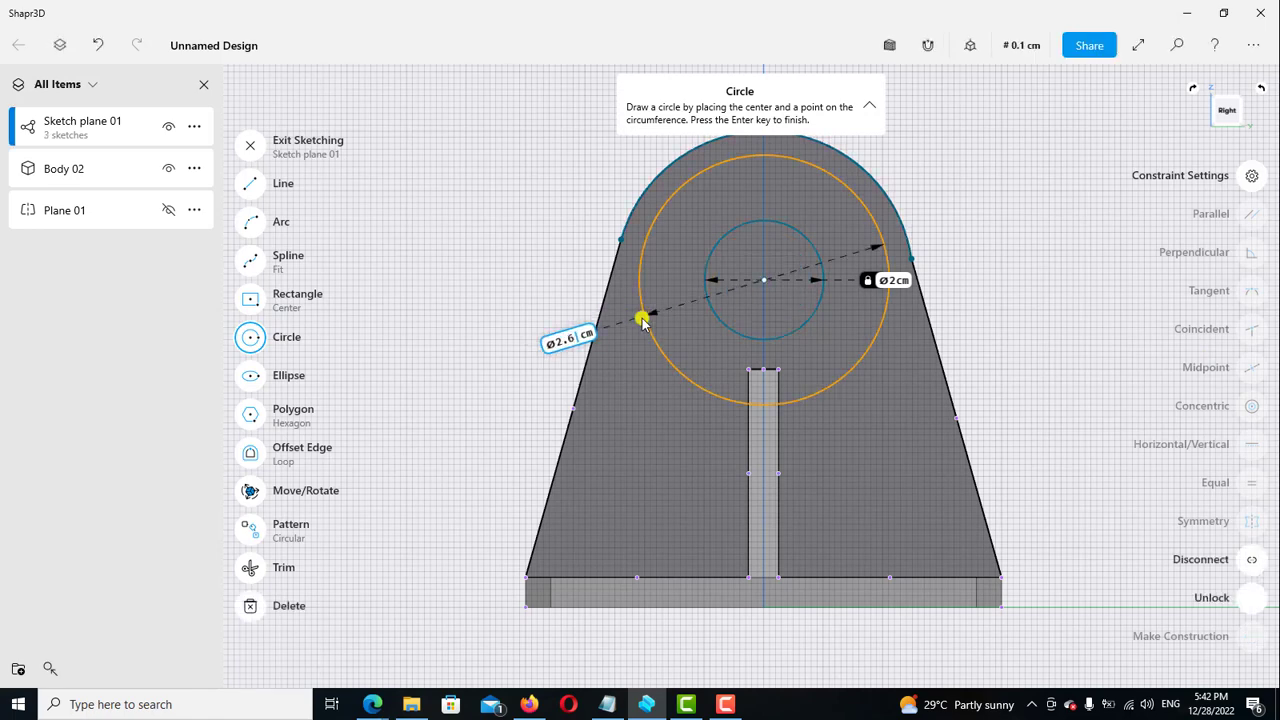
{"action": "key", "text": "Return"}
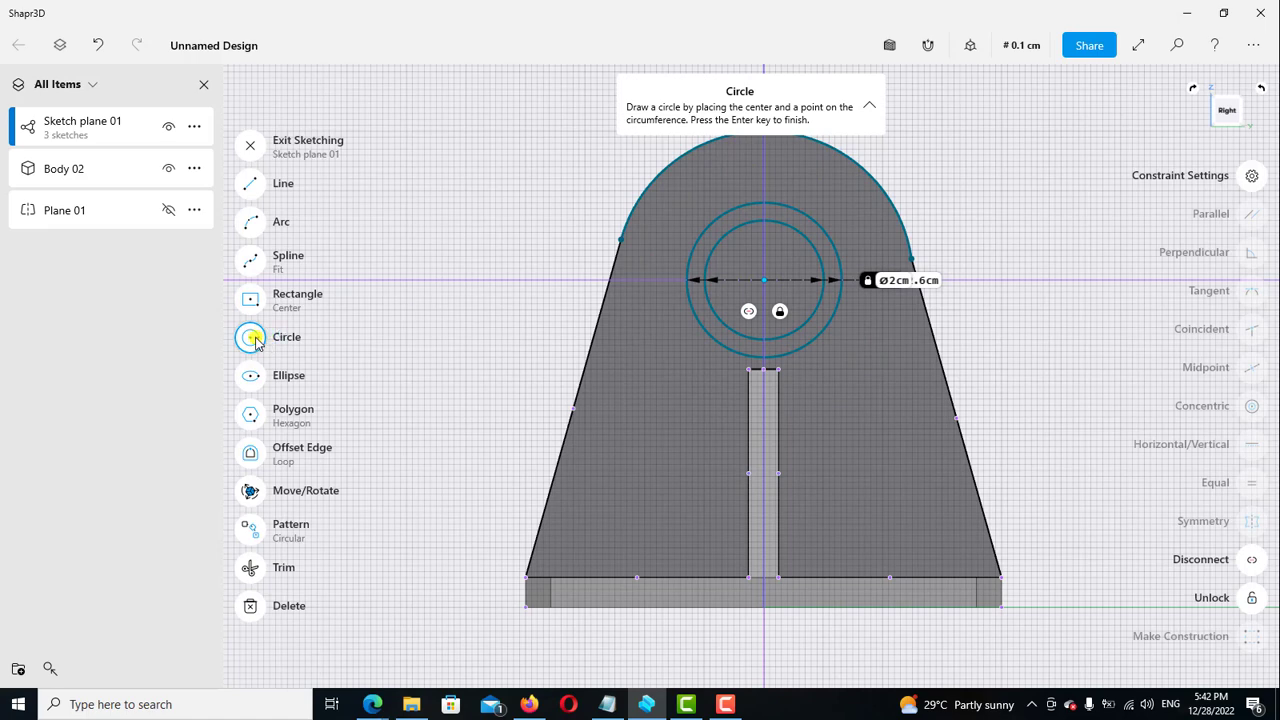
{"action": "left_click", "coordinate": [253, 339]}
{"action": "left_click", "coordinate": [250, 147]}
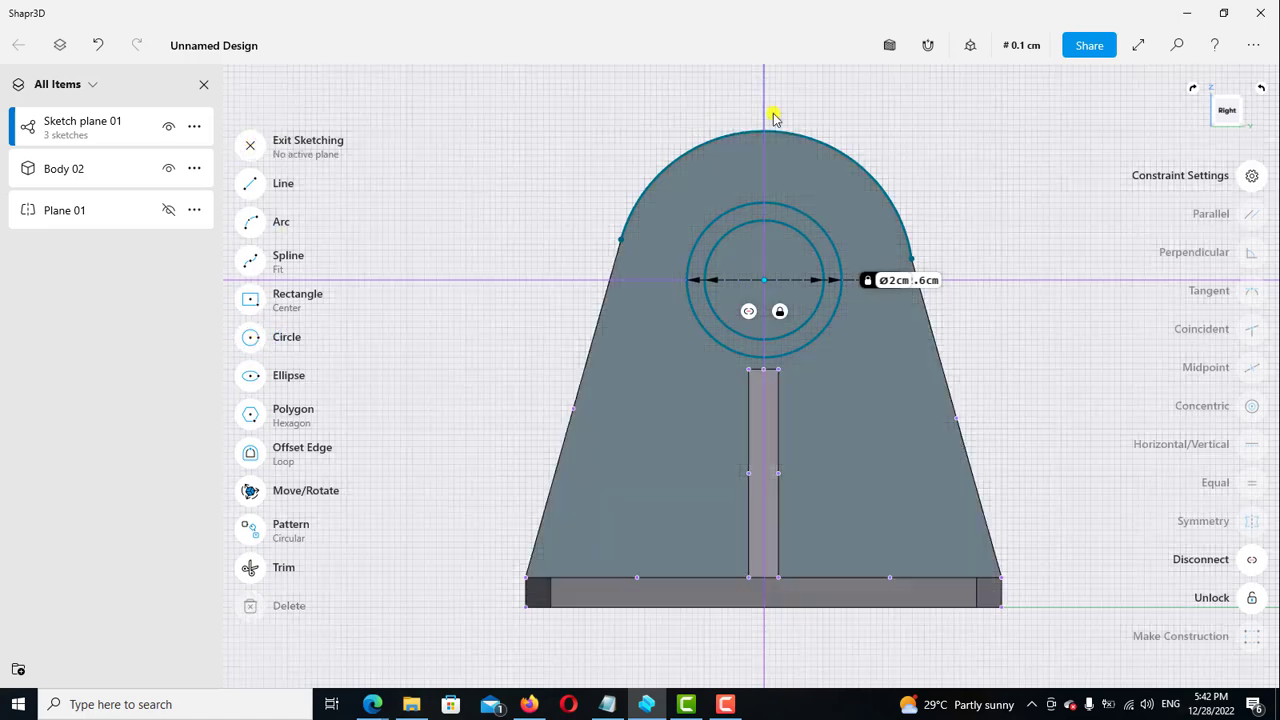
{"action": "left_click", "coordinate": [969, 46]}
From the isometric view, extrude the 2 cm inner circle through the upright as a hole
{"action": "left_click", "coordinate": [924, 128]}
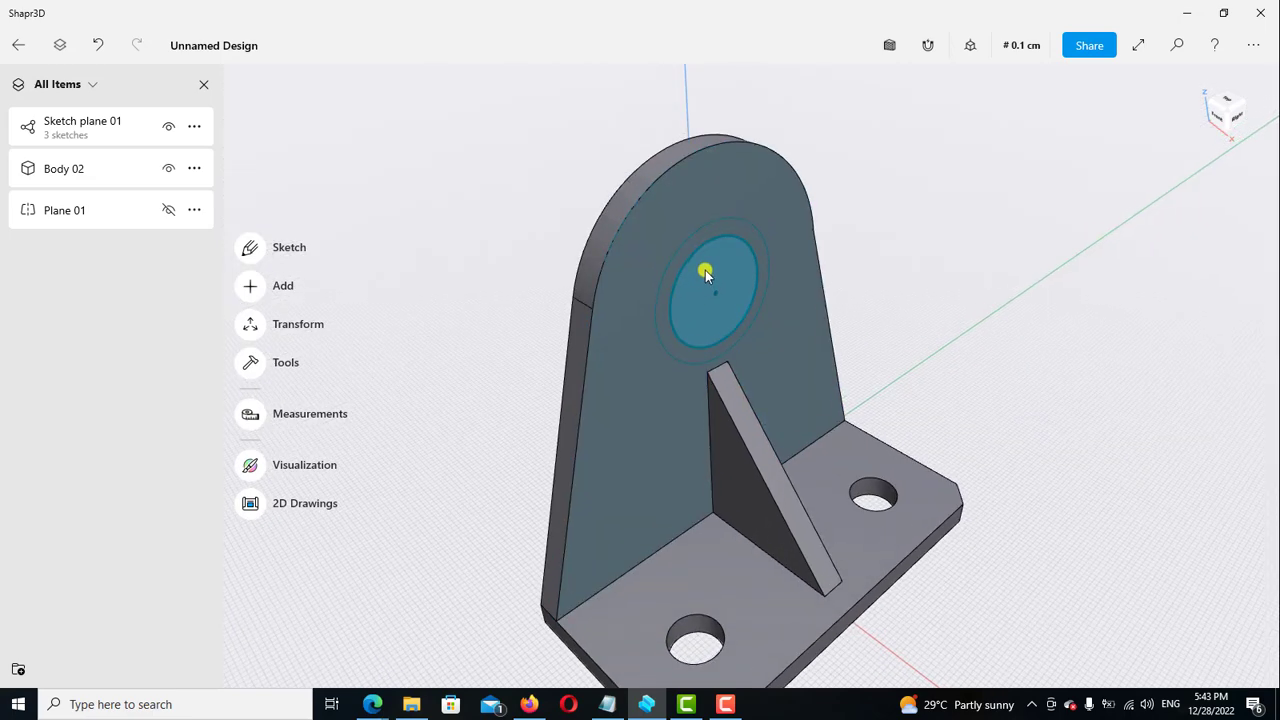
{"action": "left_click", "coordinate": [705, 270]}
{"action": "left_click_drag", "start_coordinate": [714, 277], "coordinate": [533, 235]}
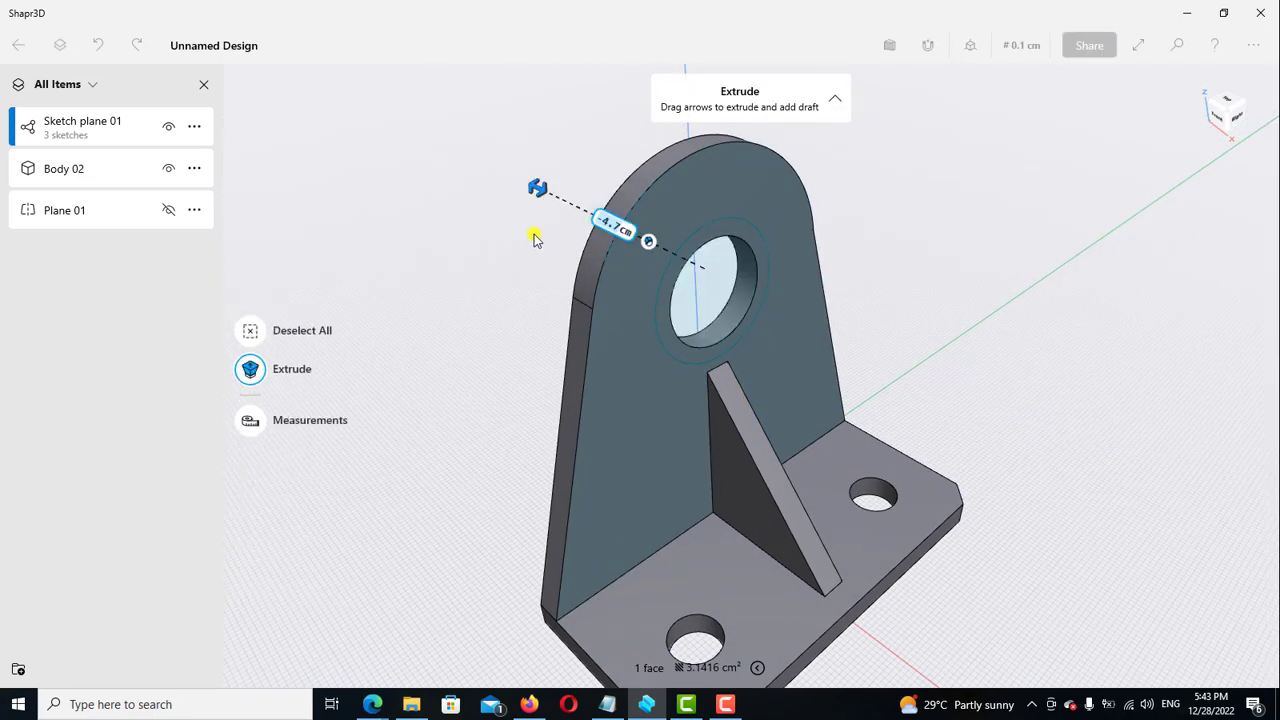
Extrude the ring around the hole 0.5 cm outward to form the boss
{"action": "left_click", "coordinate": [752, 243]}
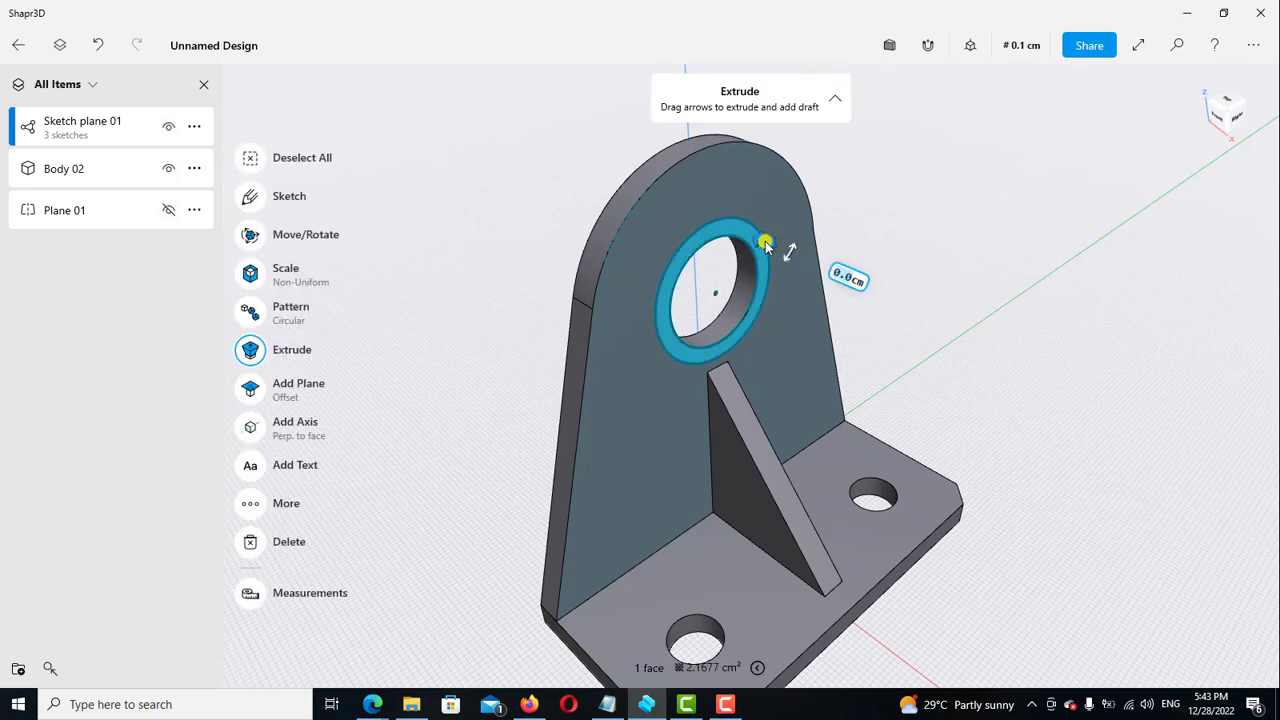
{"action": "left_click_drag", "start_coordinate": [765, 245], "coordinate": [788, 253]}
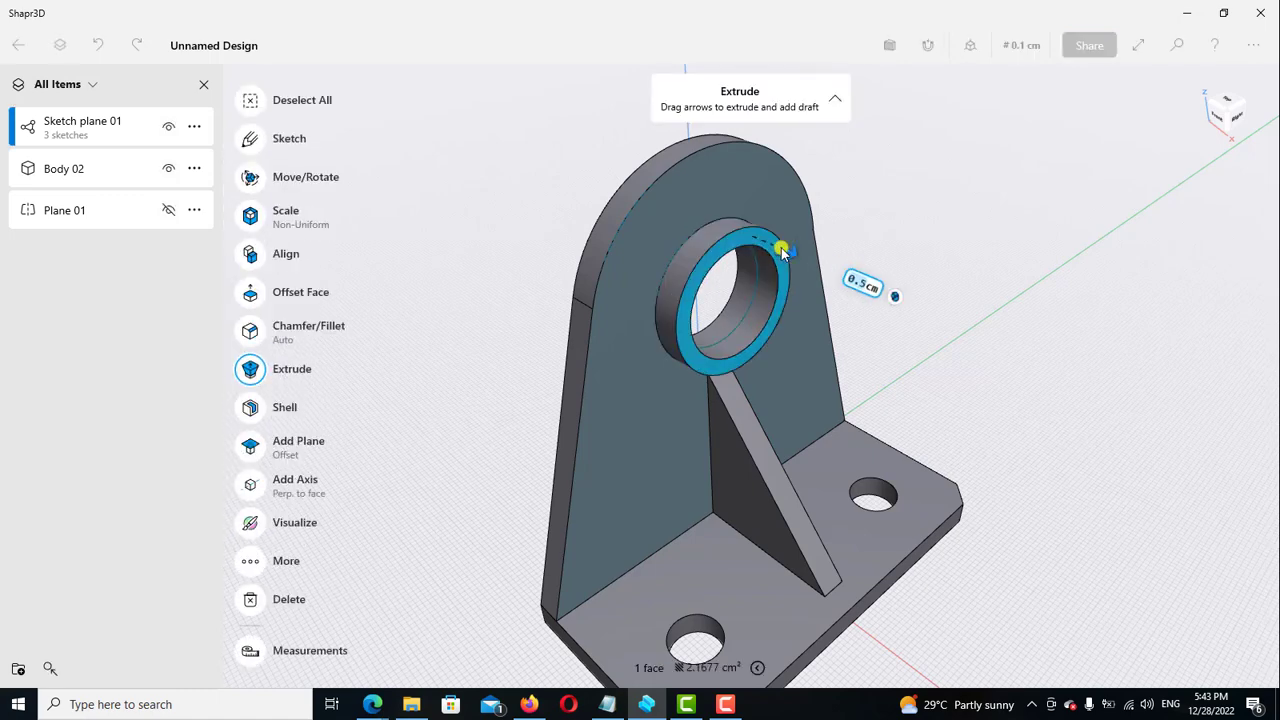
{"action": "left_click", "coordinate": [862, 287]}
{"action": "left_click", "coordinate": [822, 401]}
{"action": "left_click", "coordinate": [882, 401]}
{"action": "left_click", "coordinate": [842, 321]}
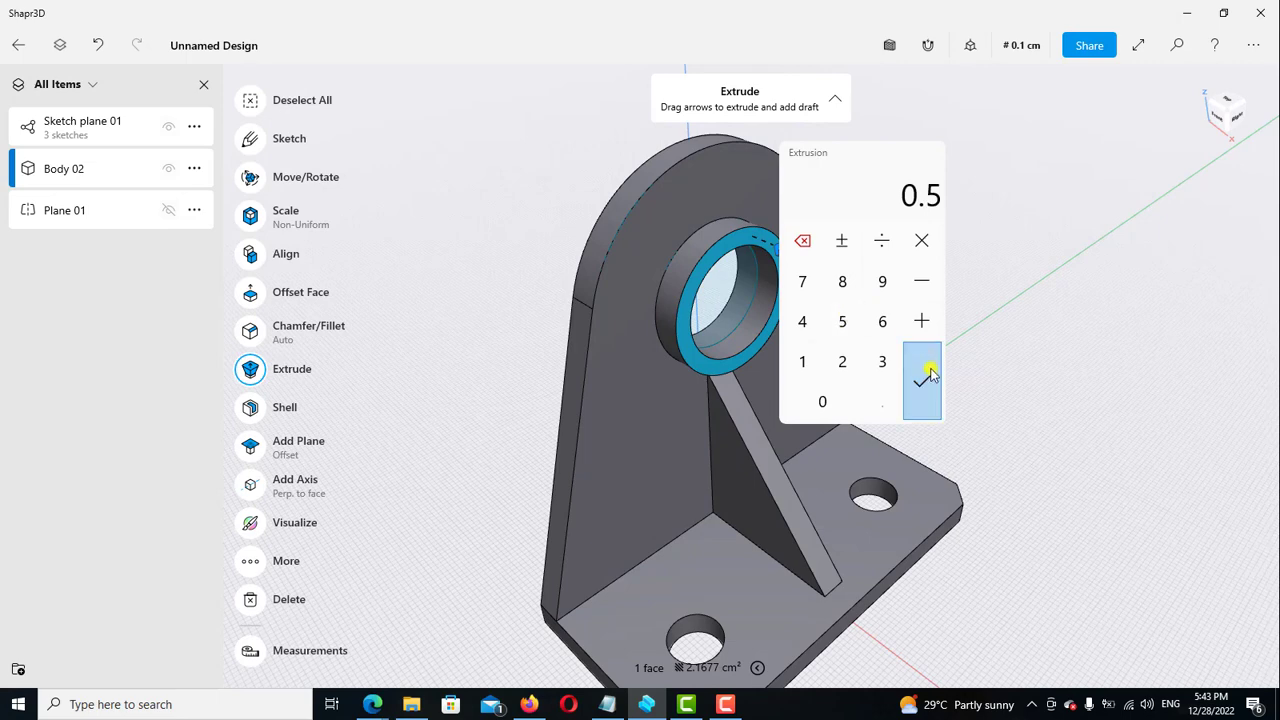
{"action": "left_click", "coordinate": [926, 372]}
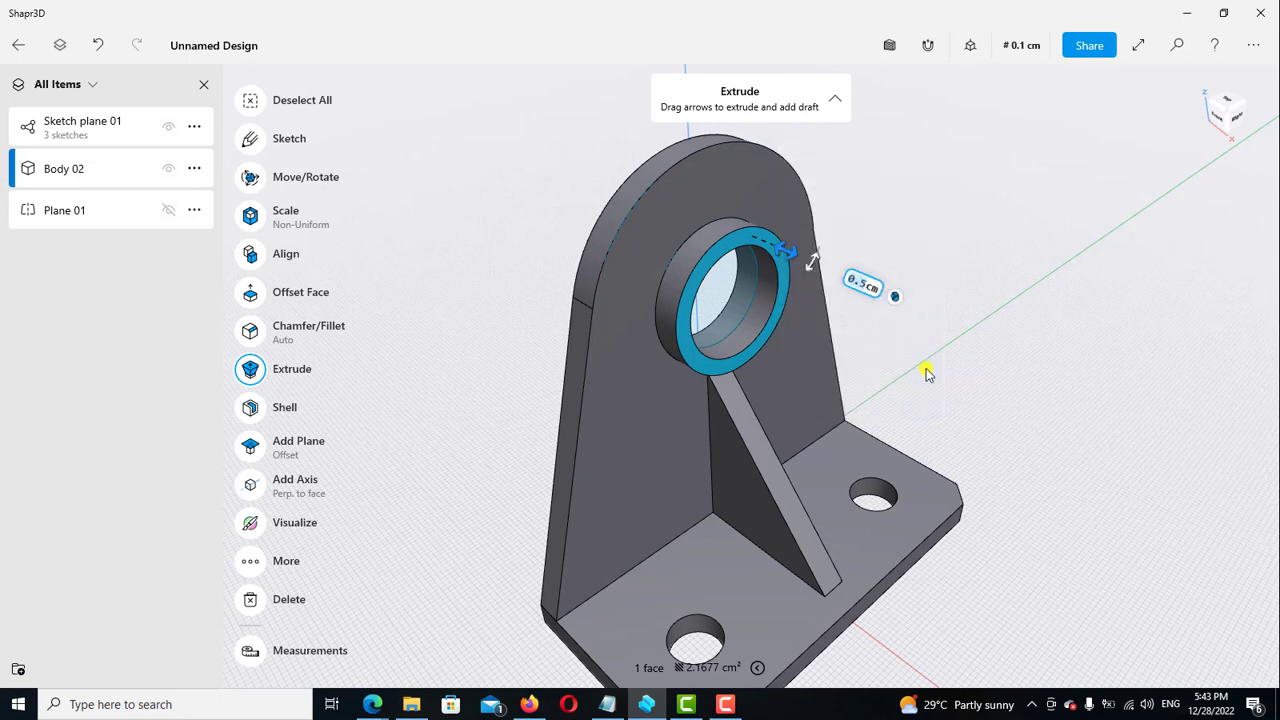
{"action": "left_click", "coordinate": [960, 258]}
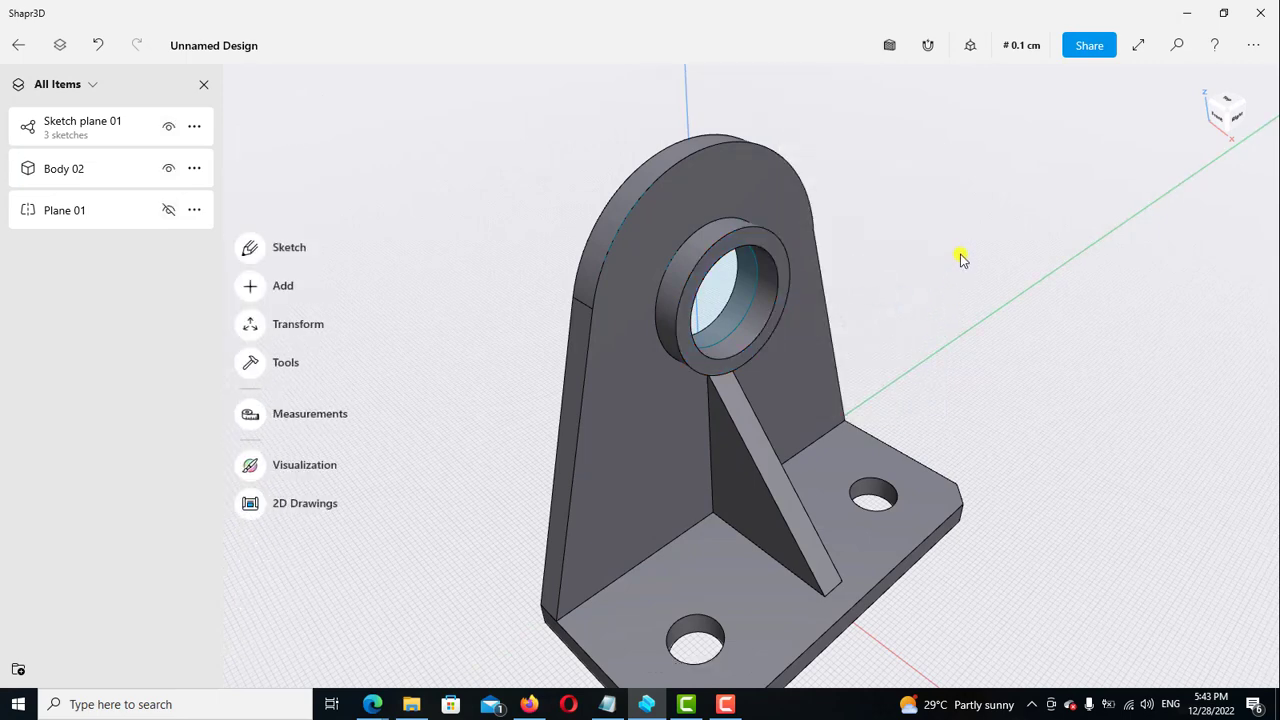
Hide the sketch lines, orbit to a more frontal view, and switch to Visualization
{"action": "left_click", "coordinate": [168, 128]}
{"action": "left_click", "coordinate": [204, 84]}
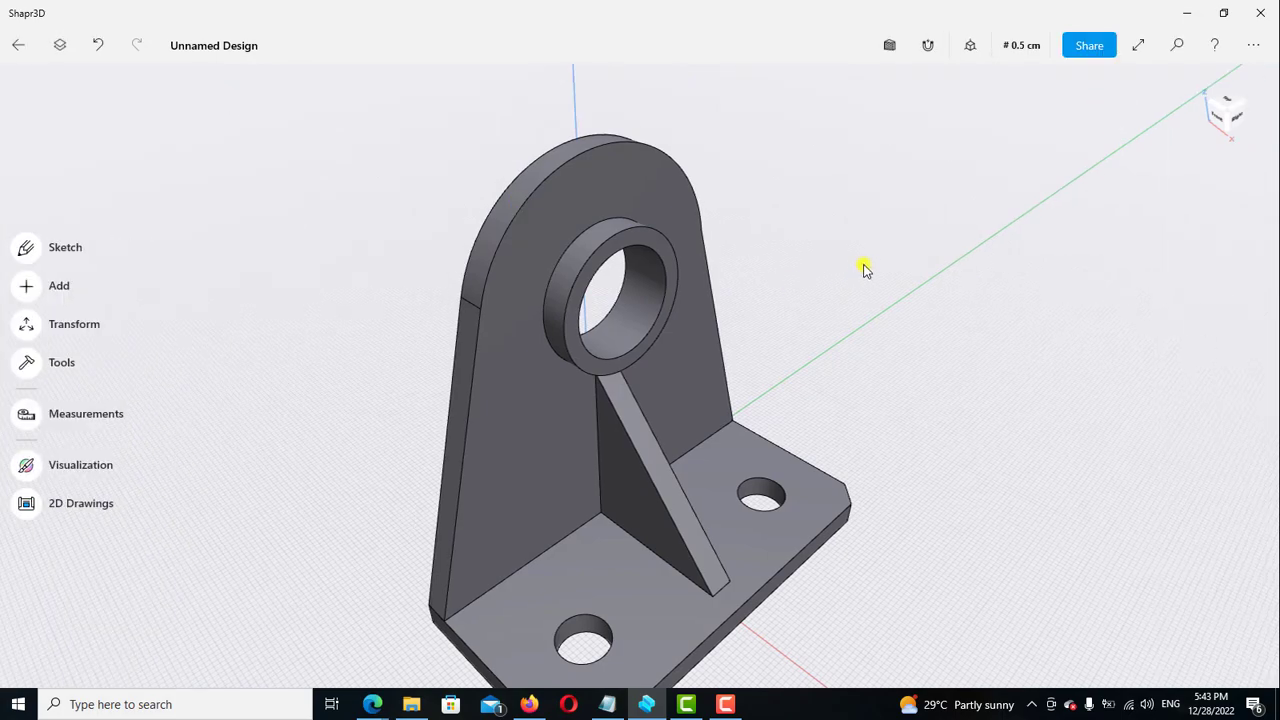
{"action": "scroll", "coordinate": [900, 320], "scroll_direction": "down", "scroll_amount": 5}
{"action": "right_click_drag", "start_coordinate": [983, 394], "coordinate": [951, 357]}
{"action": "scroll", "coordinate": [978, 375], "scroll_direction": "up", "scroll_amount": 3}
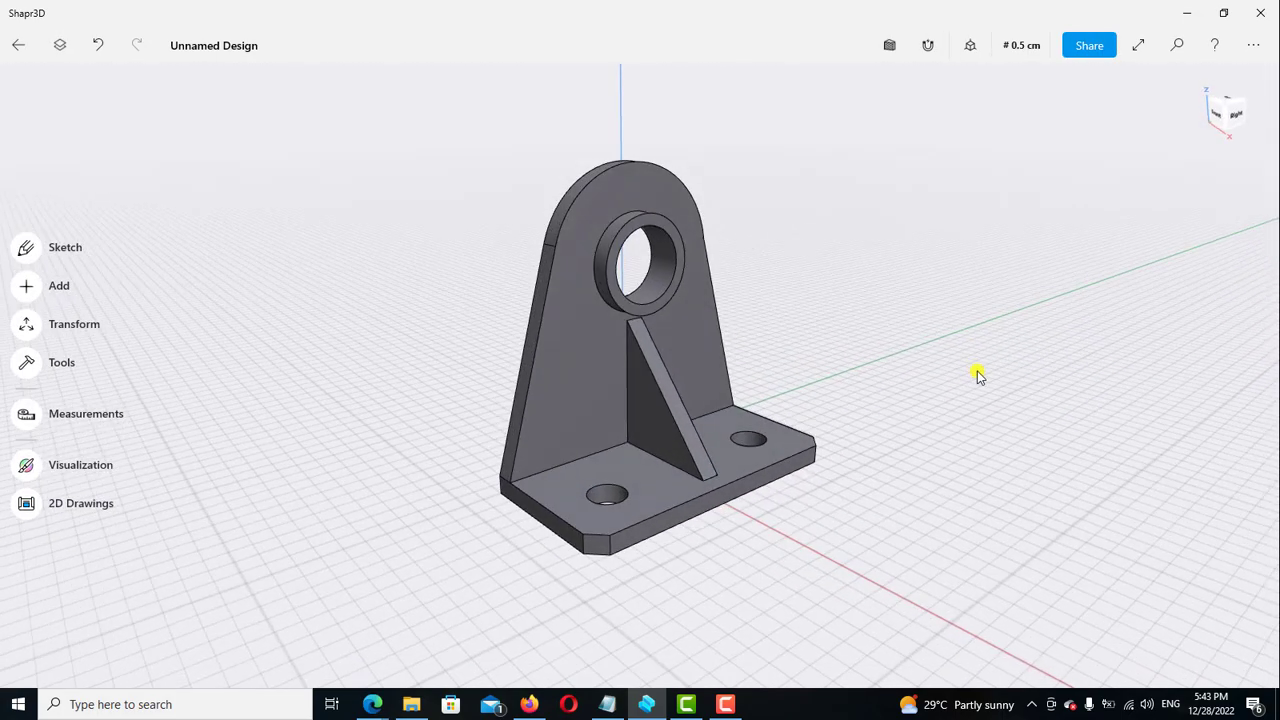
{"action": "left_click", "coordinate": [28, 468]}
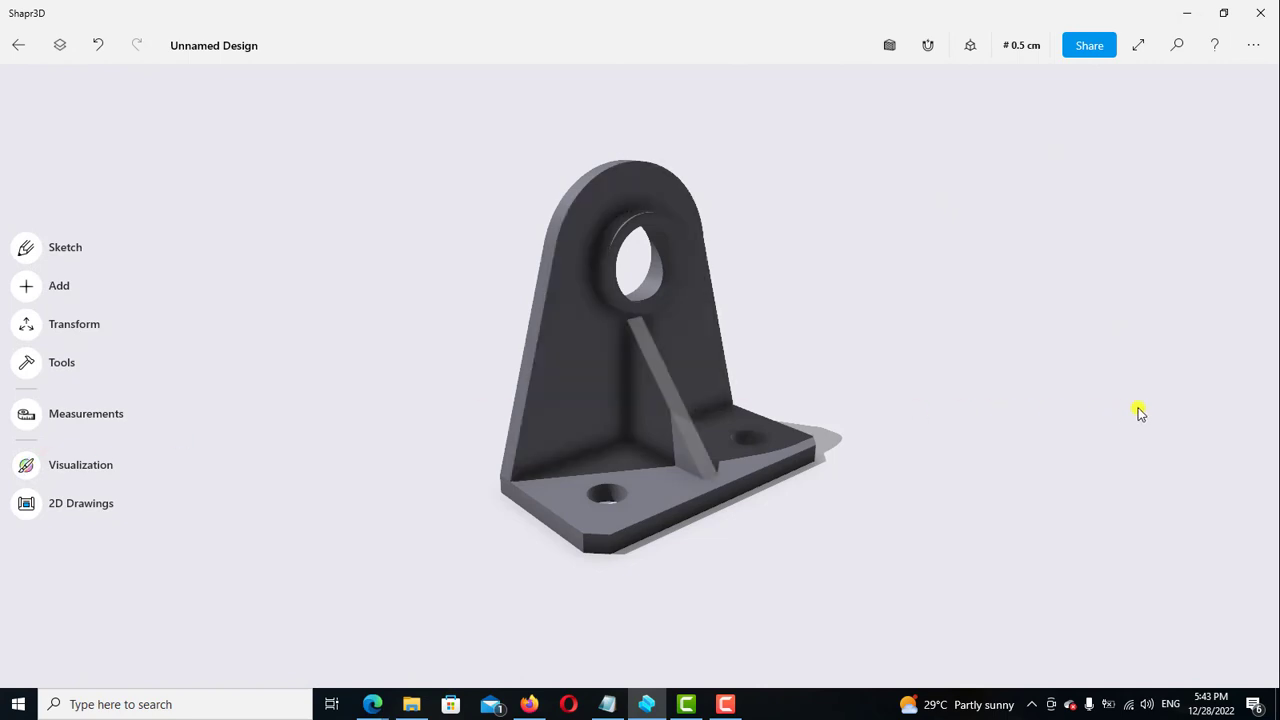
Apply the Metallic Rough Aluminum material to the bracket, then return to modelling and orbit
{"action": "scroll", "coordinate": [1138, 413], "scroll_direction": "down", "scroll_amount": 5}
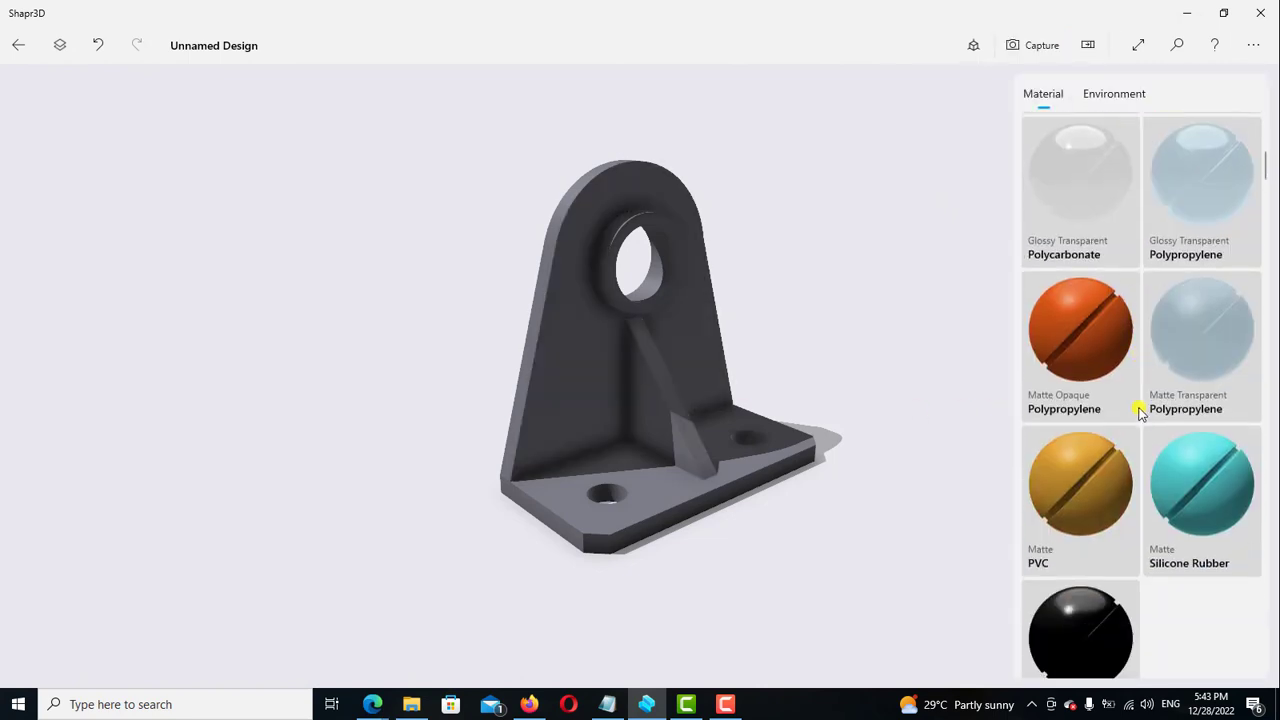
{"action": "scroll", "coordinate": [1138, 413], "scroll_direction": "down", "scroll_amount": 4}
{"action": "scroll", "coordinate": [1101, 474], "scroll_direction": "down", "scroll_amount": 1}
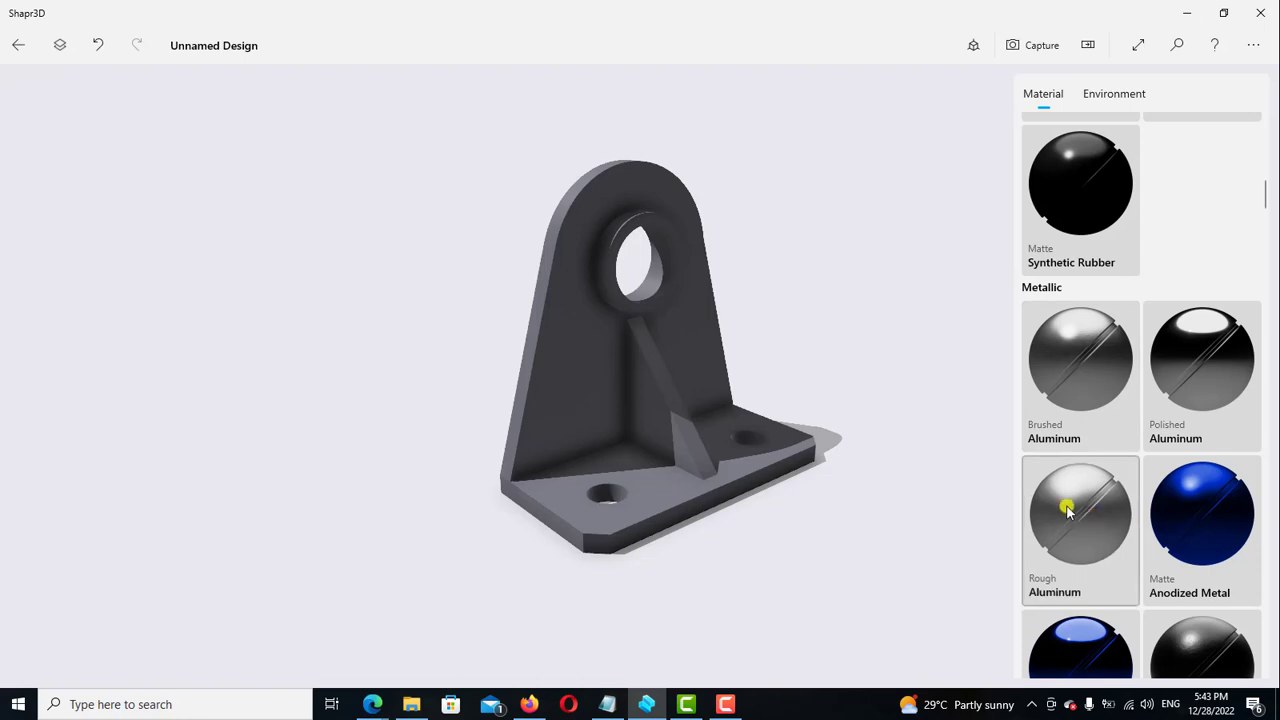
{"action": "left_click_drag", "start_coordinate": [1066, 500], "coordinate": [644, 388]}
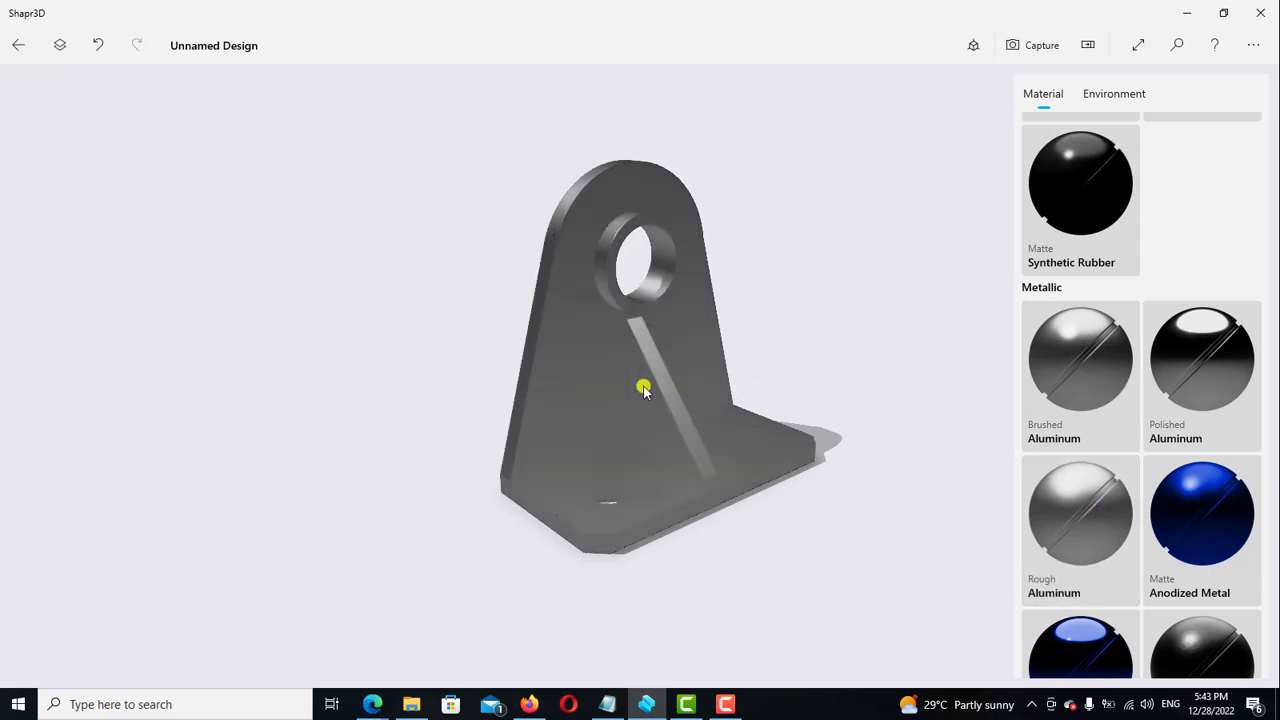
{"action": "left_click", "coordinate": [18, 45]}
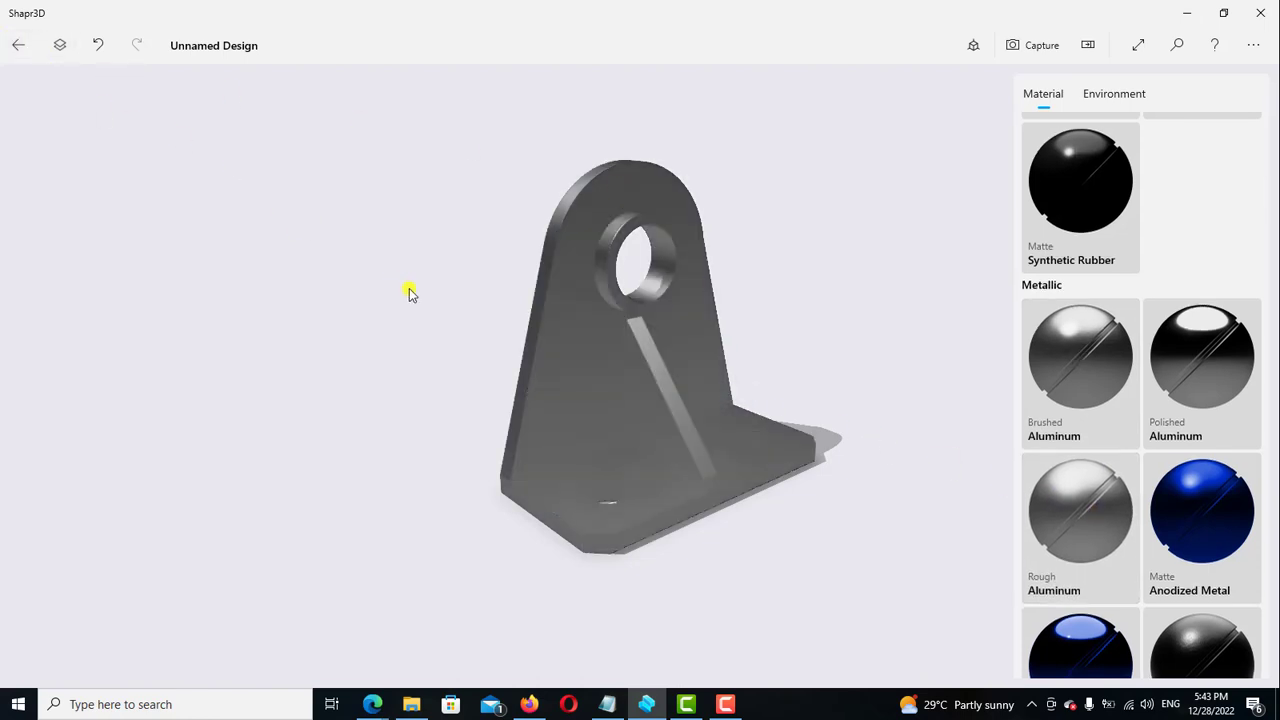
{"action": "mouse_move", "coordinate": [963, 263]}
{"action": "right_mouse_down"}
{"action": "mouse_move", "coordinate": [774, 286]}
{"action": "mouse_move", "coordinate": [711, 223]}
{"action": "mouse_move", "coordinate": [603, 249]}
{"action": "mouse_move", "coordinate": [935, 250]}
{"action": "right_mouse_up"}
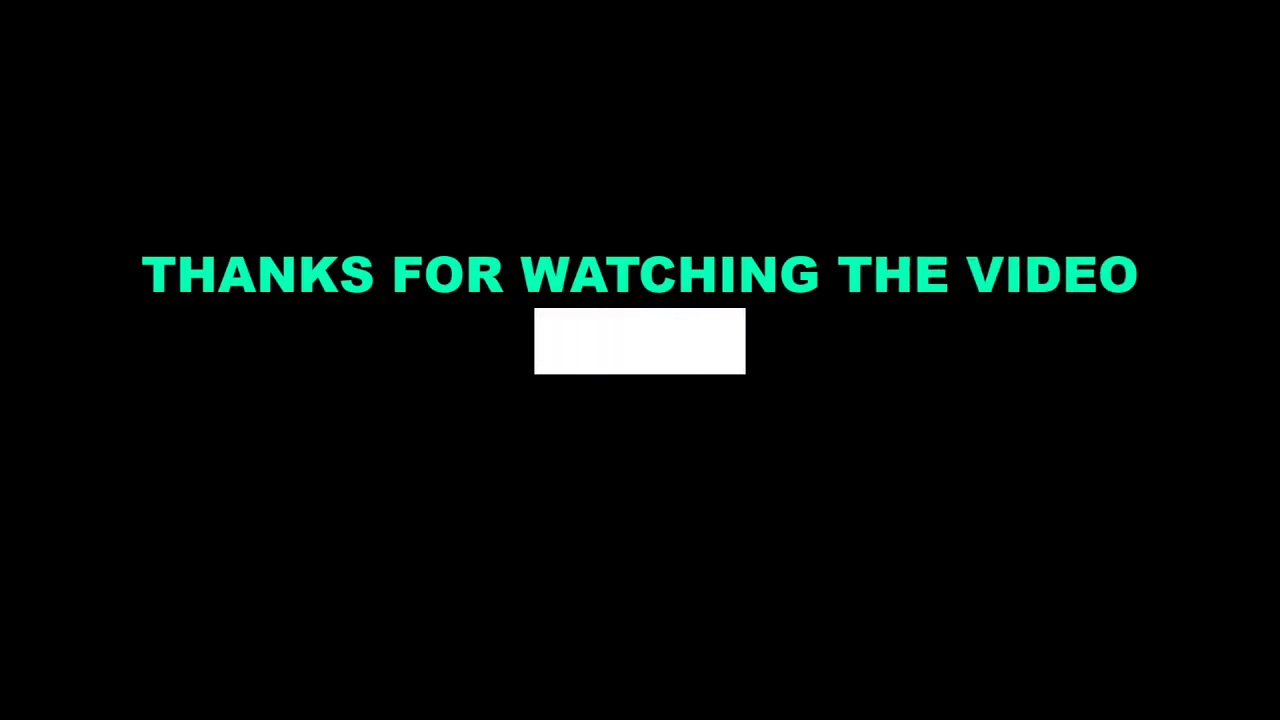